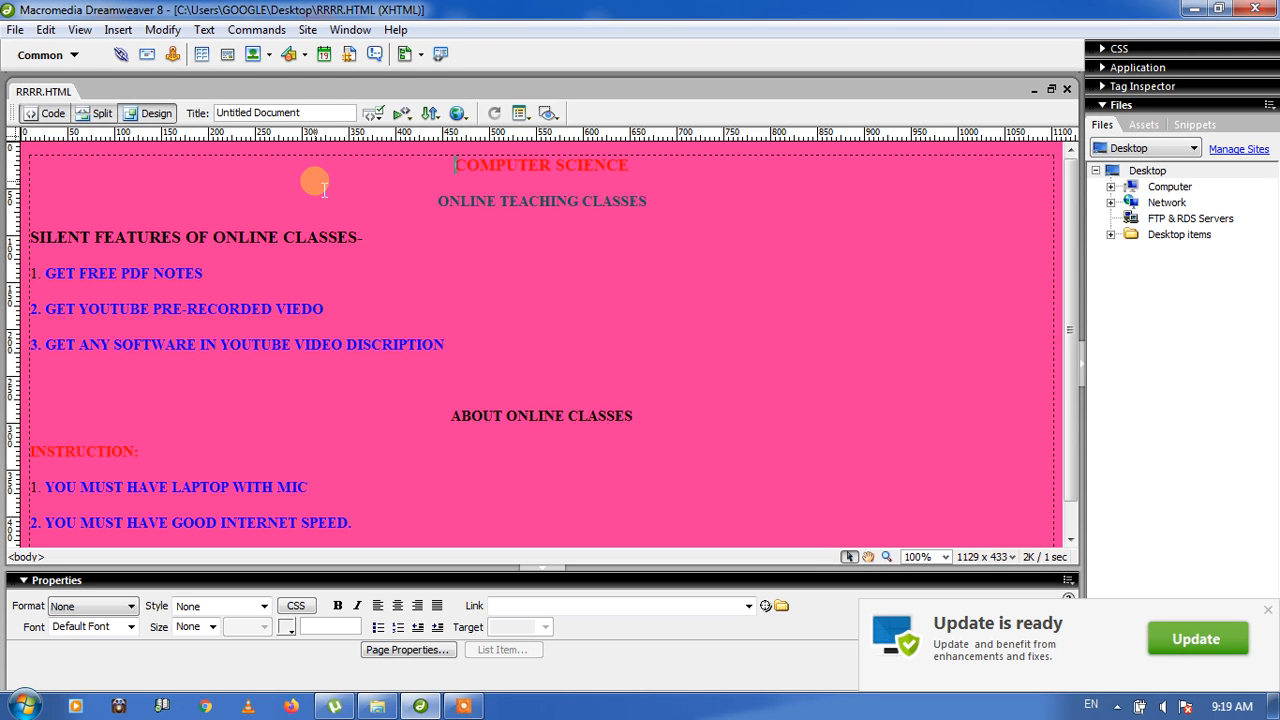
Step: Set the page font to Times New Roman, Times, serif at 14 pixels in the page properties
{"action": "left_click", "coordinate": [161, 30]}
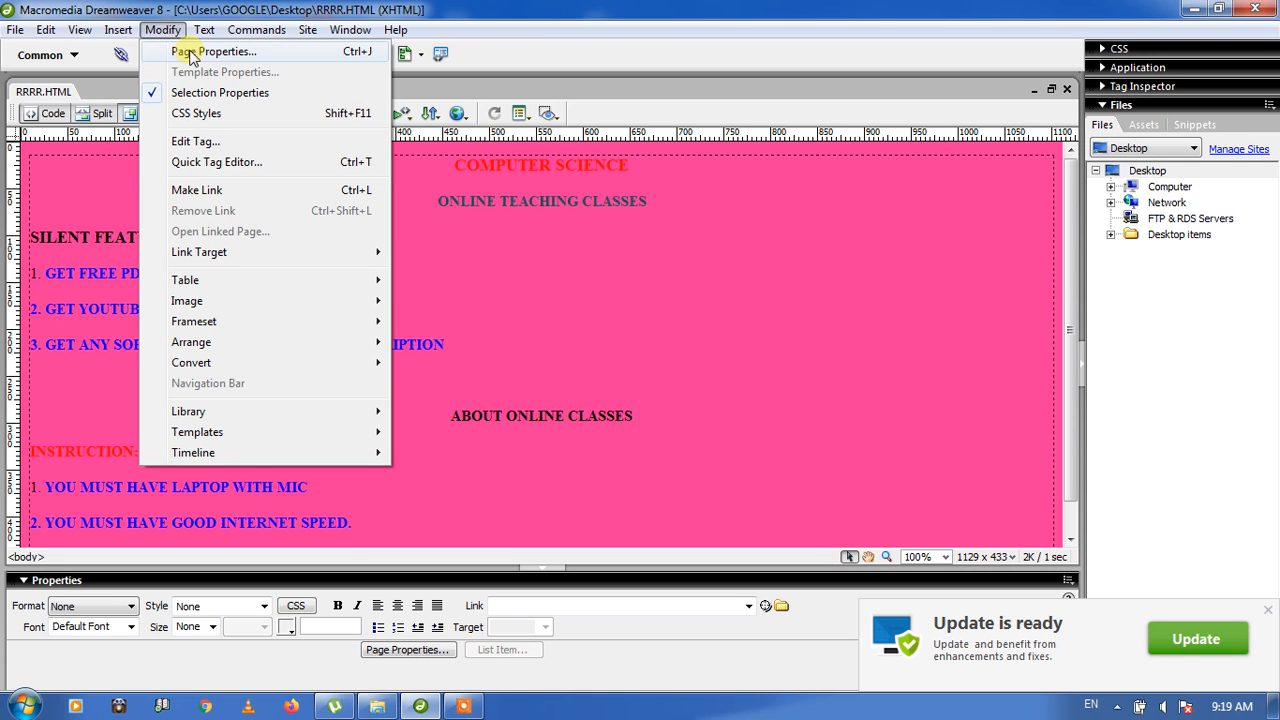
{"action": "left_click", "coordinate": [193, 54]}
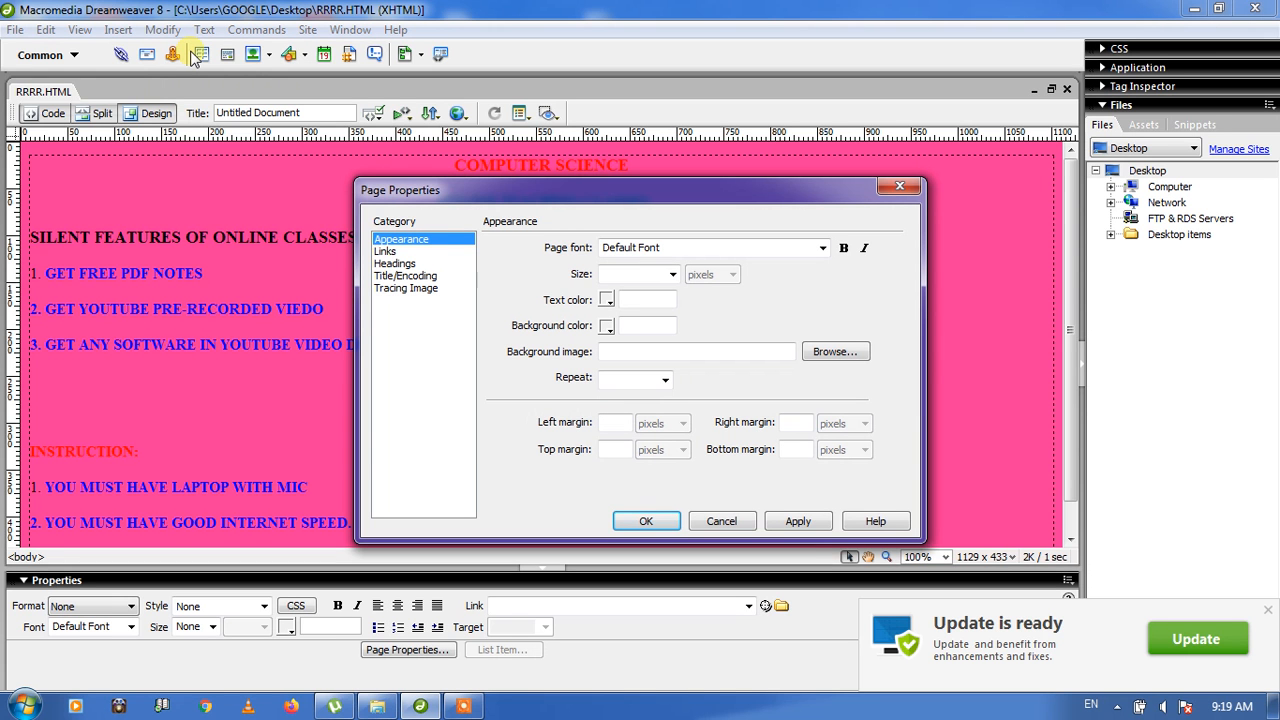
{"action": "left_click", "coordinate": [821, 250]}
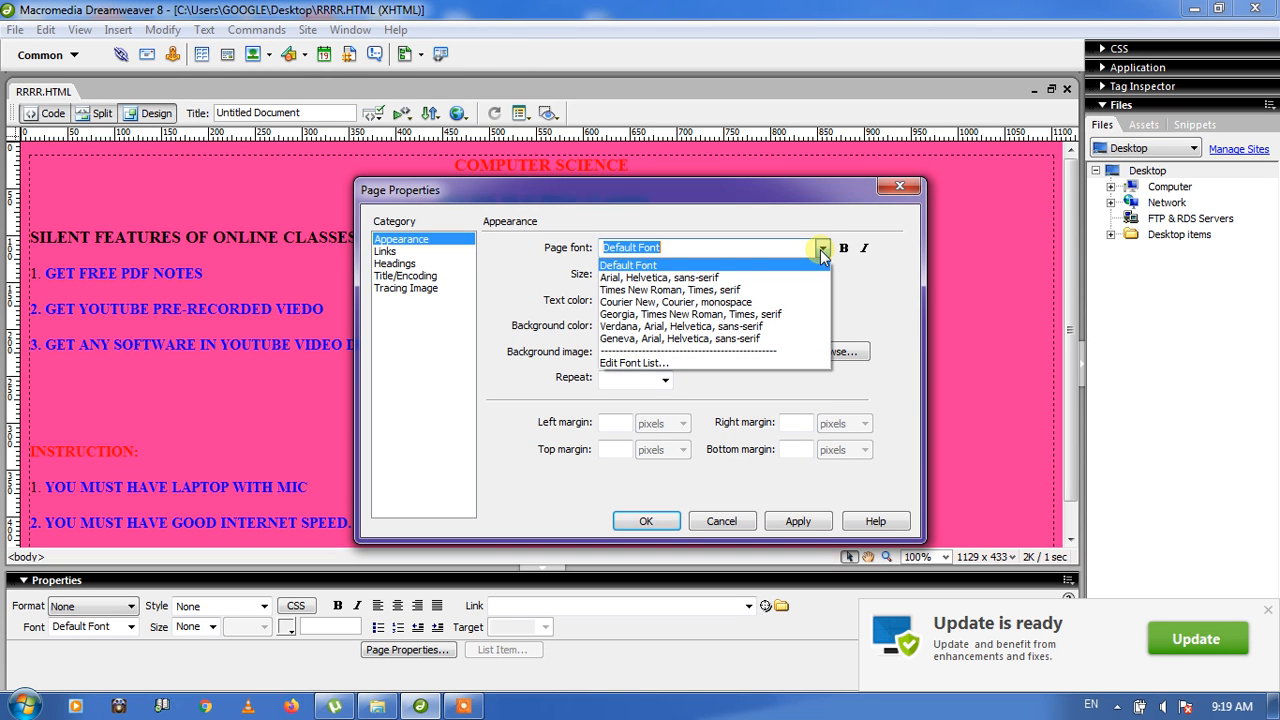
{"action": "left_click", "coordinate": [742, 290]}
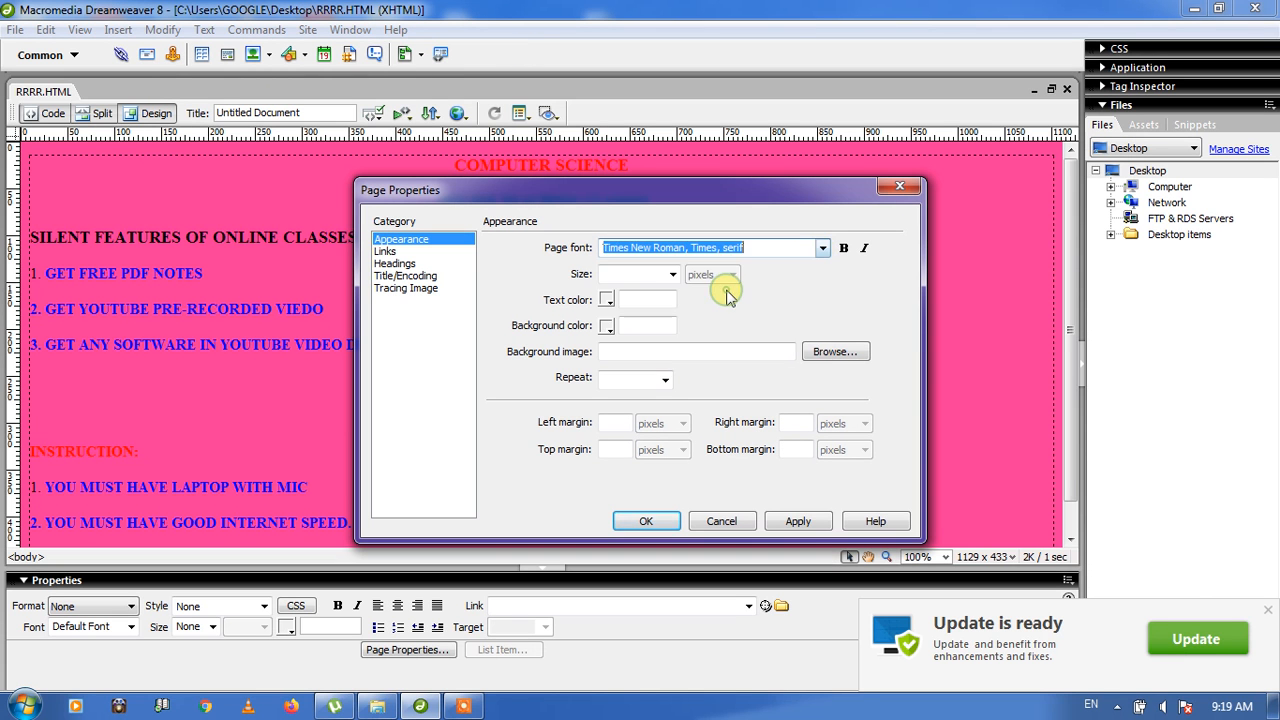
{"action": "left_click", "coordinate": [673, 276]}
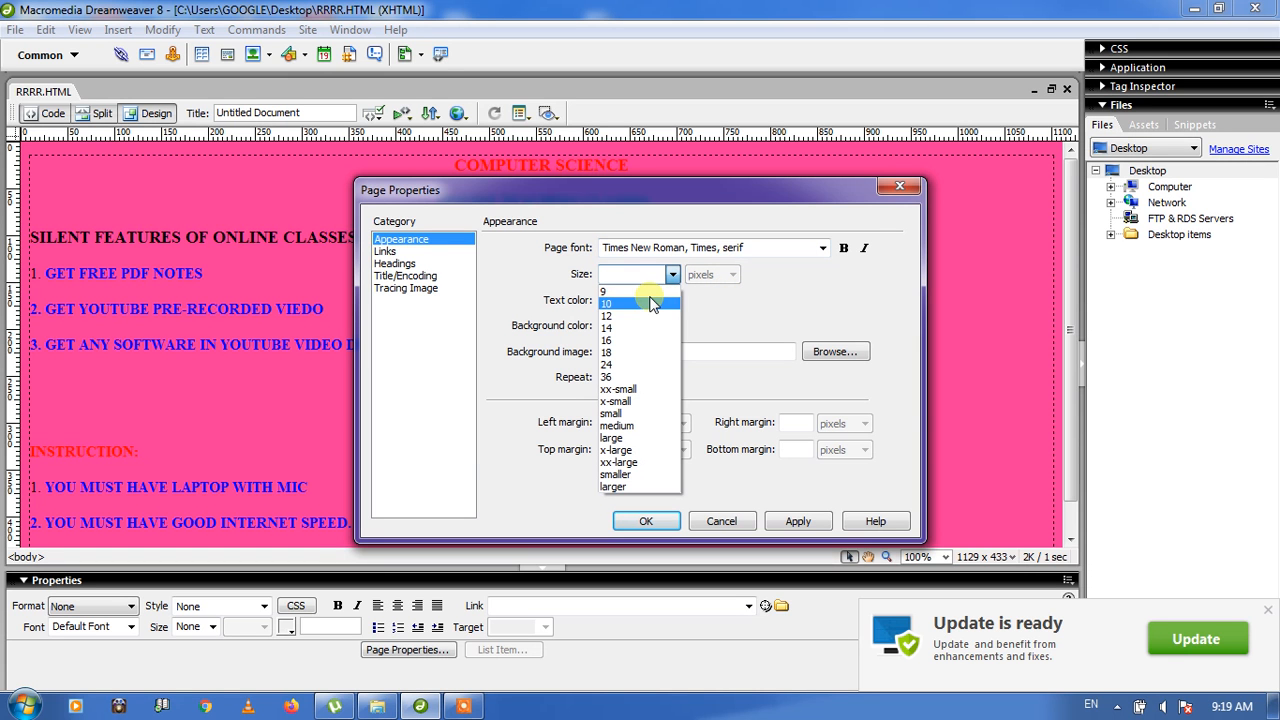
{"action": "left_click", "coordinate": [608, 328]}
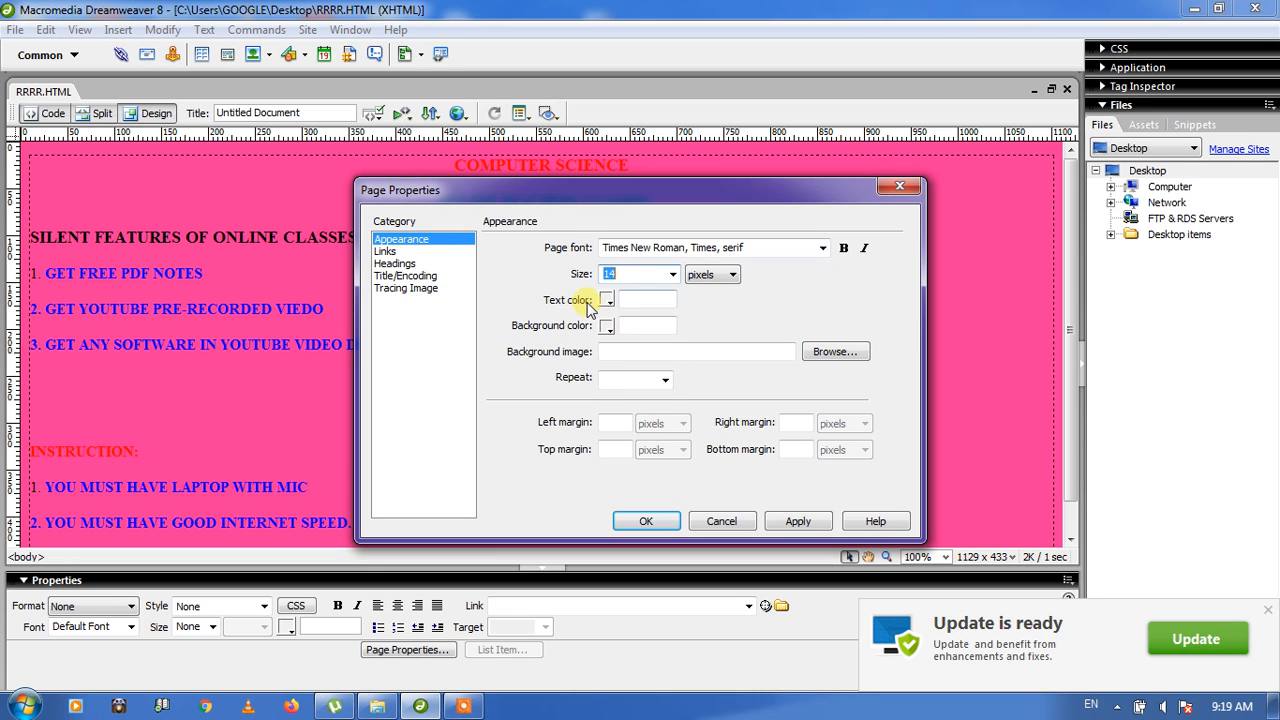
Step: Set the page's text color to #0000FF and background color to #99FF00, and apply the page properties
{"action": "left_click", "coordinate": [607, 301]}
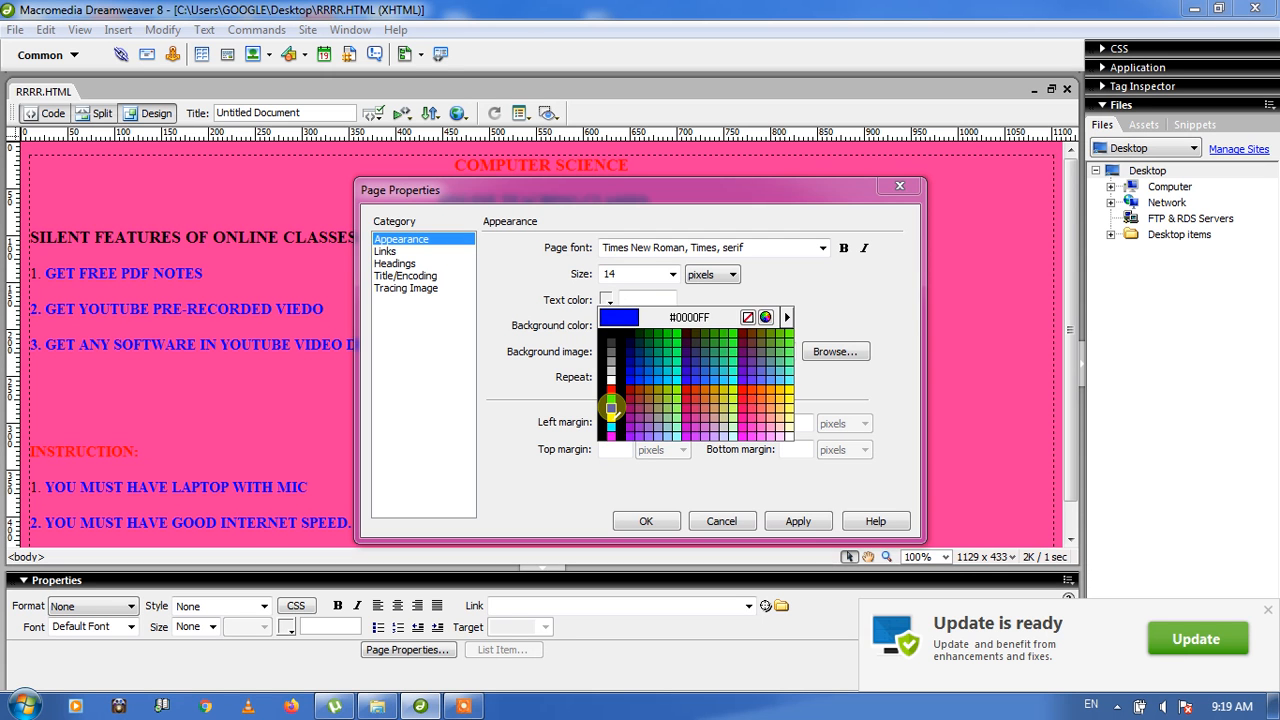
{"action": "left_click", "coordinate": [611, 408]}
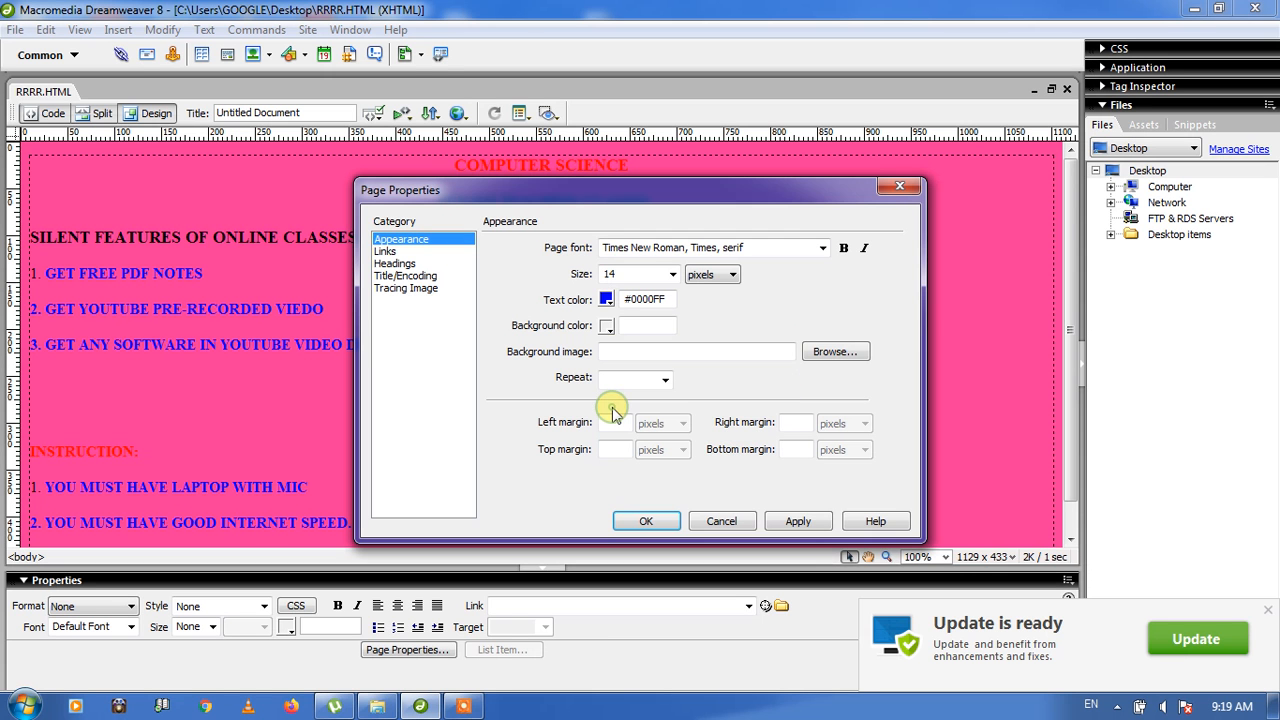
{"action": "left_click", "coordinate": [607, 328]}
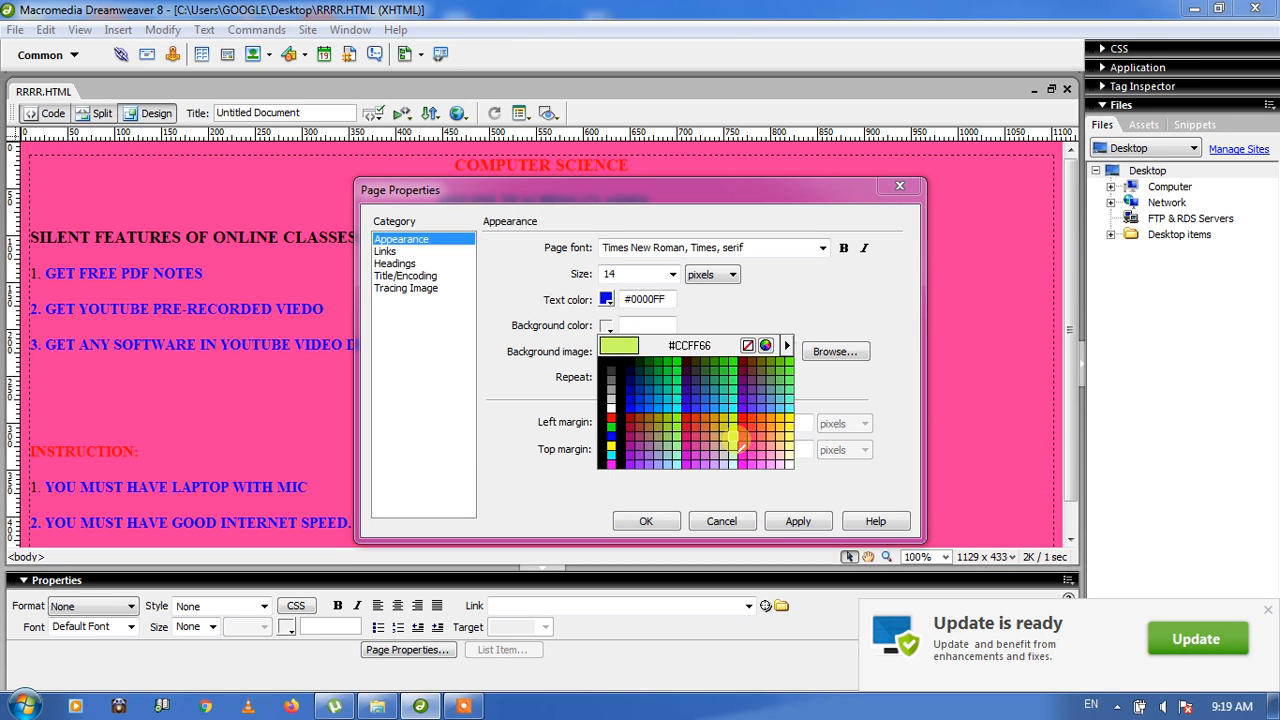
{"action": "left_click", "coordinate": [676, 418]}
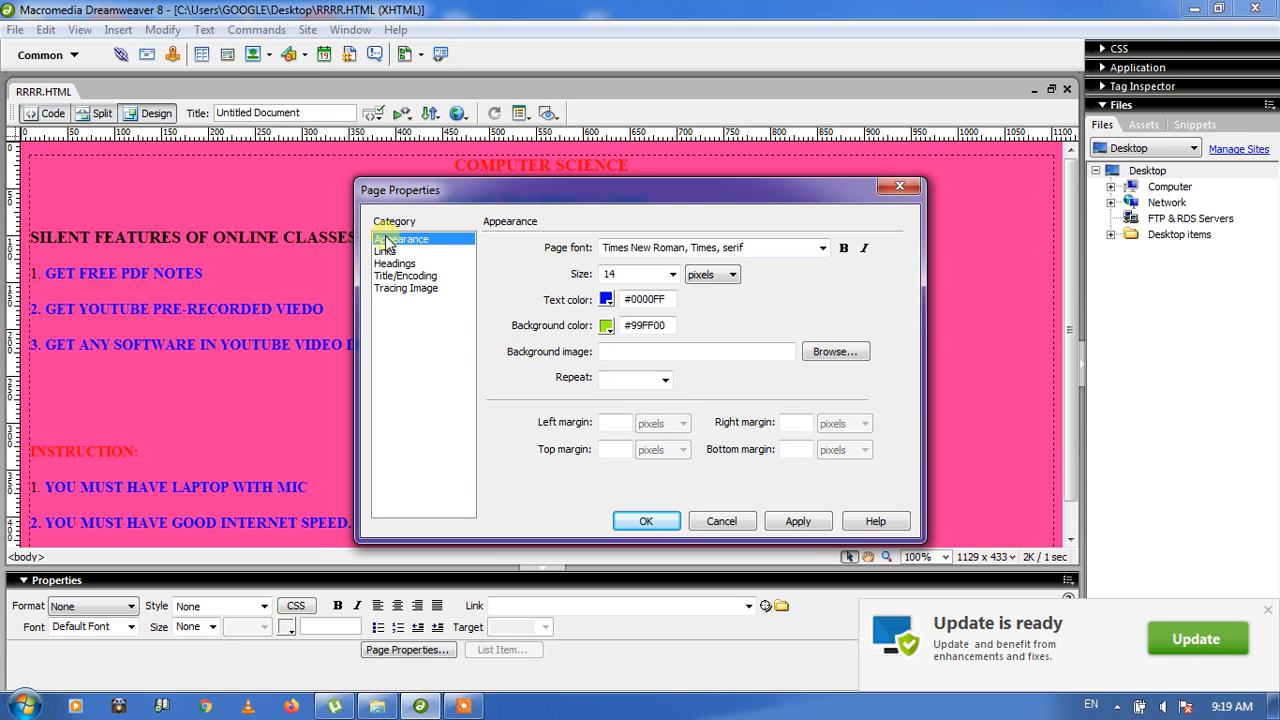
{"action": "left_click", "coordinate": [806, 528]}
{"action": "left_click", "coordinate": [650, 522]}
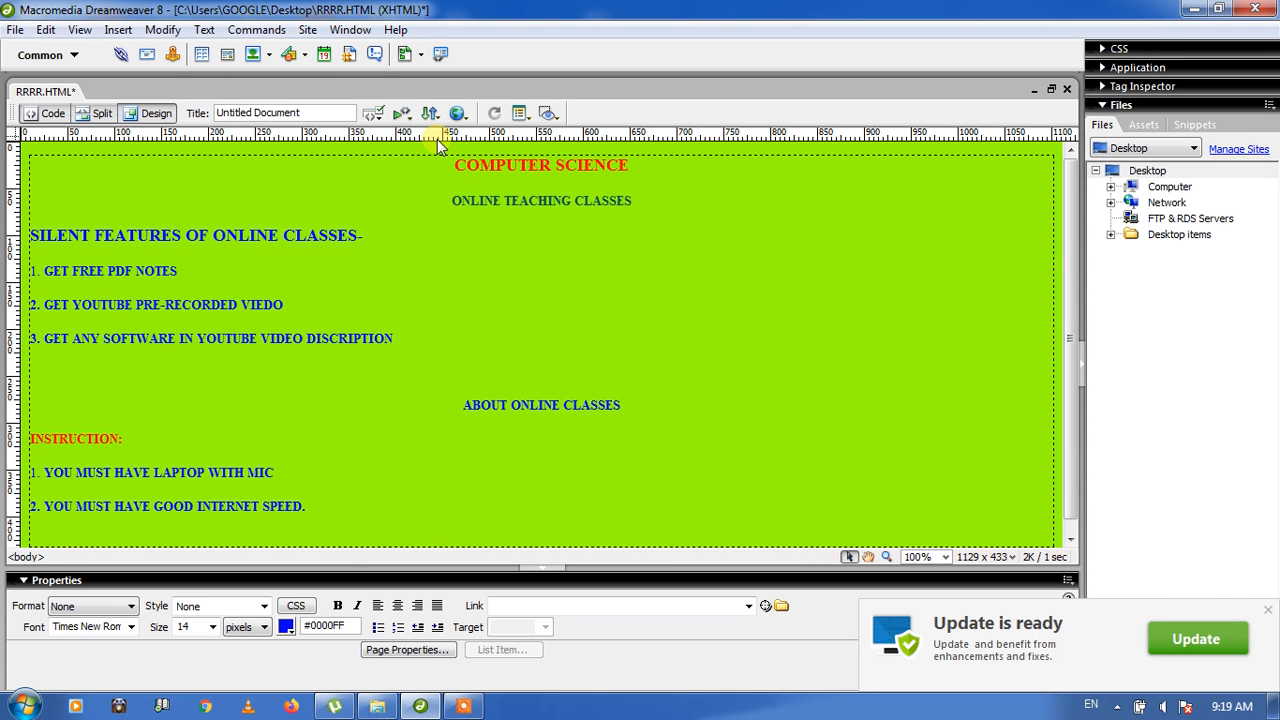
Step: Try to preview the page in Chrome without saving the changes
{"action": "left_click", "coordinate": [463, 116]}
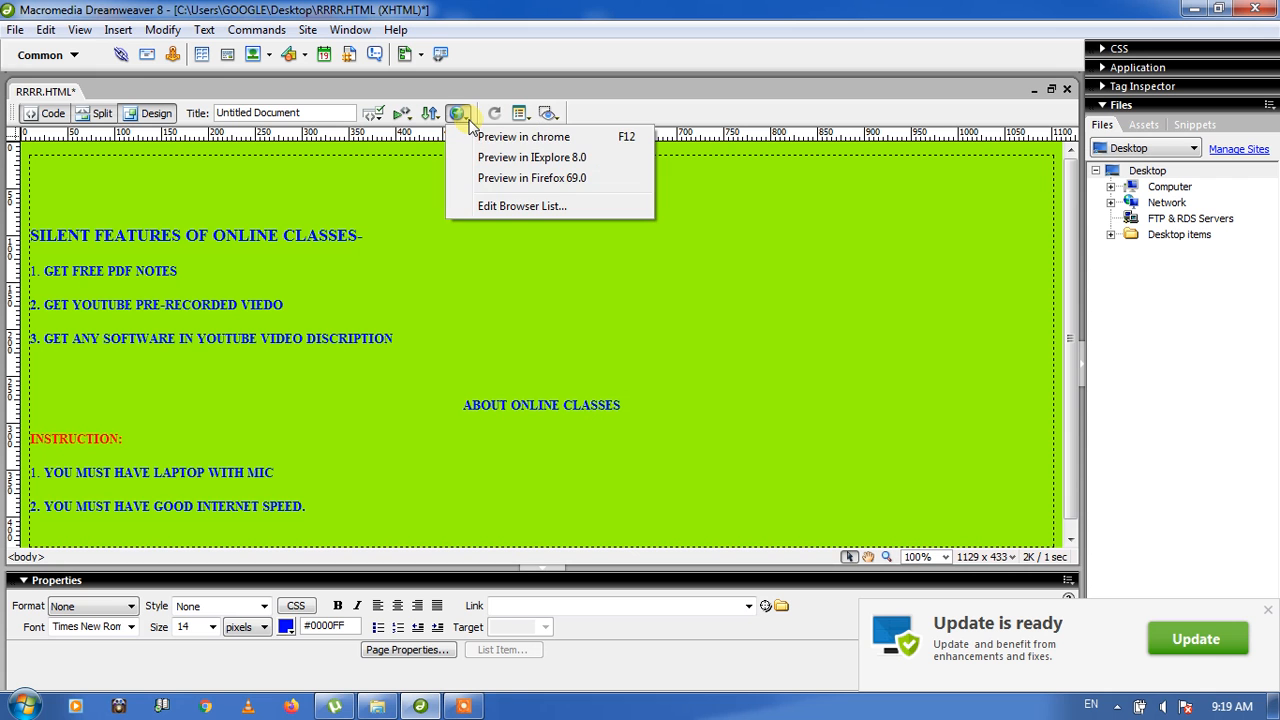
{"action": "left_click", "coordinate": [489, 139]}
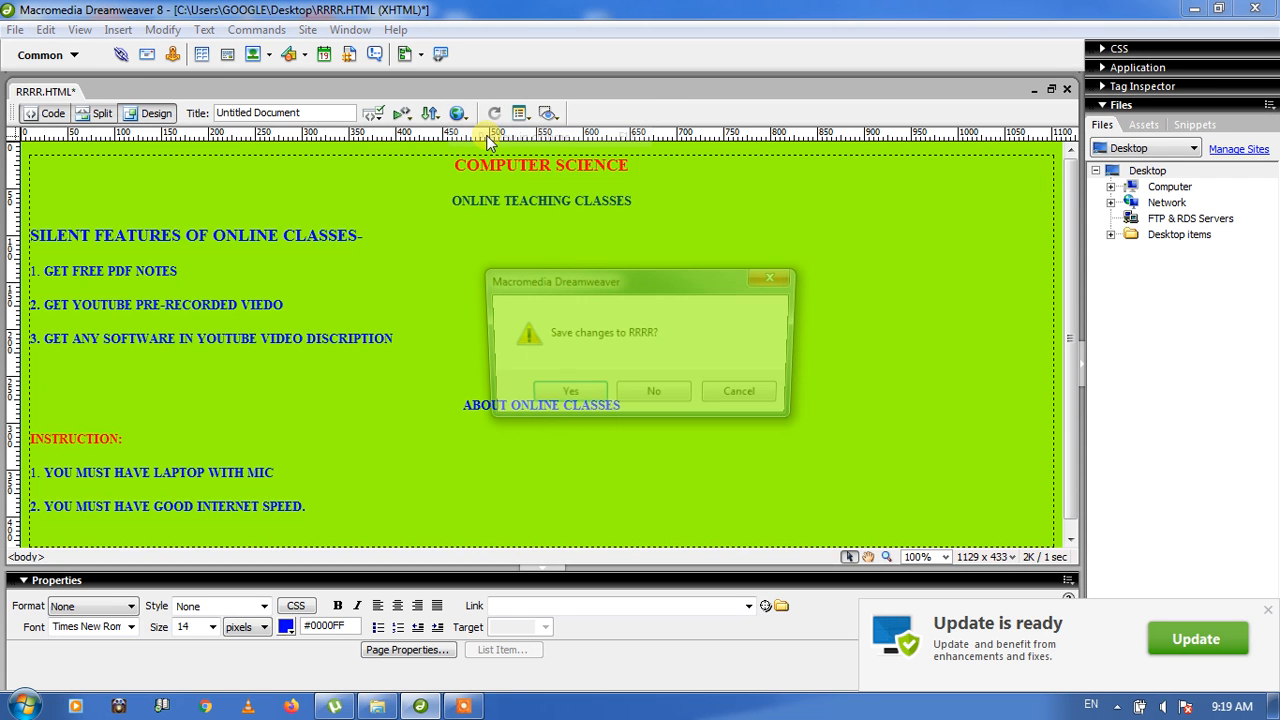
{"action": "left_click", "coordinate": [687, 401]}
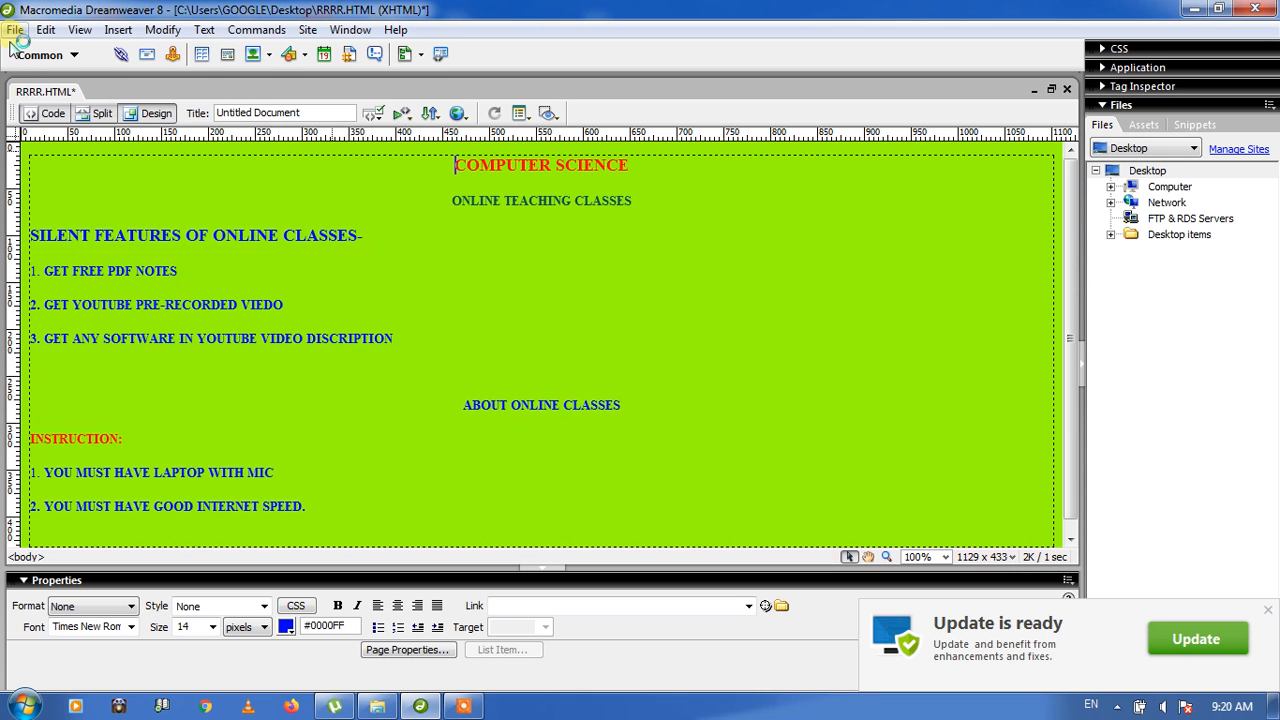
Step: Save RRRR.HTML and launch its preview in Chrome
{"action": "left_click", "coordinate": [15, 30]}
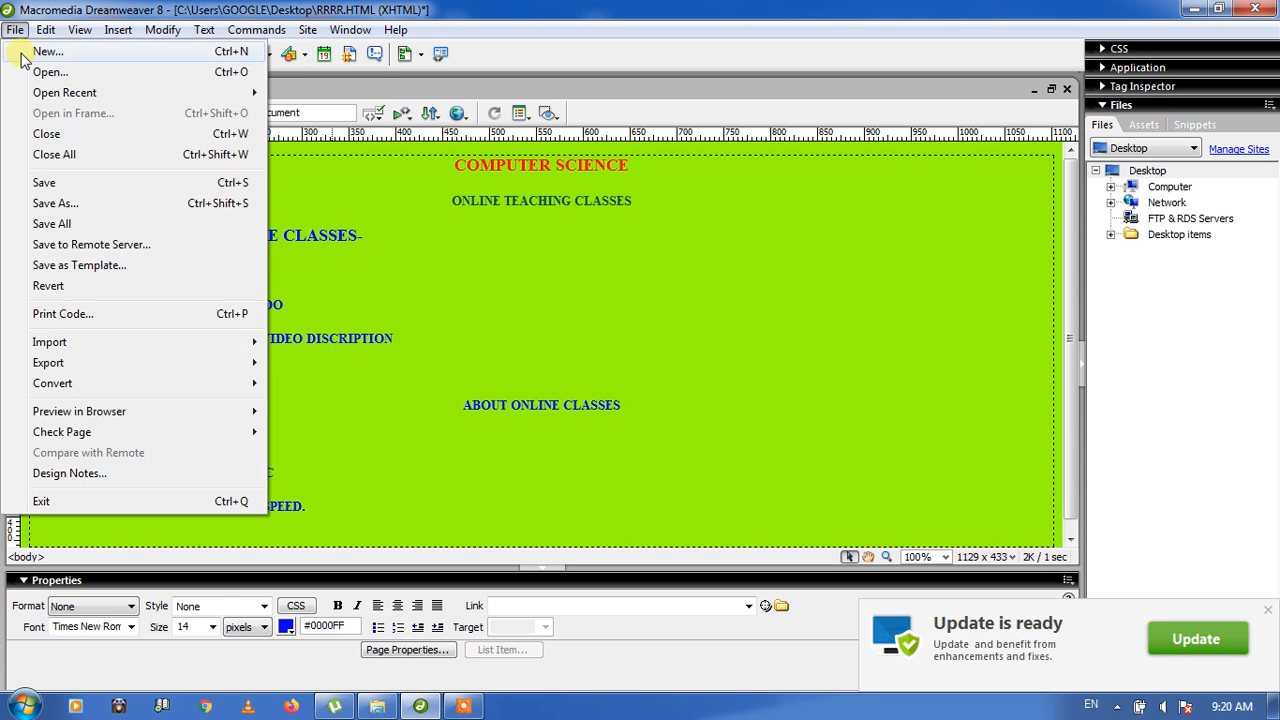
{"action": "left_click", "coordinate": [58, 185]}
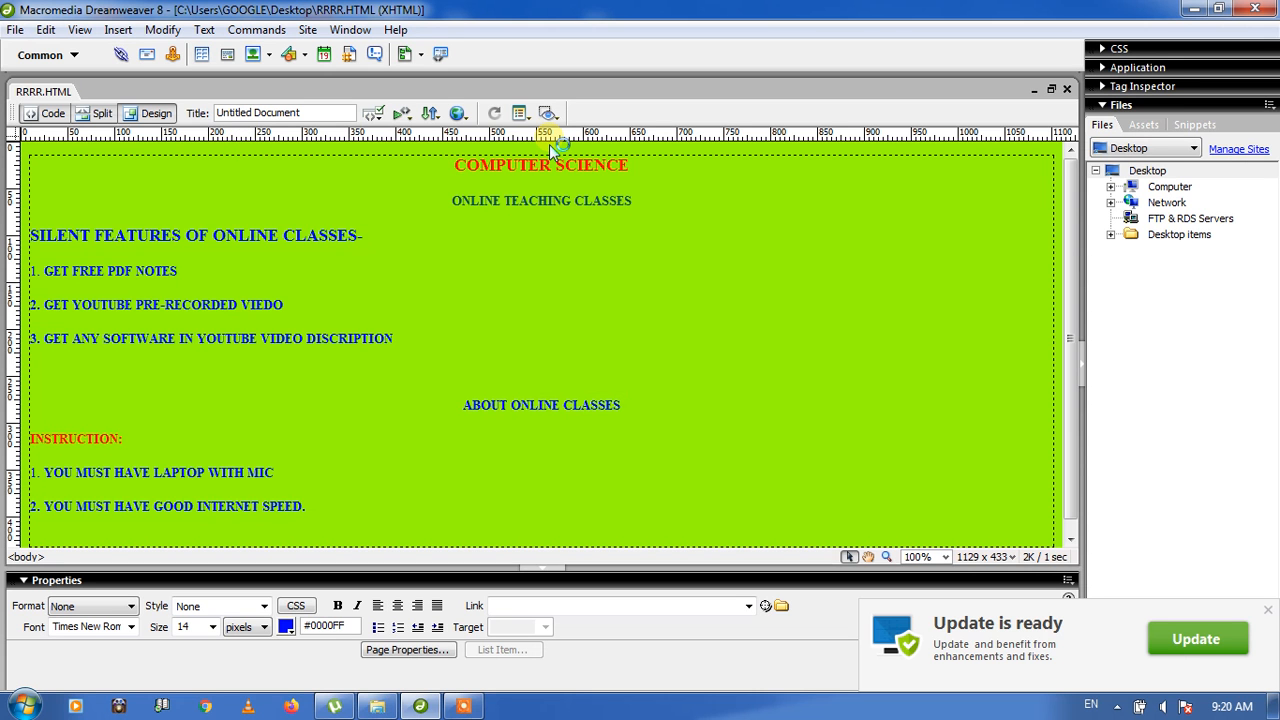
{"action": "left_click", "coordinate": [466, 116]}
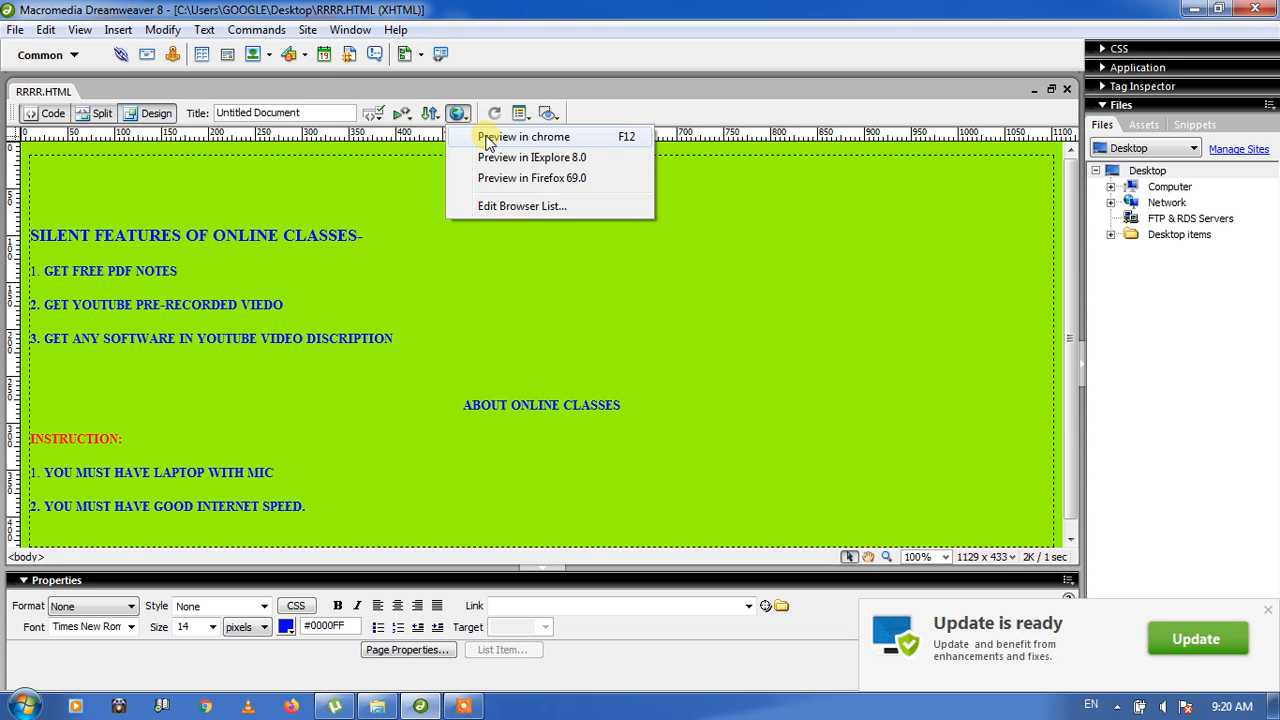
{"action": "left_click", "coordinate": [488, 142]}
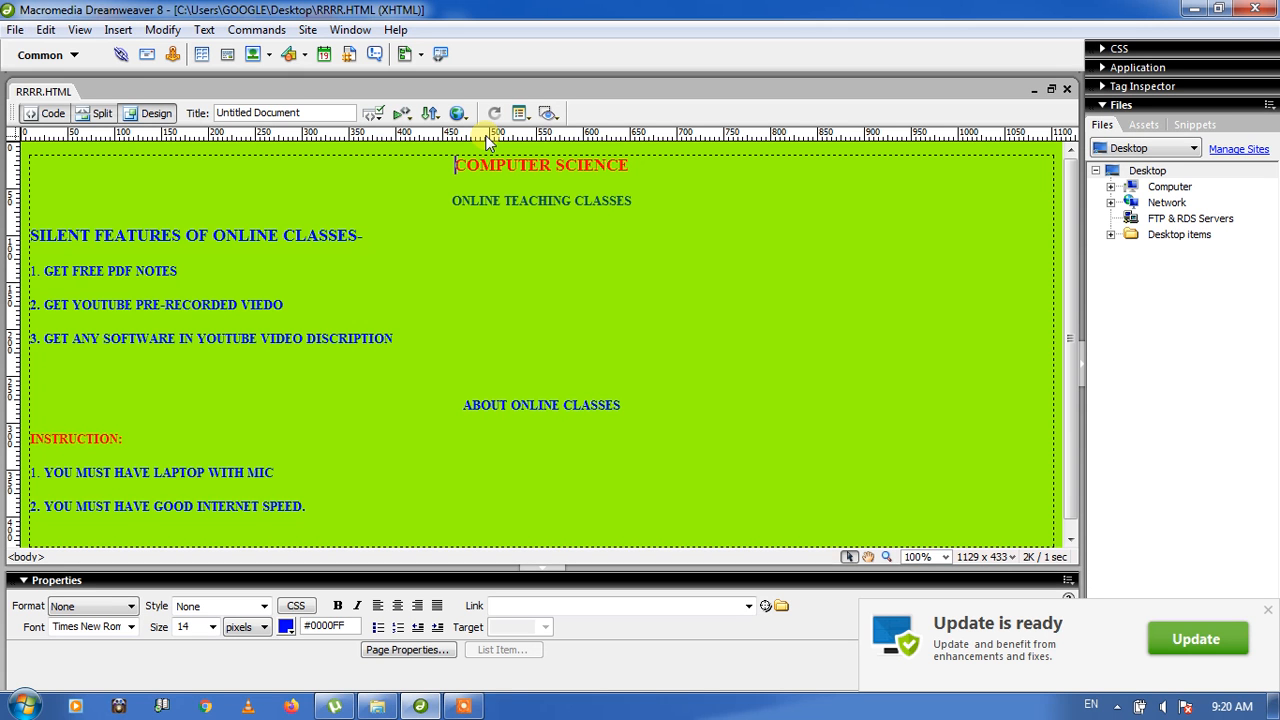
Step: Examine the font, text color and background rules for the body in the page's source code, and return to the design view
{"action": "left_click", "coordinate": [51, 115]}
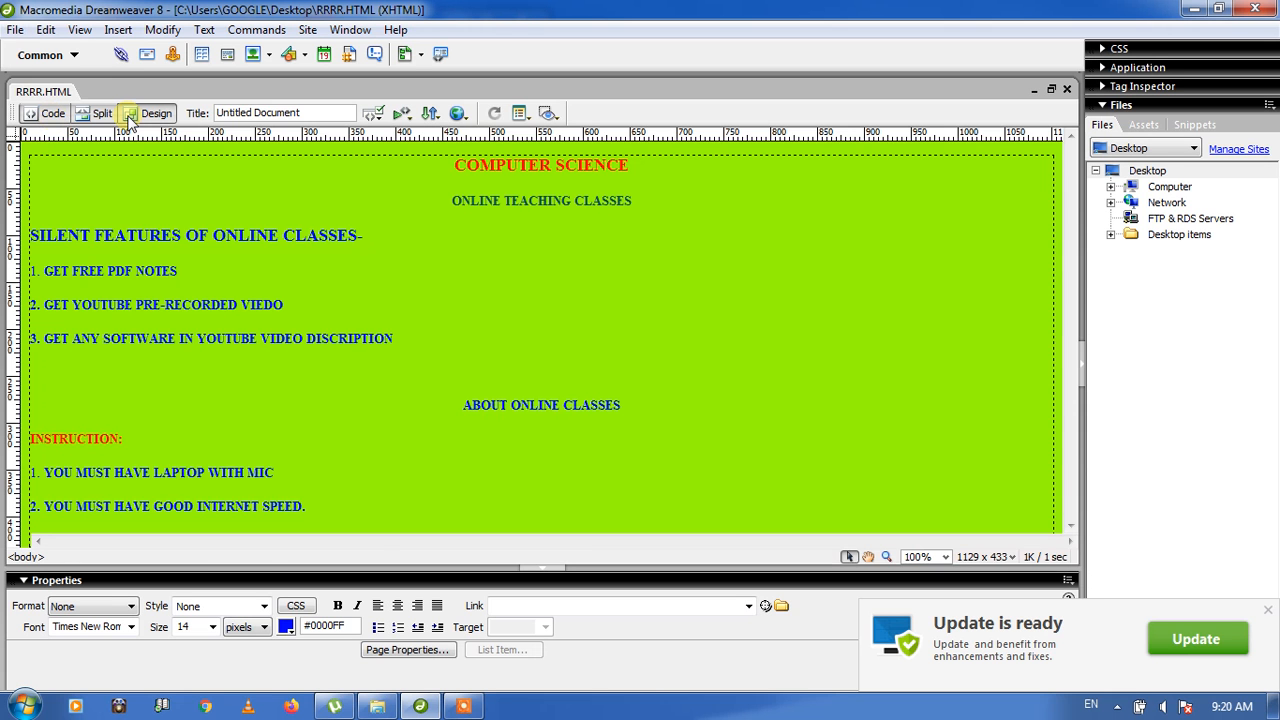
{"action": "left_click", "coordinate": [45, 116]}
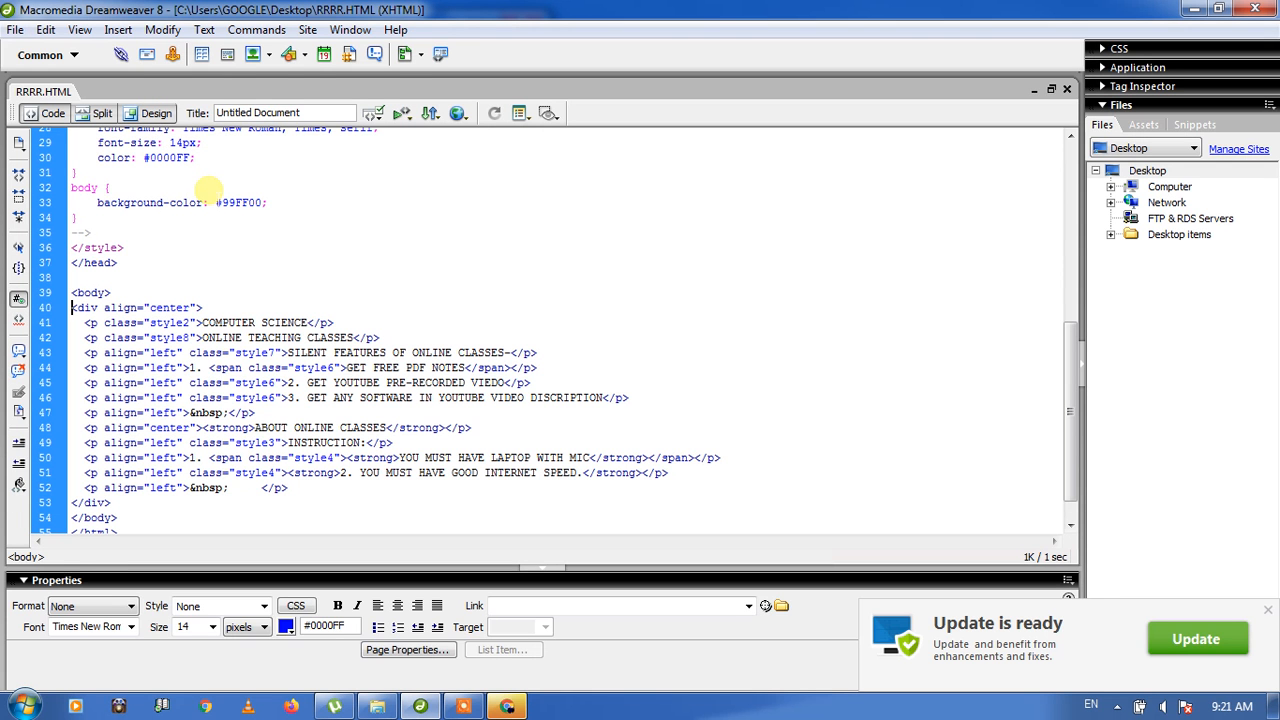
{"action": "left_click", "coordinate": [210, 187]}
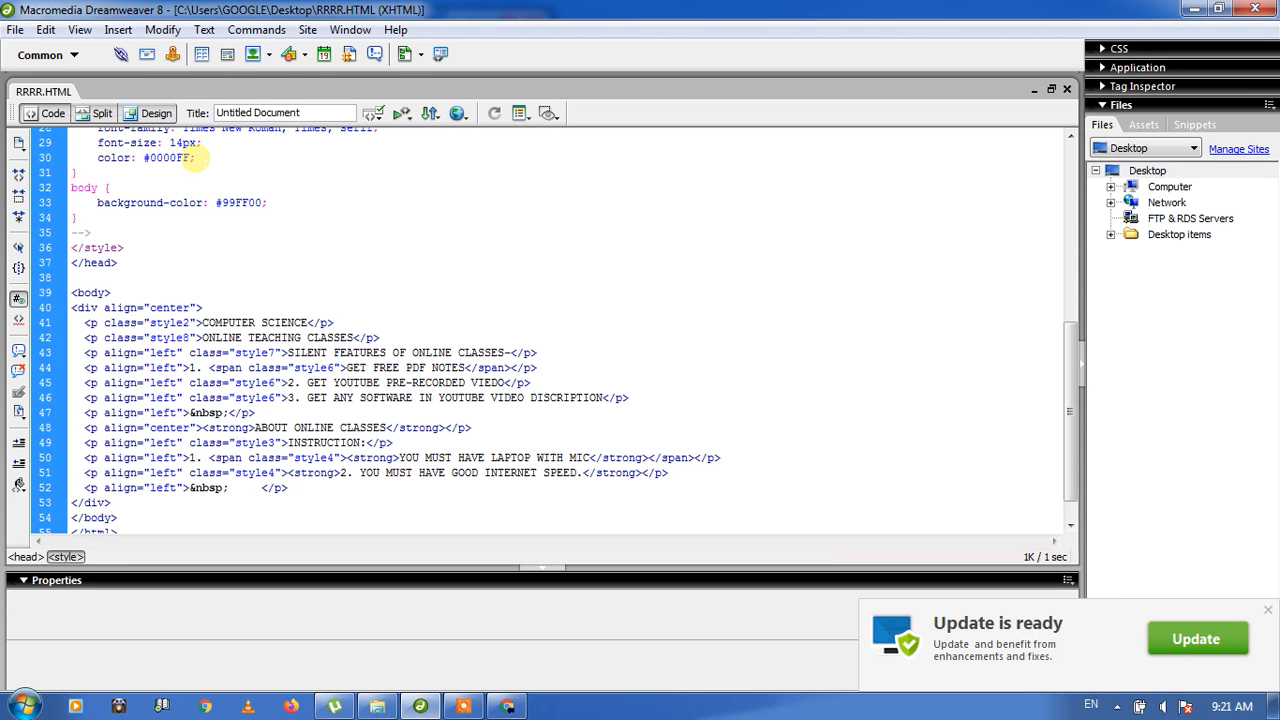
{"action": "left_click", "coordinate": [1069, 137]}
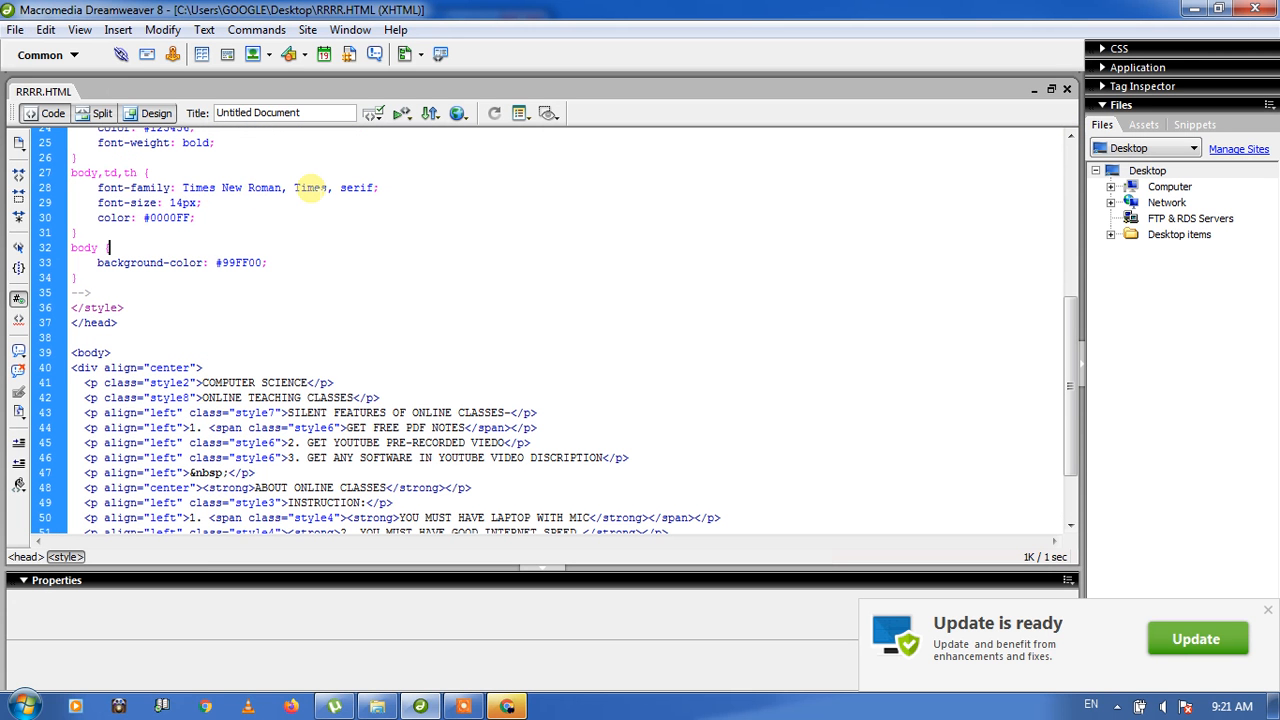
{"action": "left_click", "coordinate": [157, 114]}
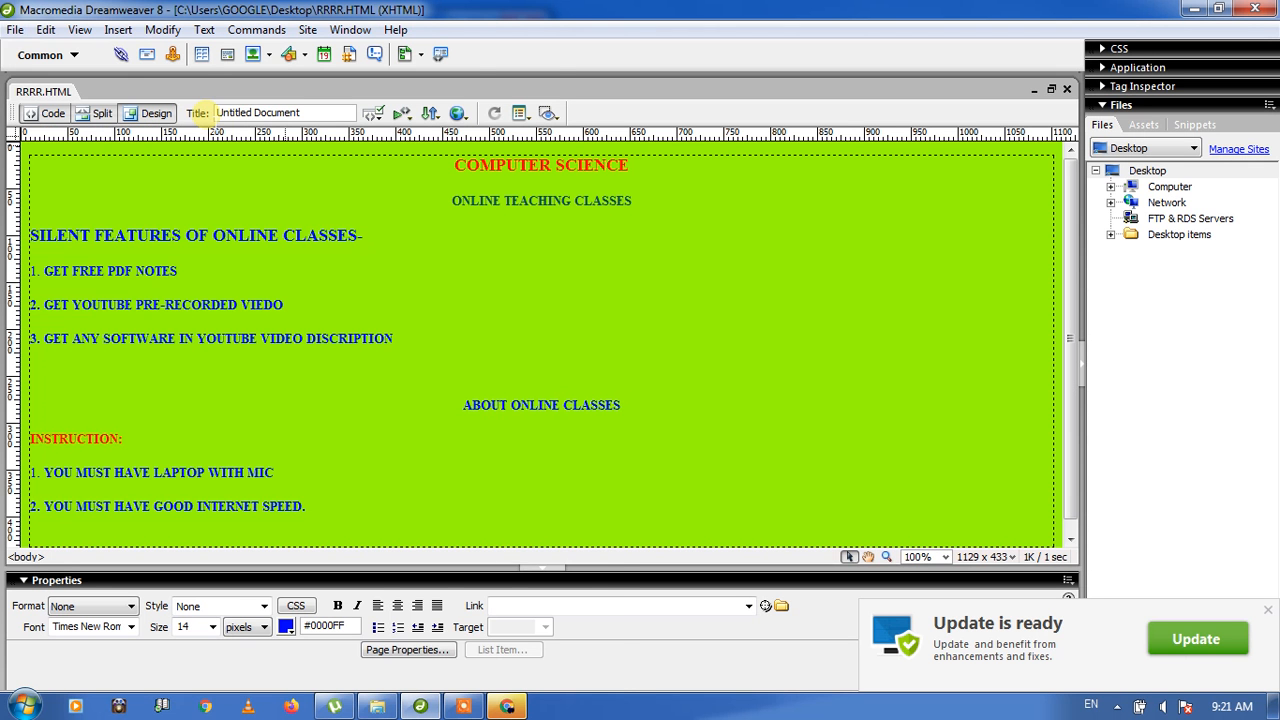
Step: Switch to Chrome, dismiss the restore prompt, view the previewed page full-size, and return to Dreamweaver
{"action": "left_click", "coordinate": [508, 710]}
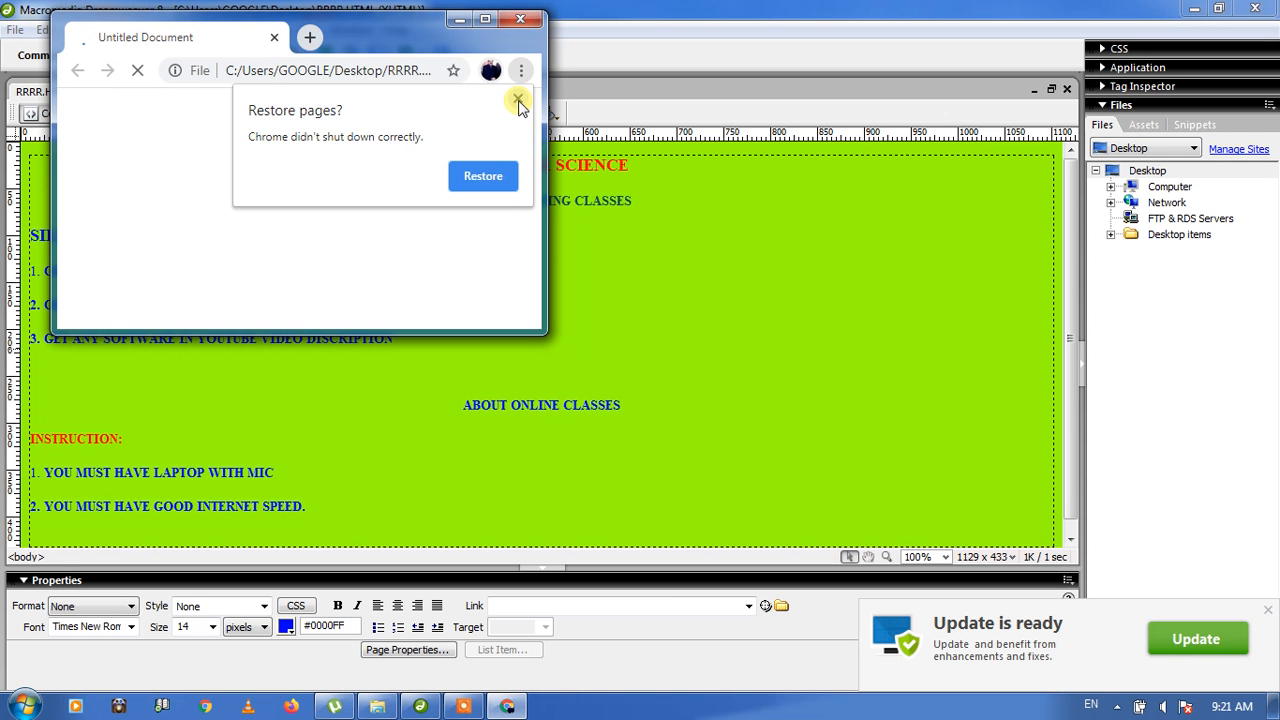
{"action": "left_click", "coordinate": [518, 101]}
{"action": "left_click", "coordinate": [485, 20]}
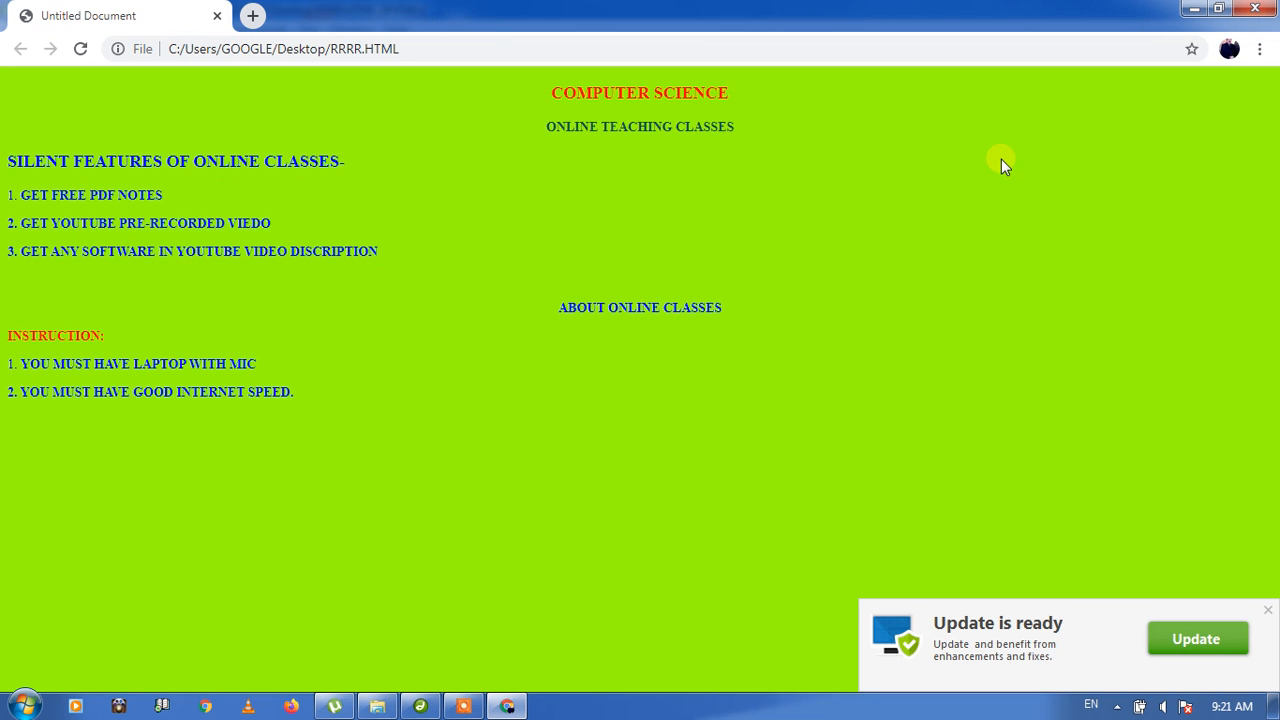
{"action": "left_click", "coordinate": [1193, 10]}
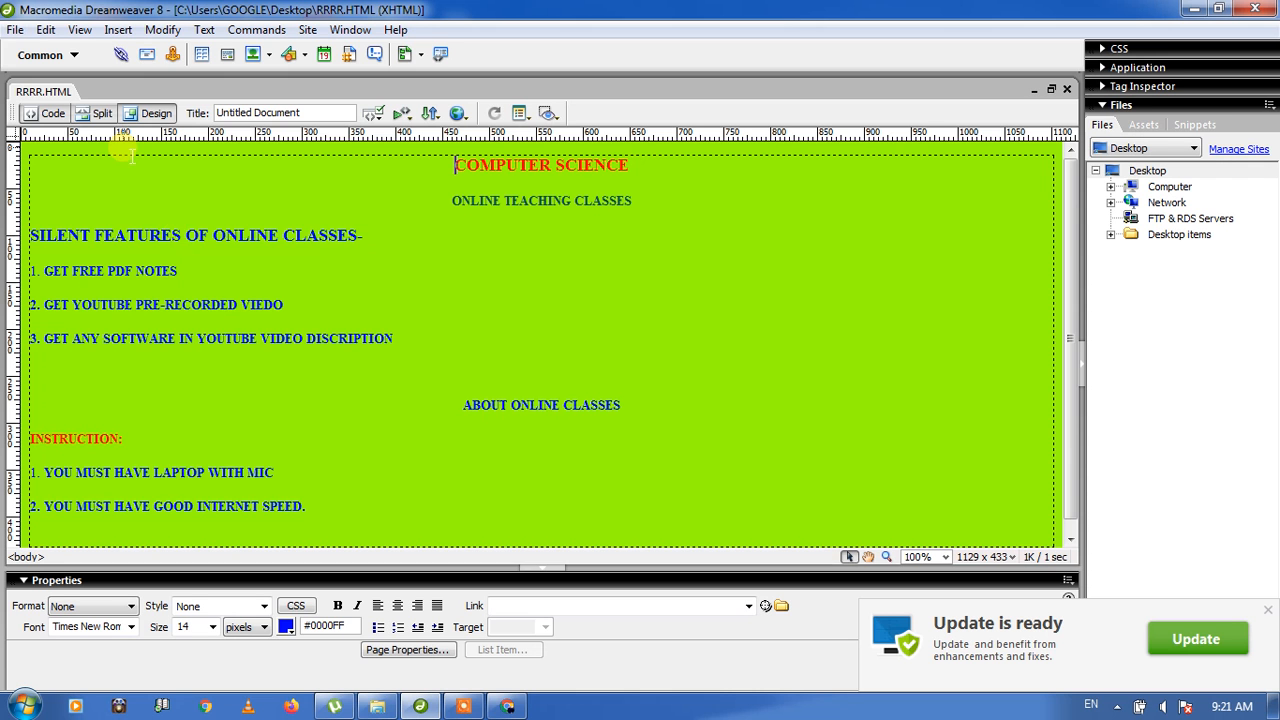
Step: Choose 1AT07M.jpg from the Desktop as the page's background image in the page properties, with its repeat set to no-repeat
{"action": "left_click", "coordinate": [162, 30]}
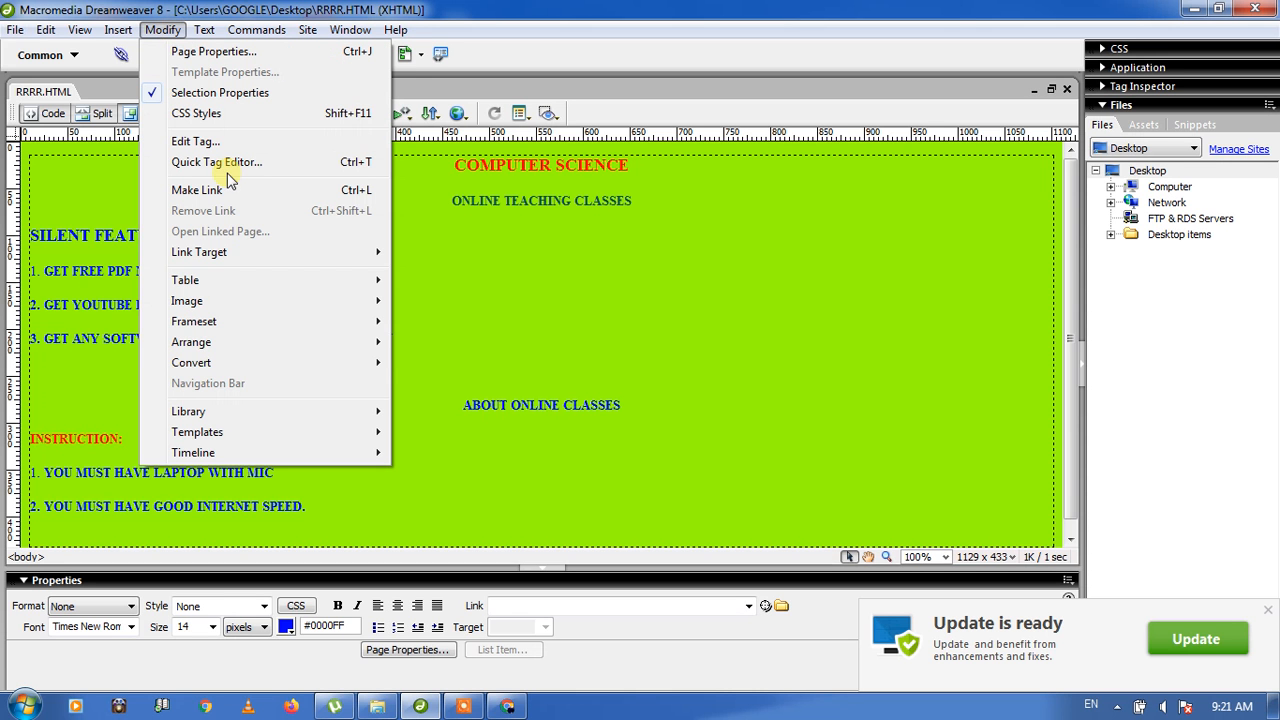
{"action": "mouse_move", "coordinate": [247, 261]}
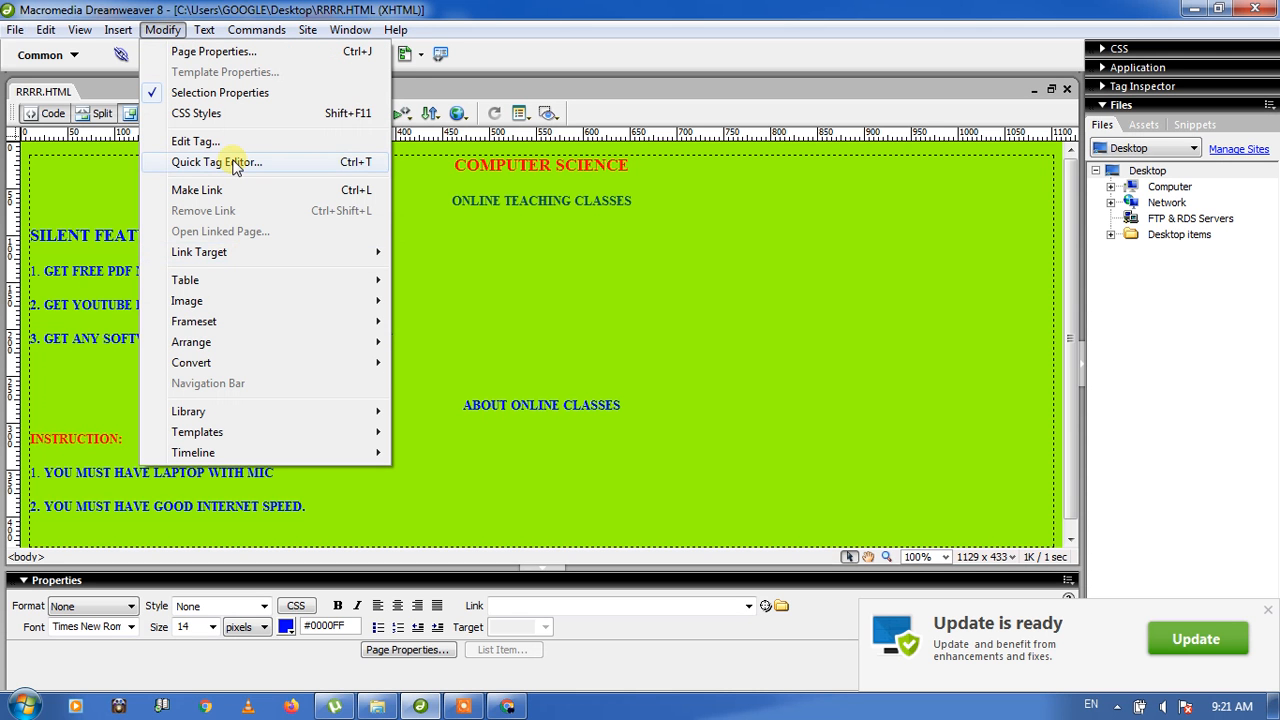
{"action": "left_click", "coordinate": [222, 55]}
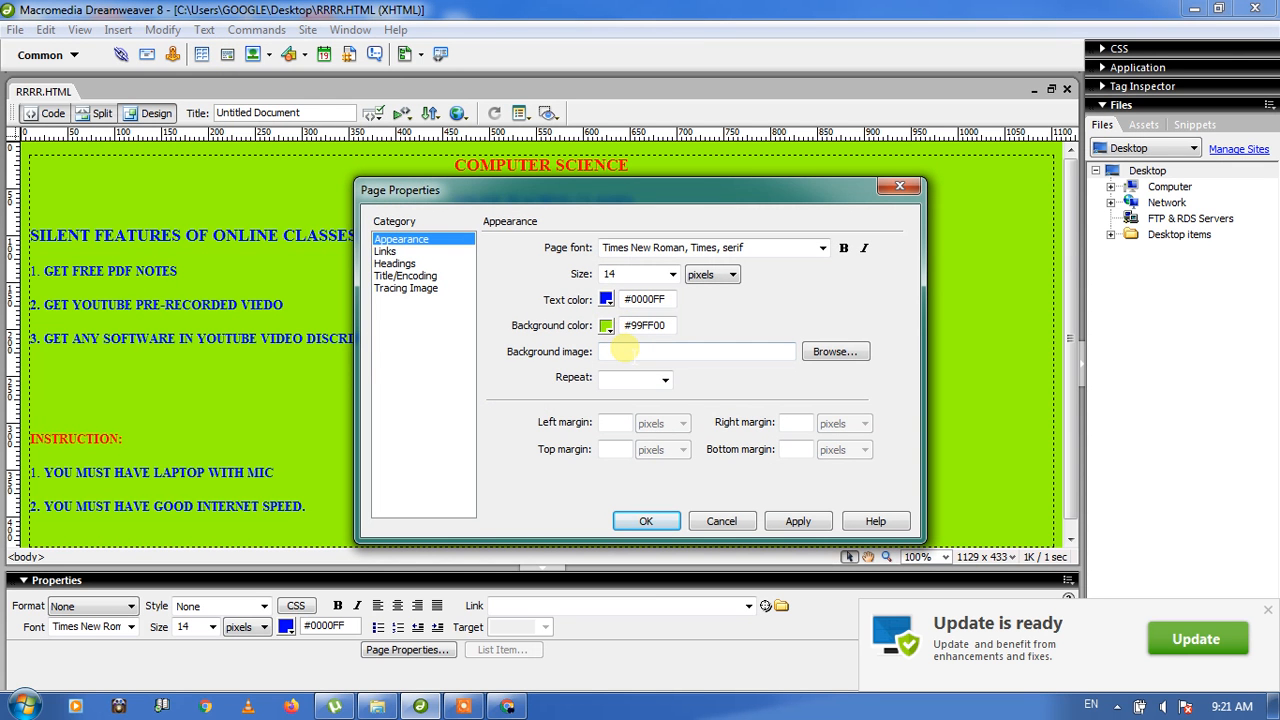
{"action": "left_click", "coordinate": [836, 357]}
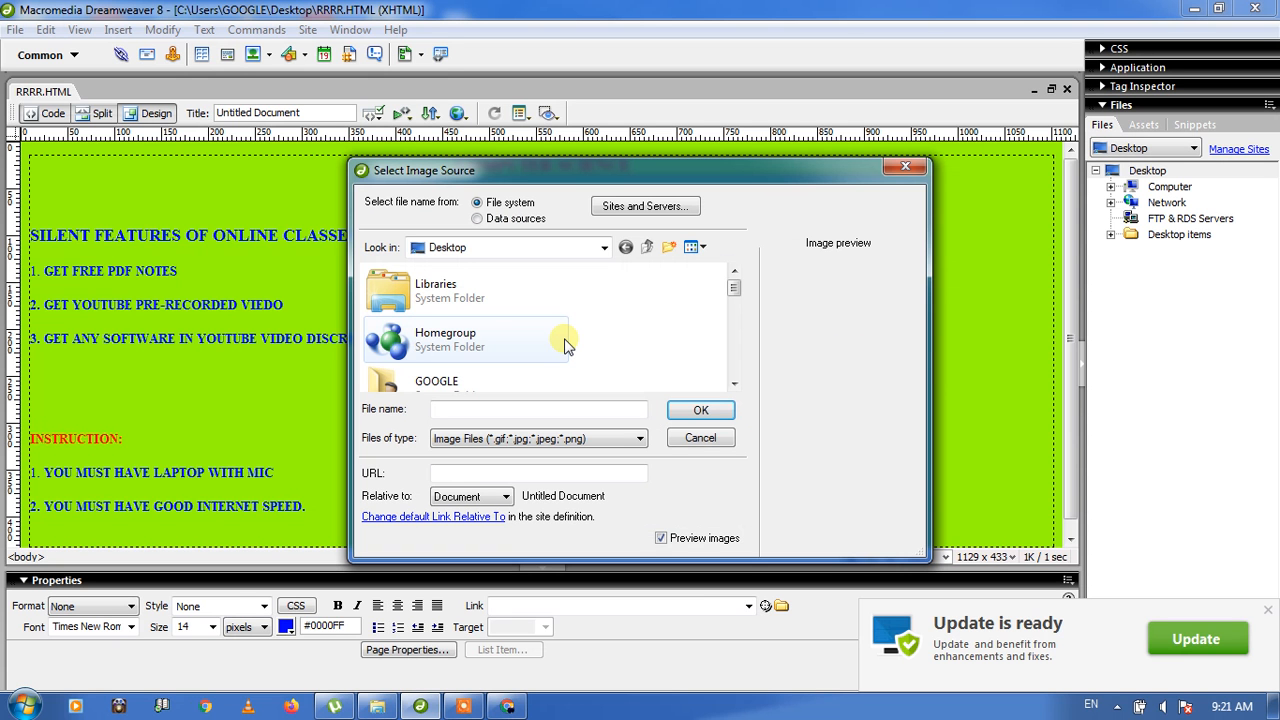
{"action": "left_click", "coordinate": [736, 372]}
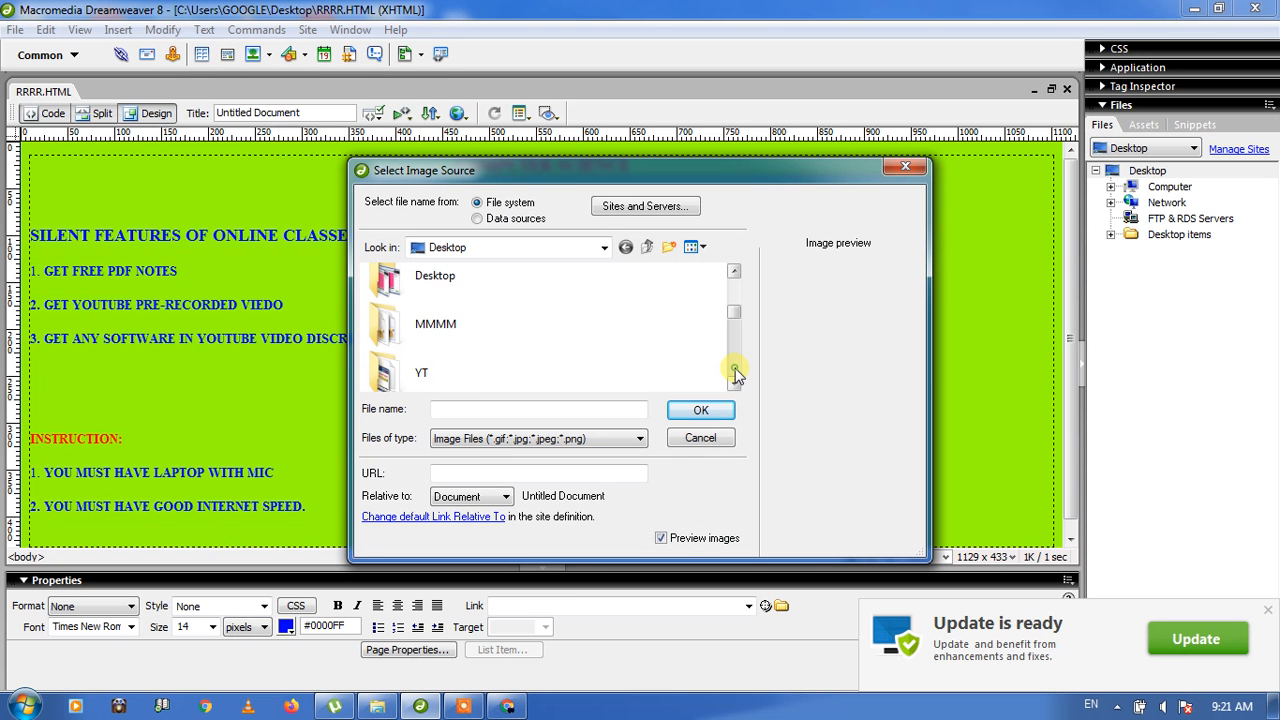
{"action": "left_click", "coordinate": [736, 372]}
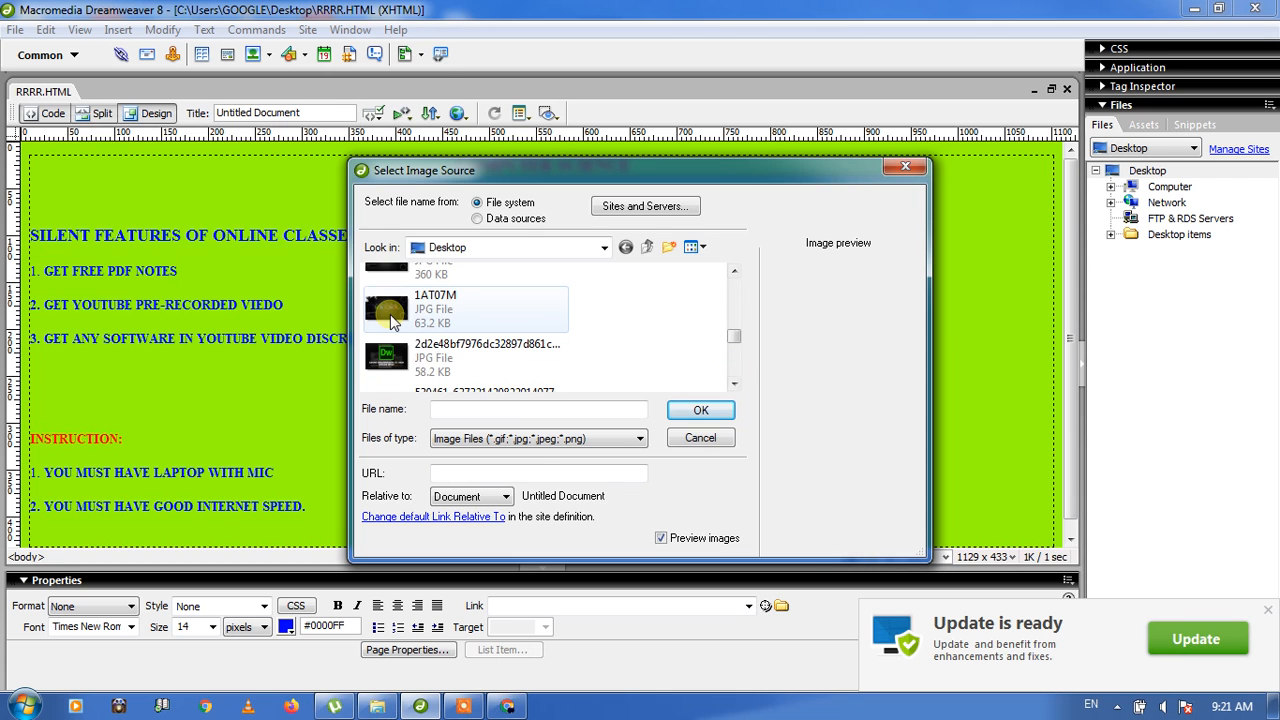
{"action": "double_click", "coordinate": [392, 318]}
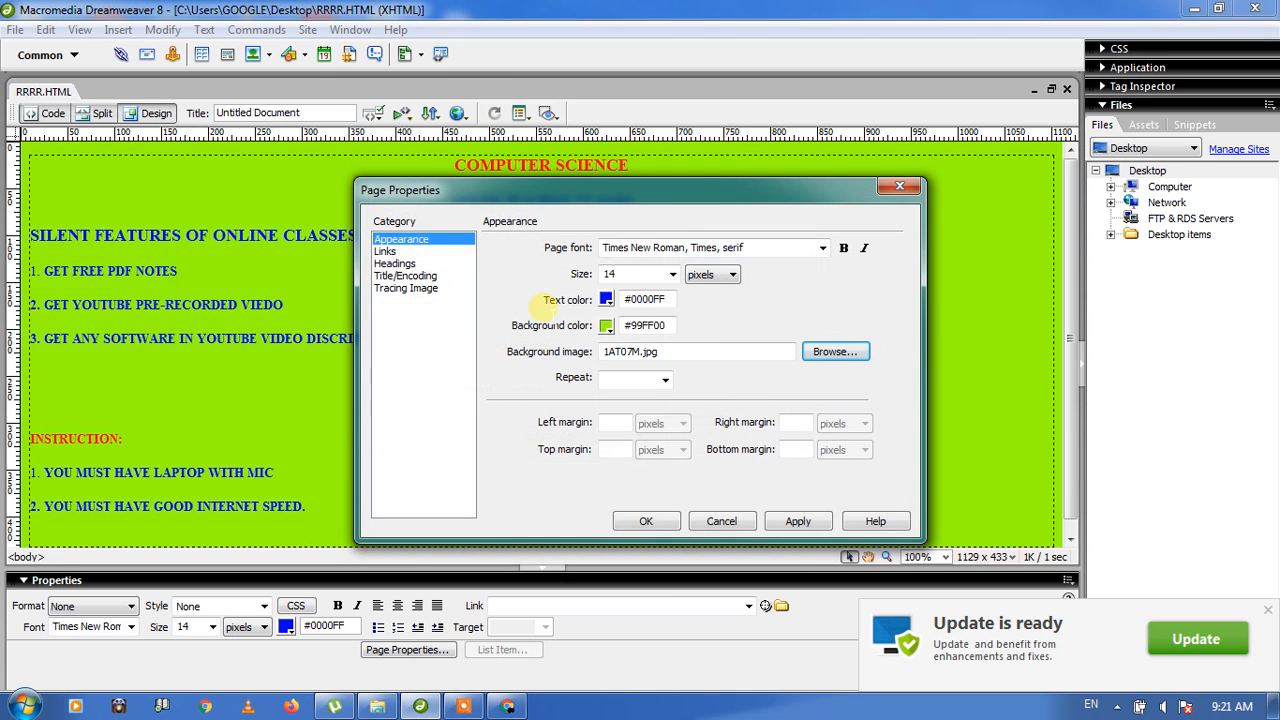
{"action": "left_click", "coordinate": [665, 383]}
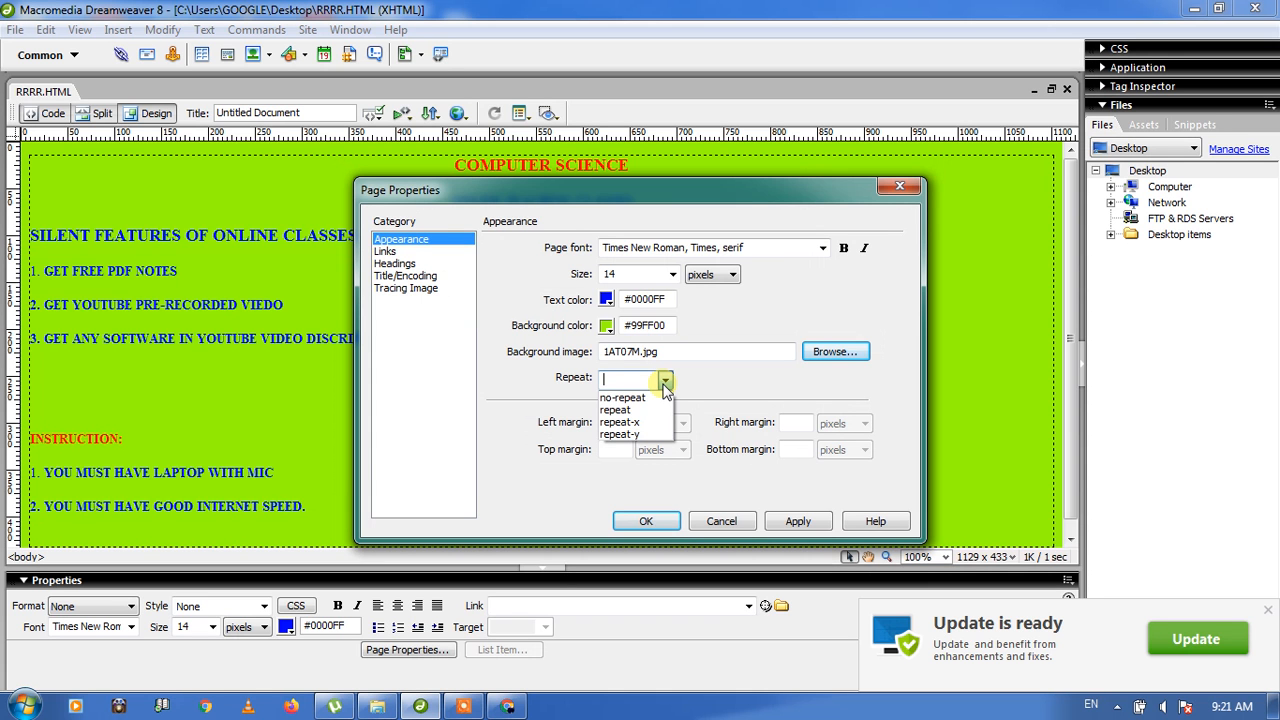
{"action": "left_click", "coordinate": [641, 399]}
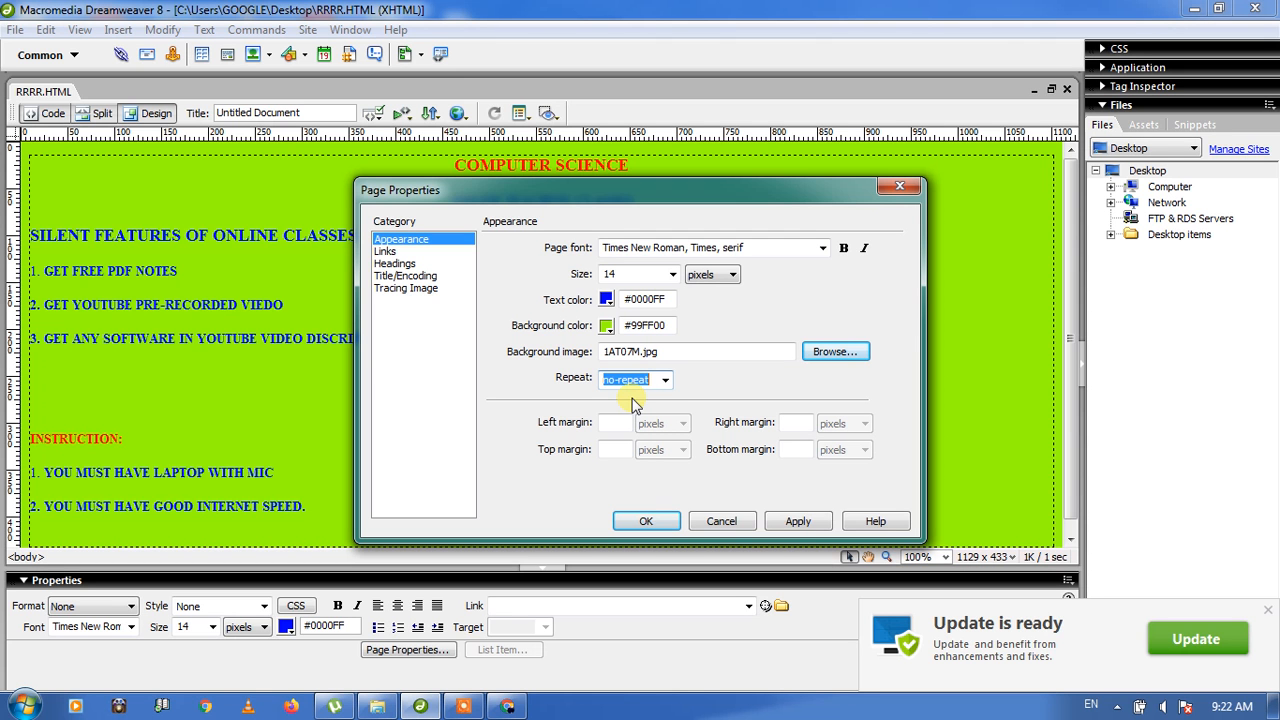
Step: Apply the background image settings, close the page properties, and save RRRR.HTML
{"action": "left_click", "coordinate": [796, 523]}
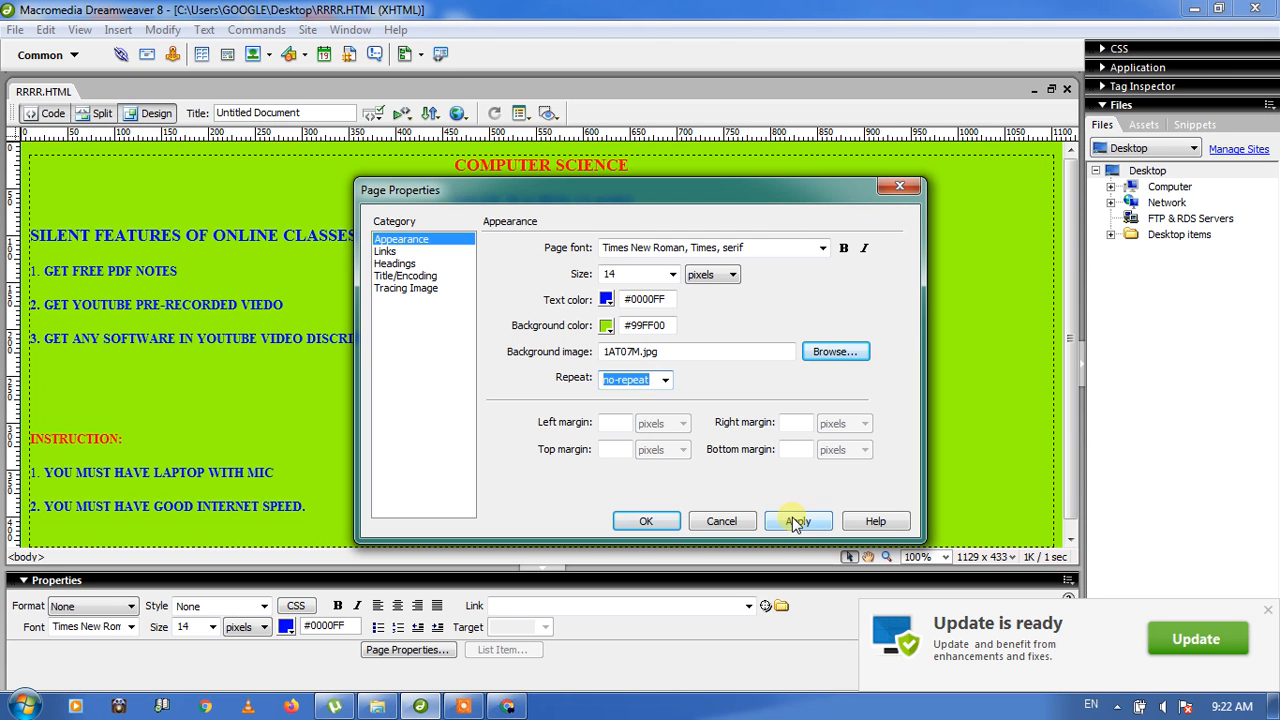
{"action": "left_click", "coordinate": [648, 521]}
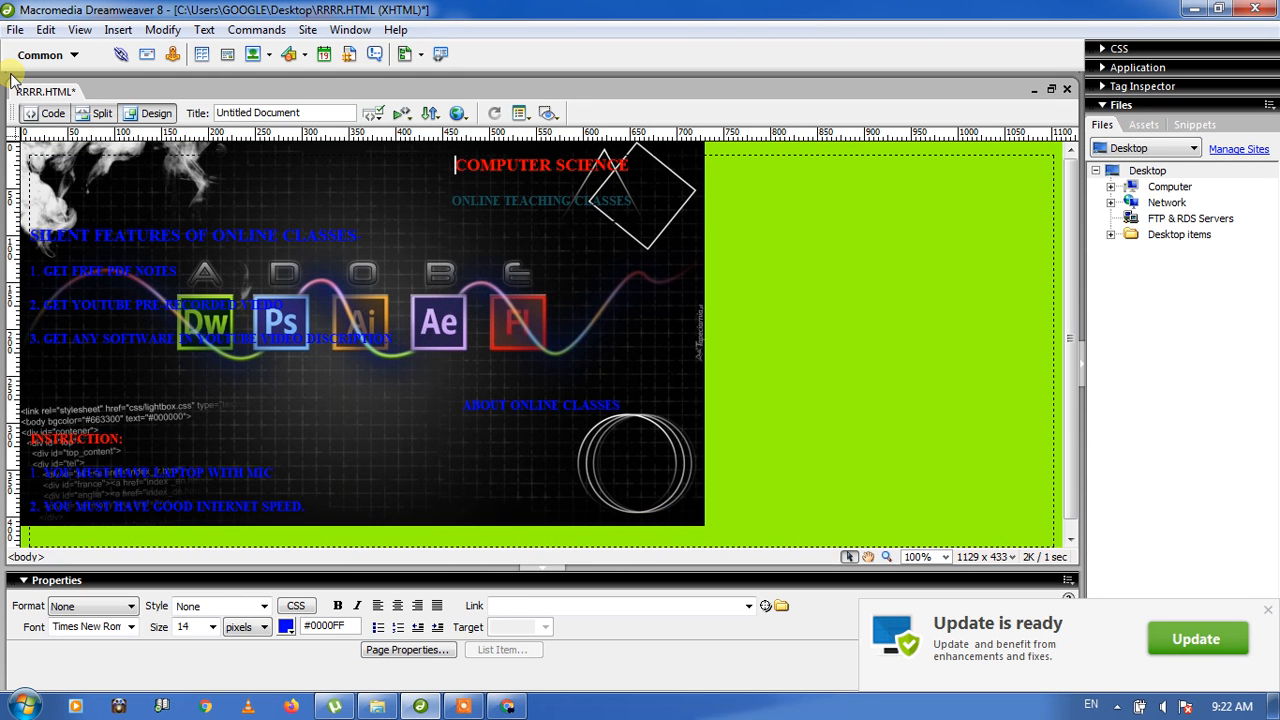
{"action": "left_click", "coordinate": [15, 29]}
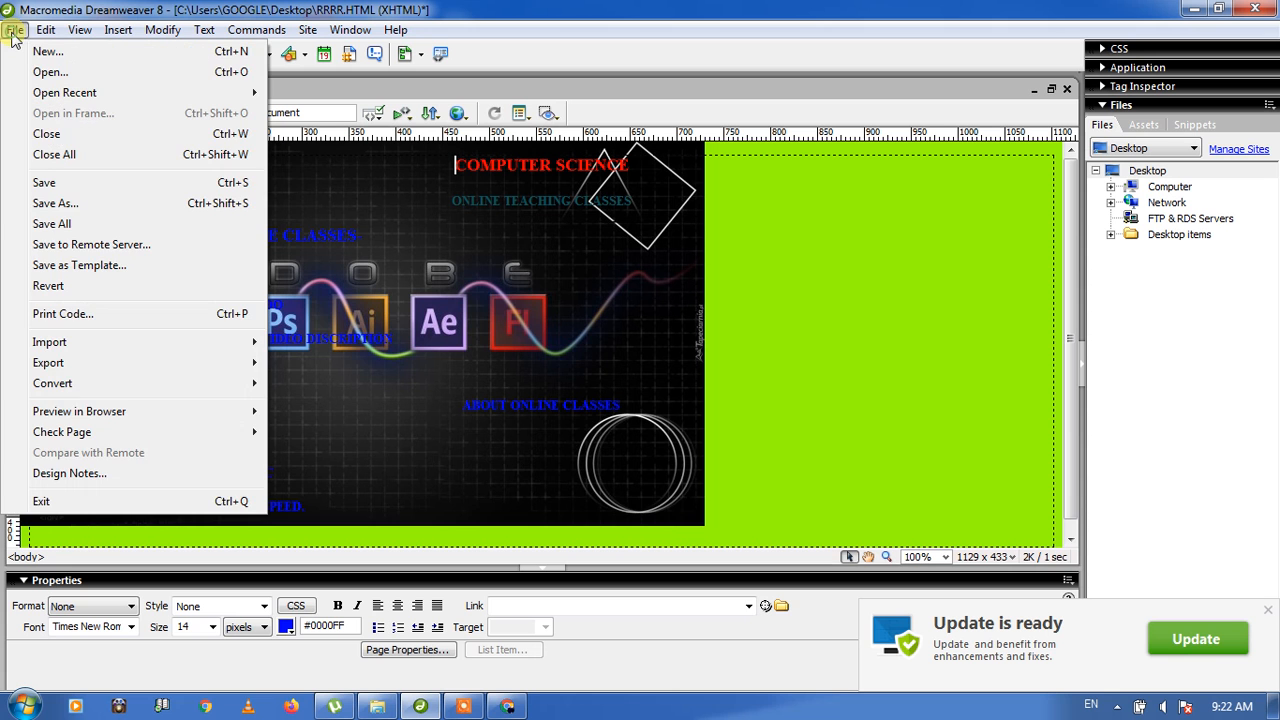
{"action": "left_click", "coordinate": [45, 182]}
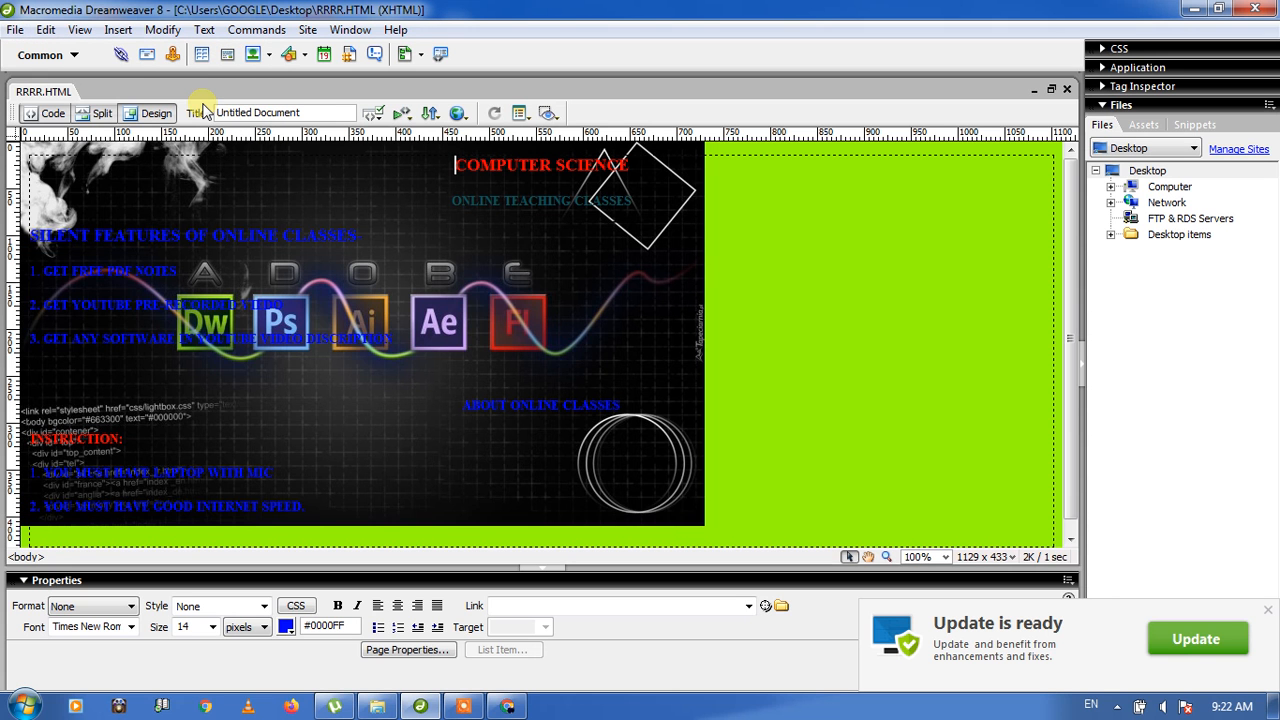
Step: Switch to Chrome, reload RRRR.HTML to check its non-repeating background image, and return to Dreamweaver
{"action": "left_click", "coordinate": [458, 113]}
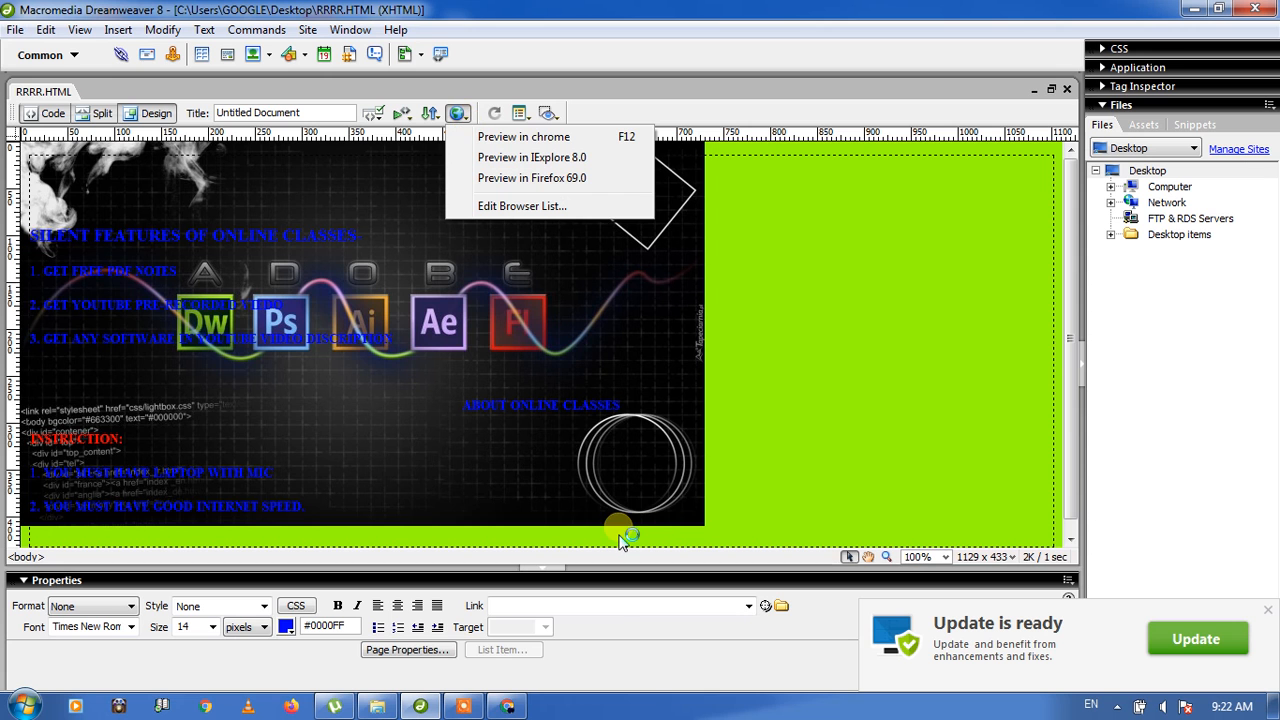
{"action": "mouse_move", "coordinate": [507, 706]}
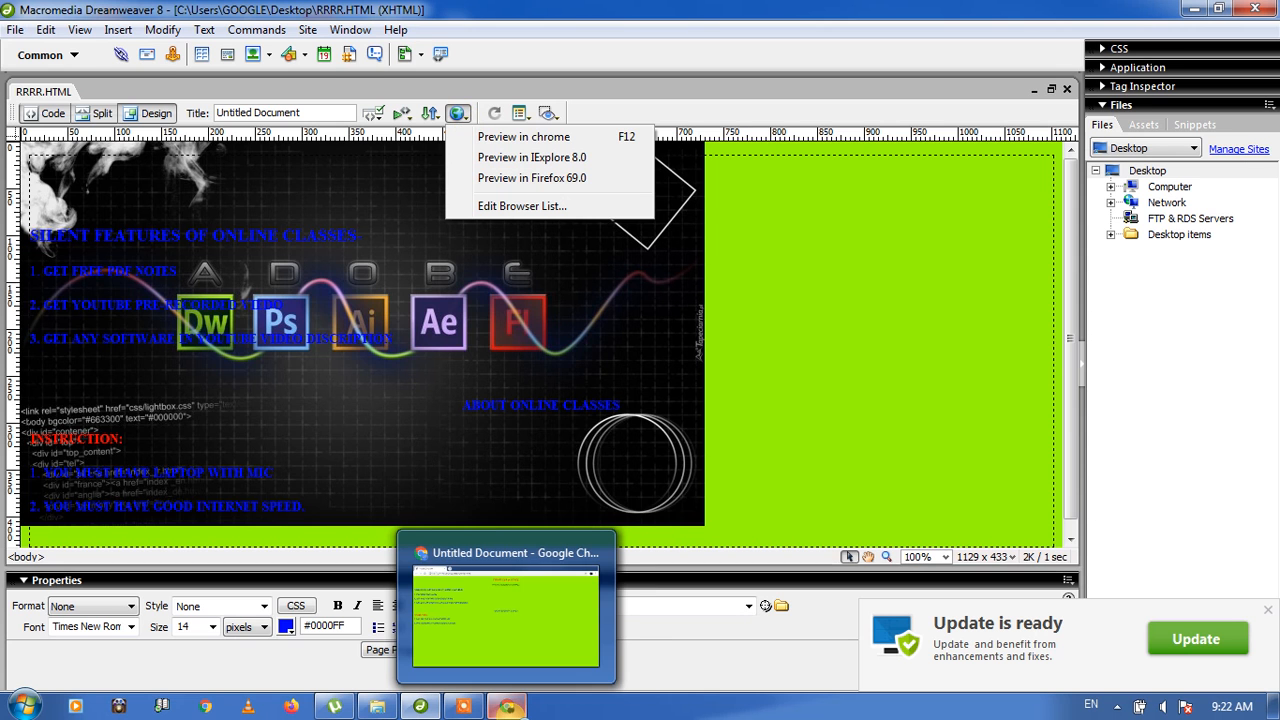
{"action": "left_click", "coordinate": [505, 615]}
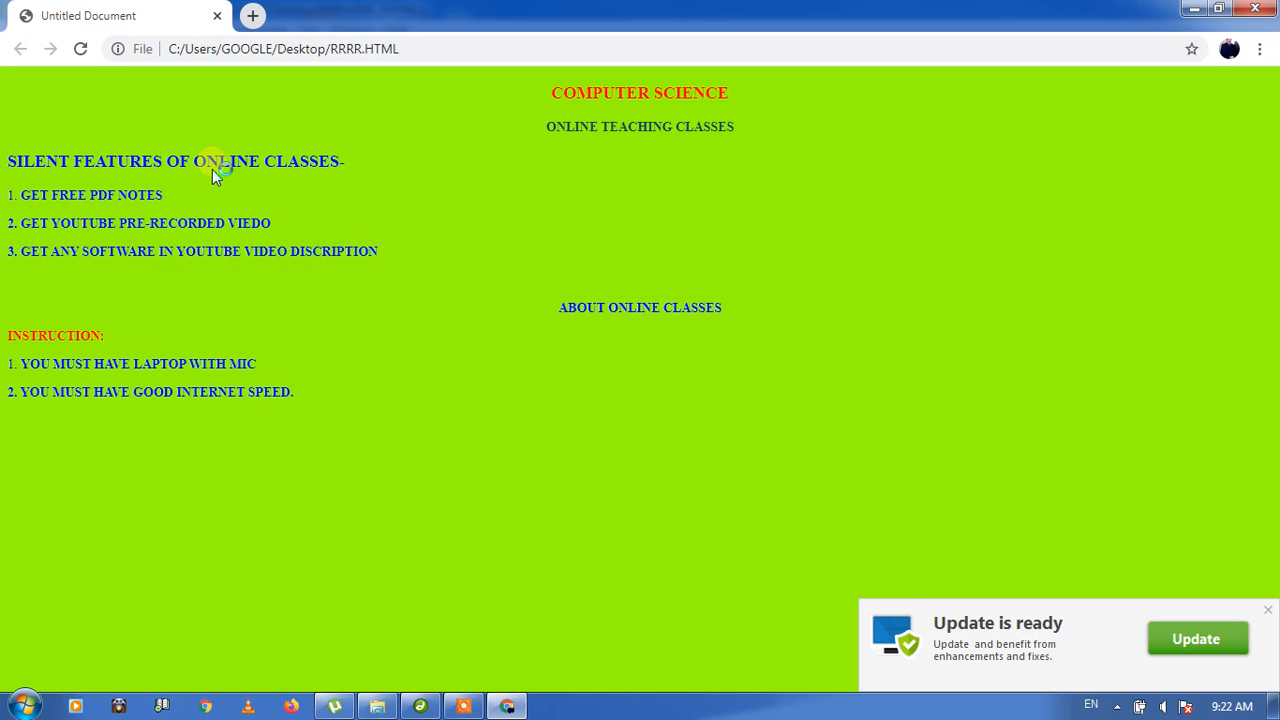
{"action": "left_click", "coordinate": [81, 50]}
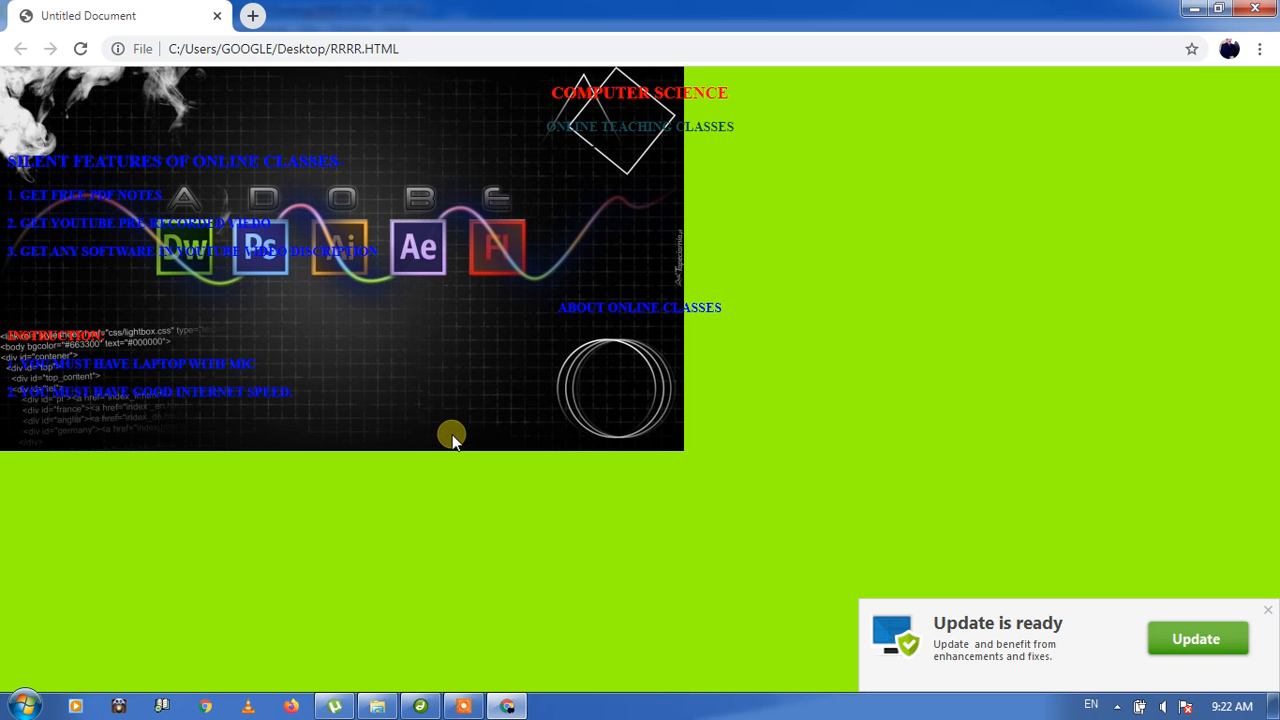
{"action": "mouse_move", "coordinate": [427, 711]}
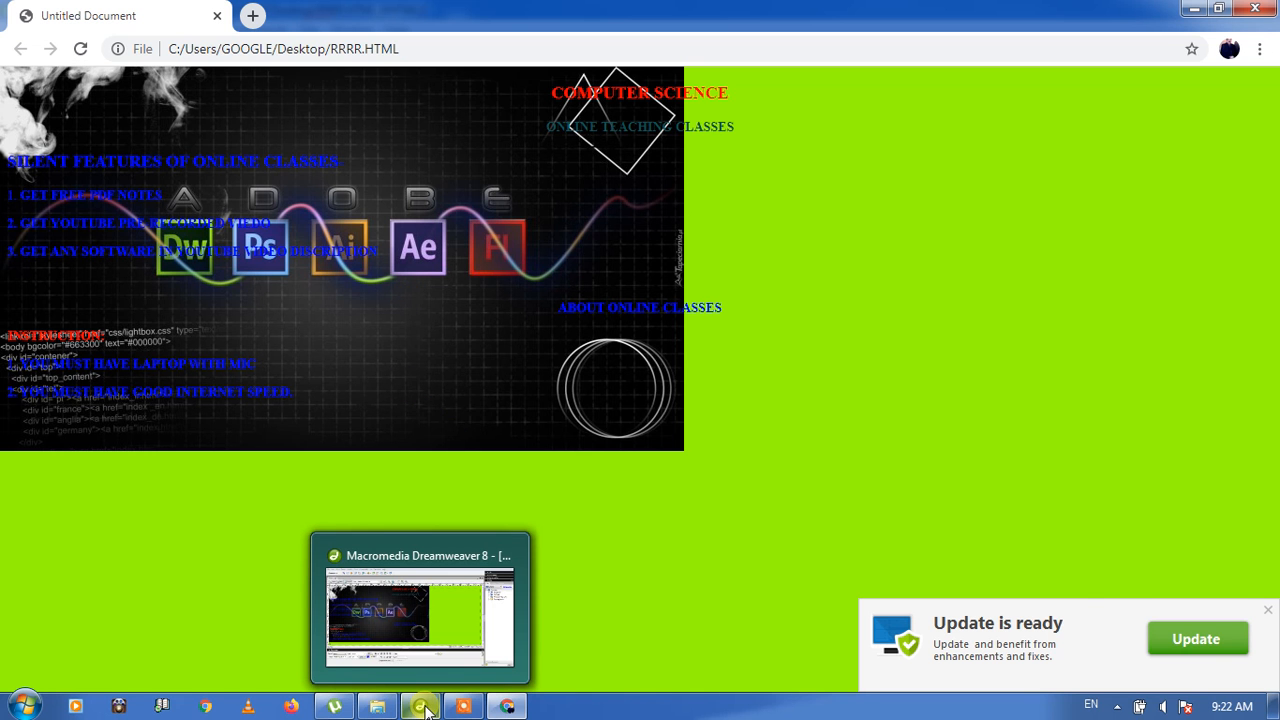
{"action": "left_click", "coordinate": [423, 707]}
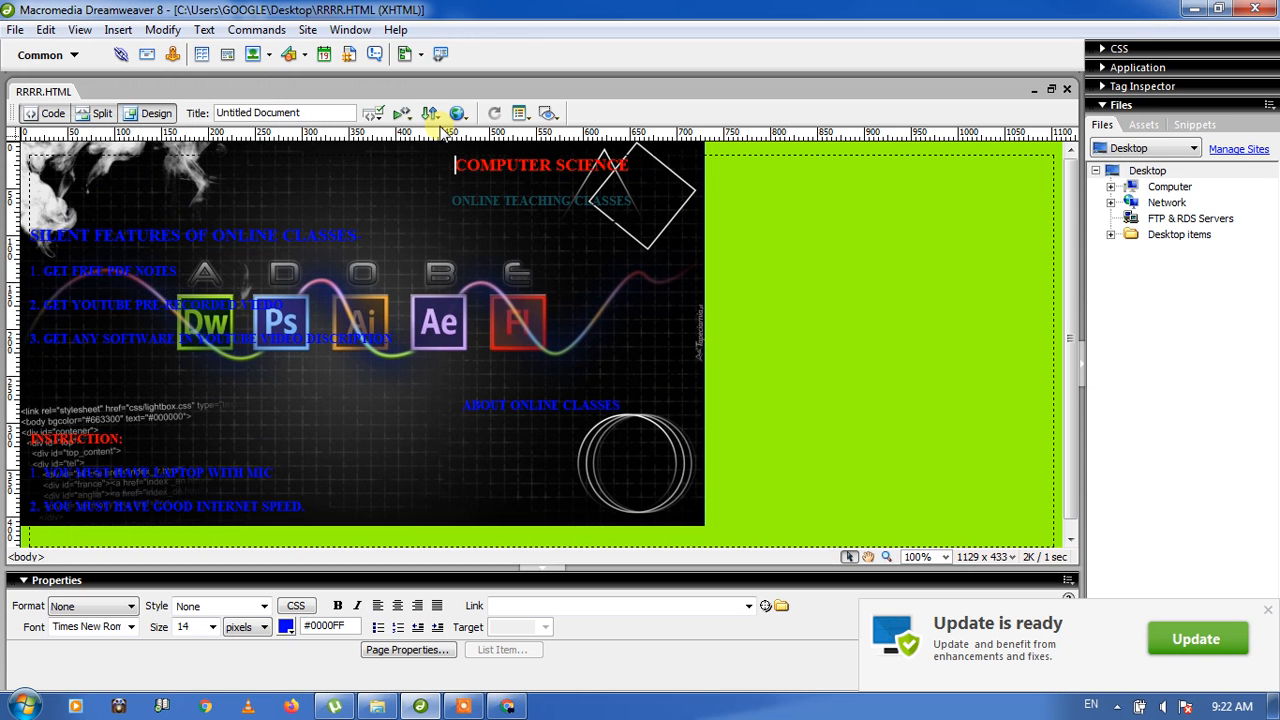
Step: Set the background image's repeat option to repeat in the page properties, apply it, and save RRRR.HTML
{"action": "left_click", "coordinate": [165, 29]}
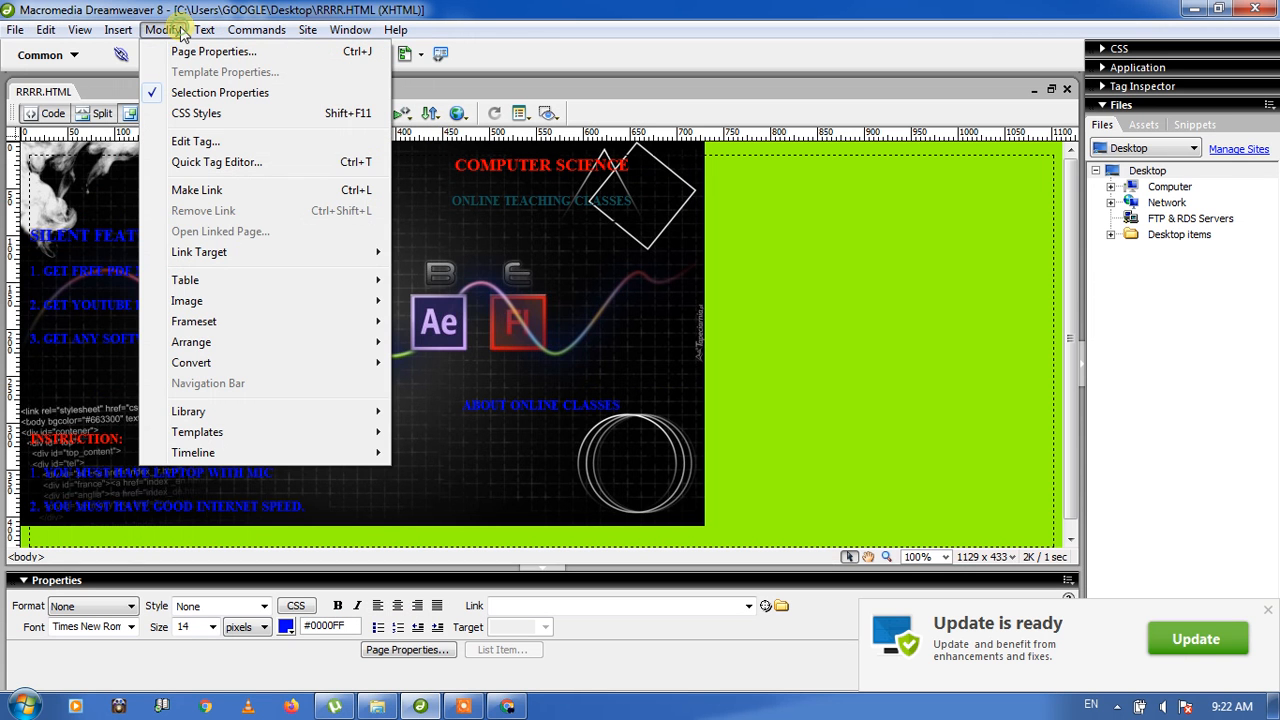
{"action": "left_click", "coordinate": [181, 56]}
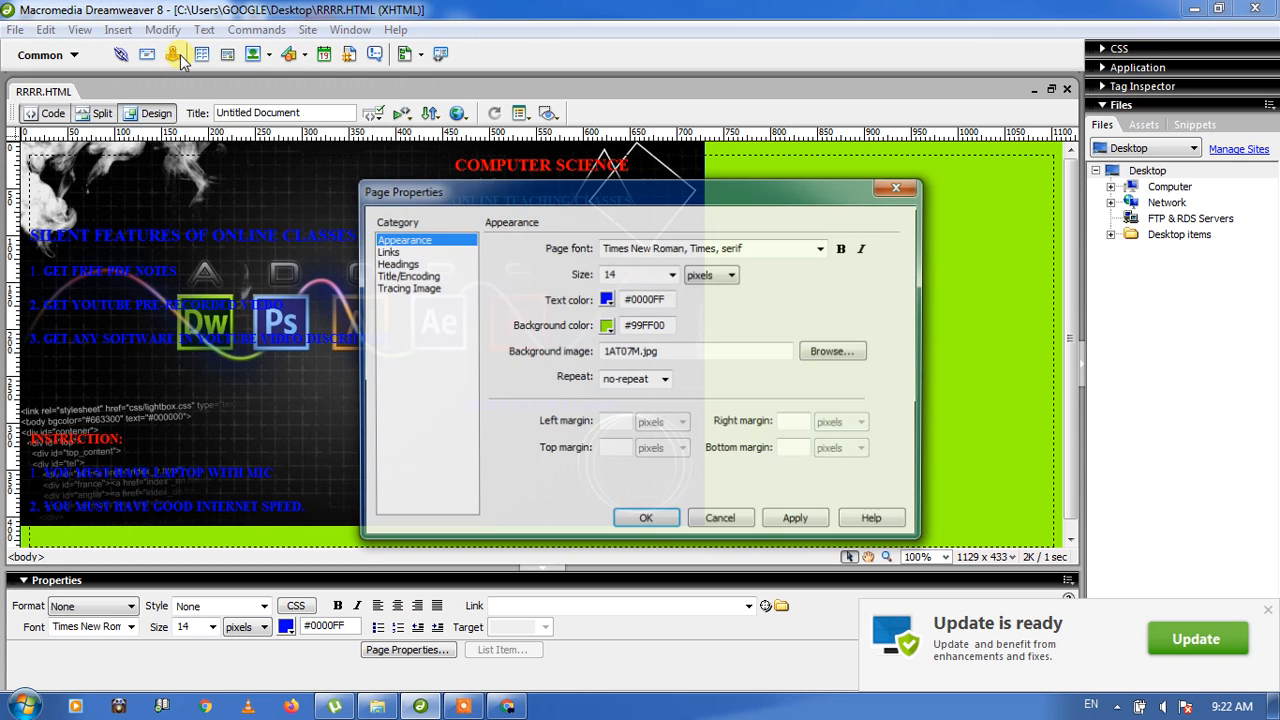
{"action": "left_click", "coordinate": [665, 381]}
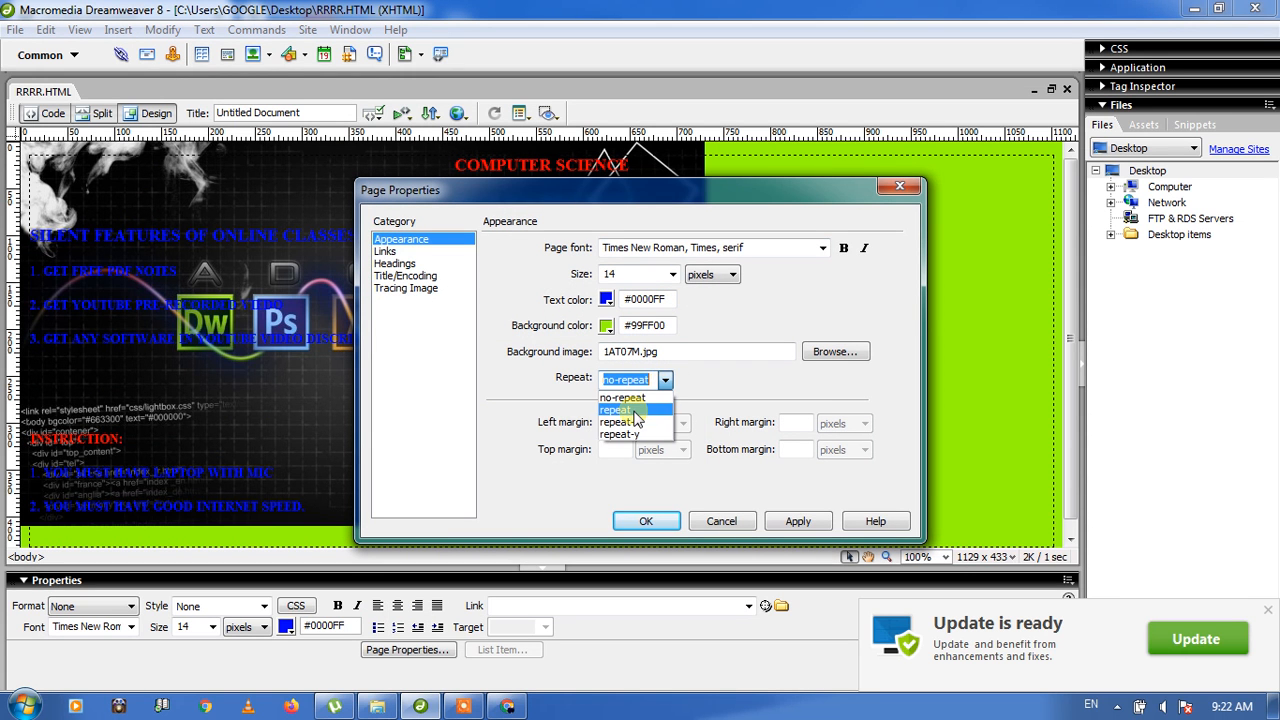
{"action": "left_click", "coordinate": [634, 412]}
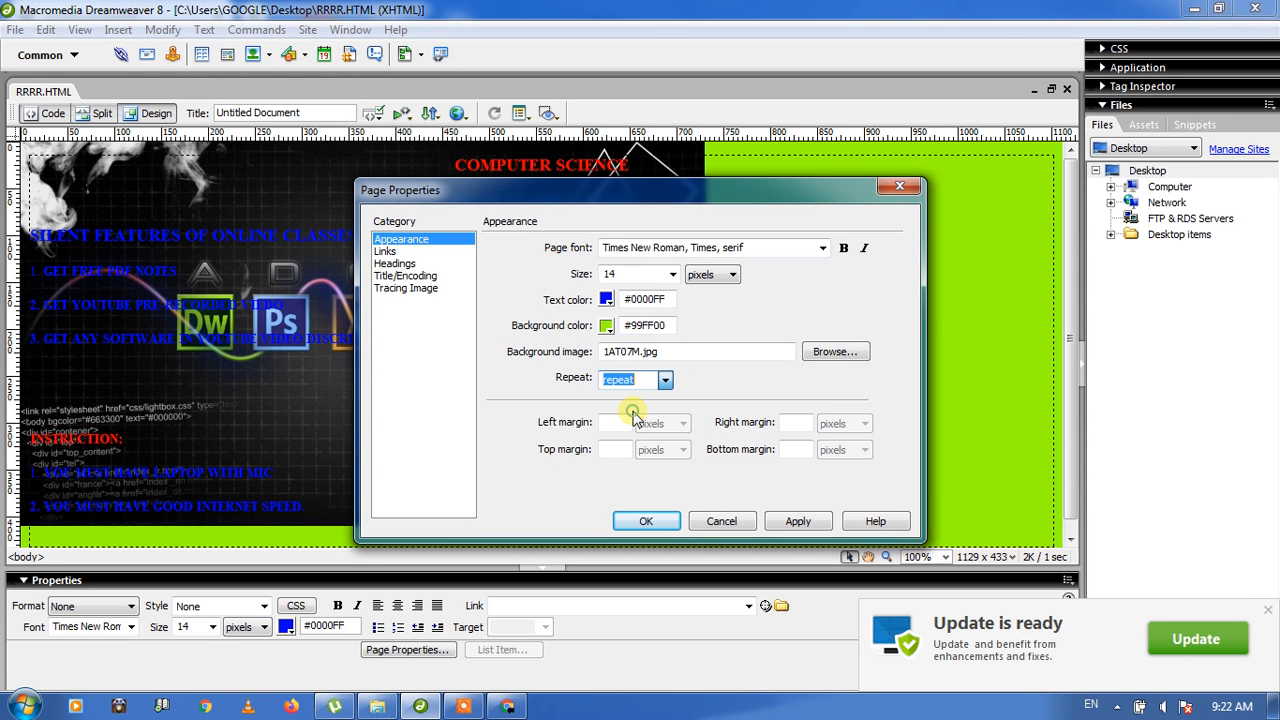
{"action": "left_click", "coordinate": [797, 524]}
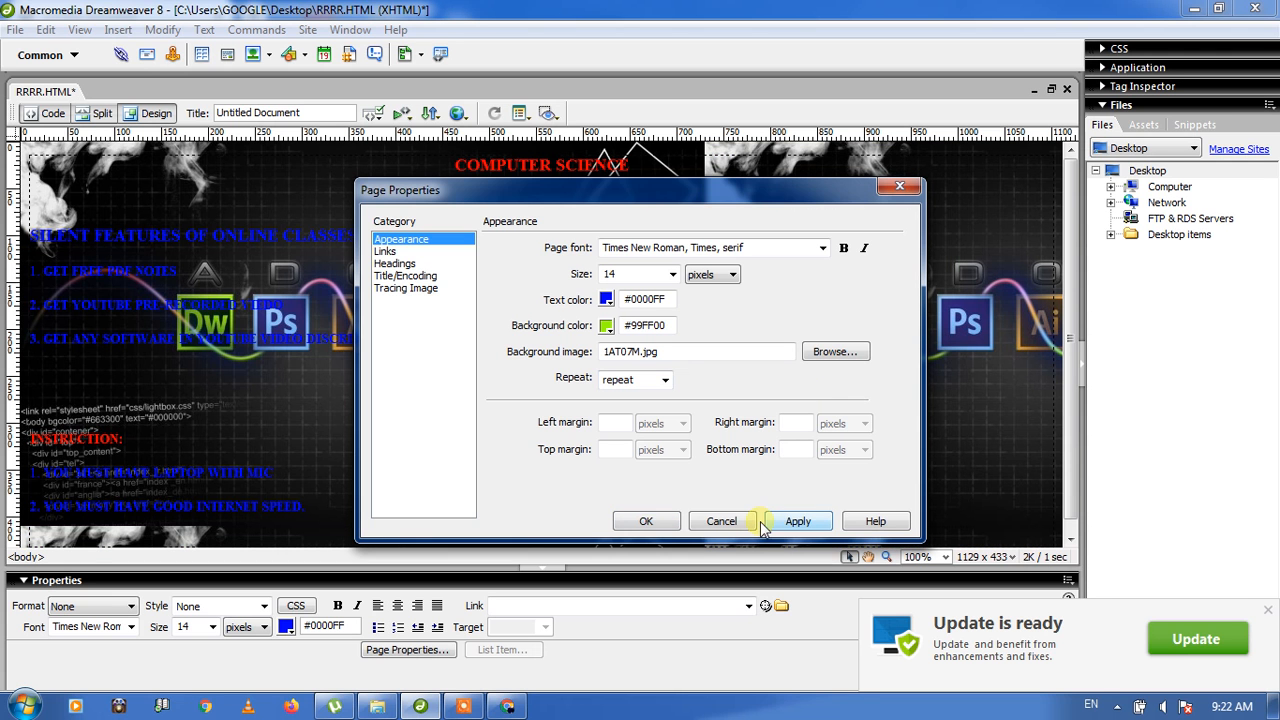
{"action": "left_click", "coordinate": [646, 522]}
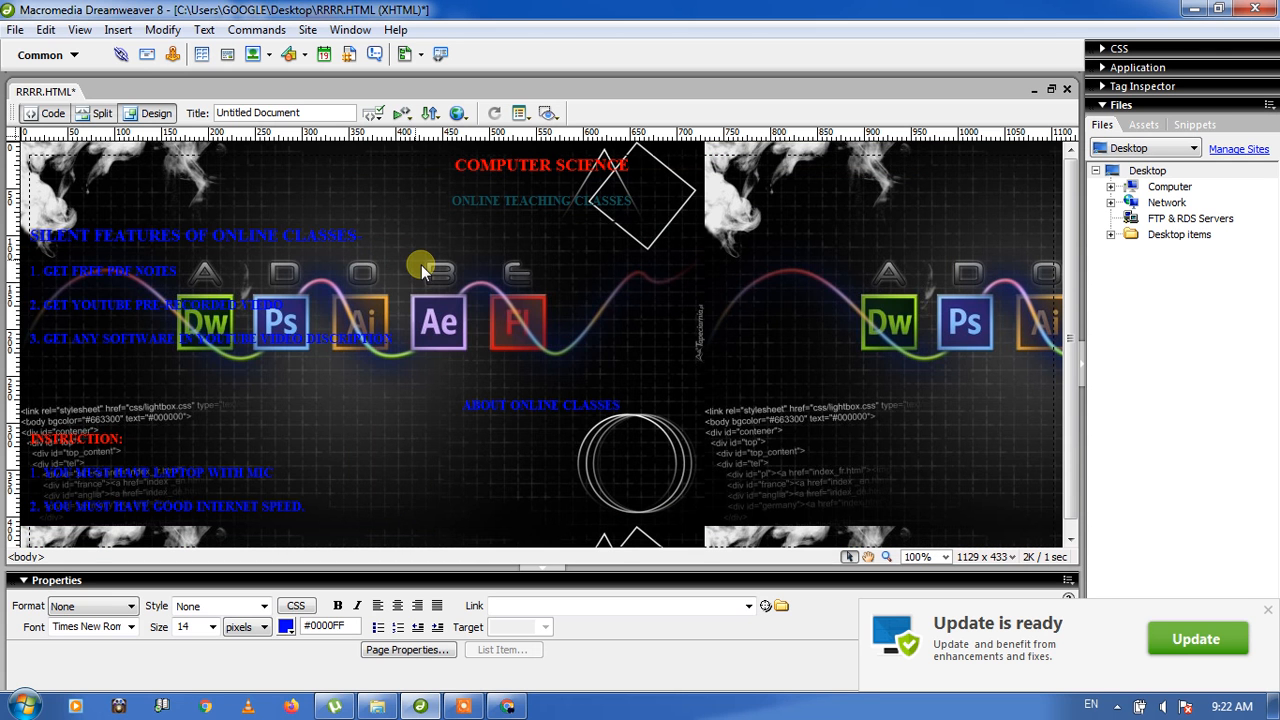
{"action": "left_click", "coordinate": [15, 30]}
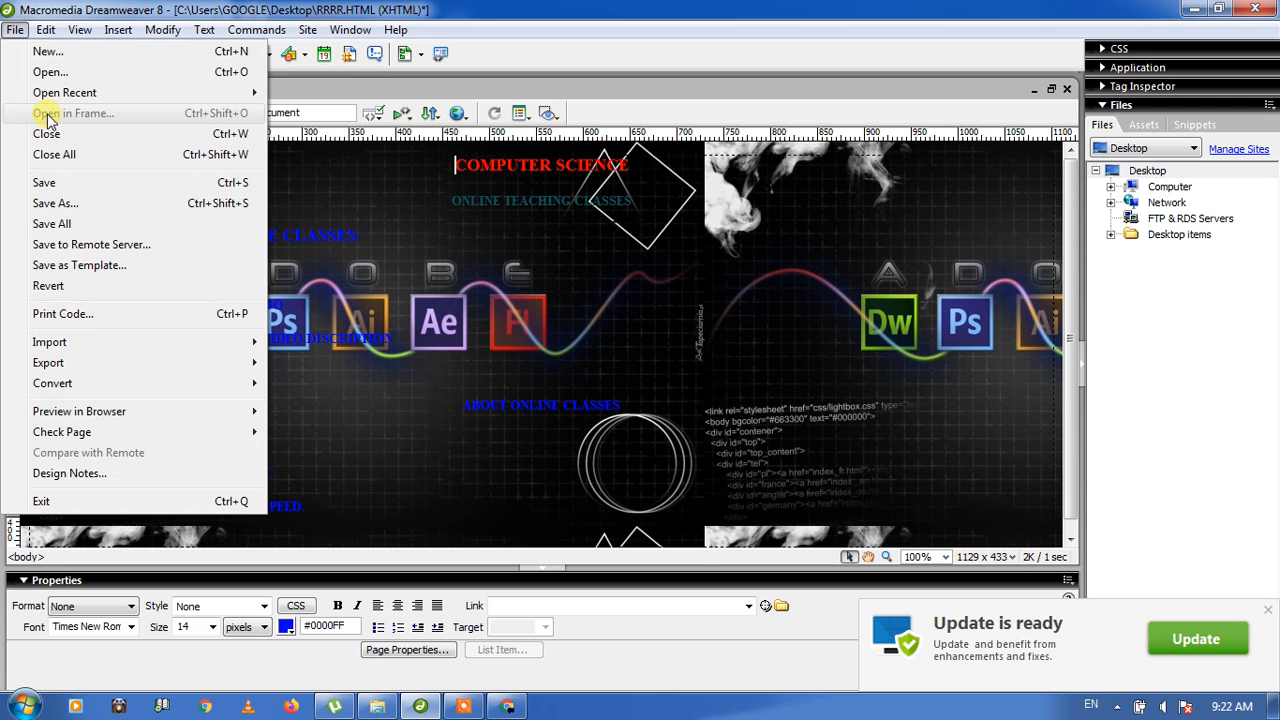
{"action": "left_click", "coordinate": [51, 180]}
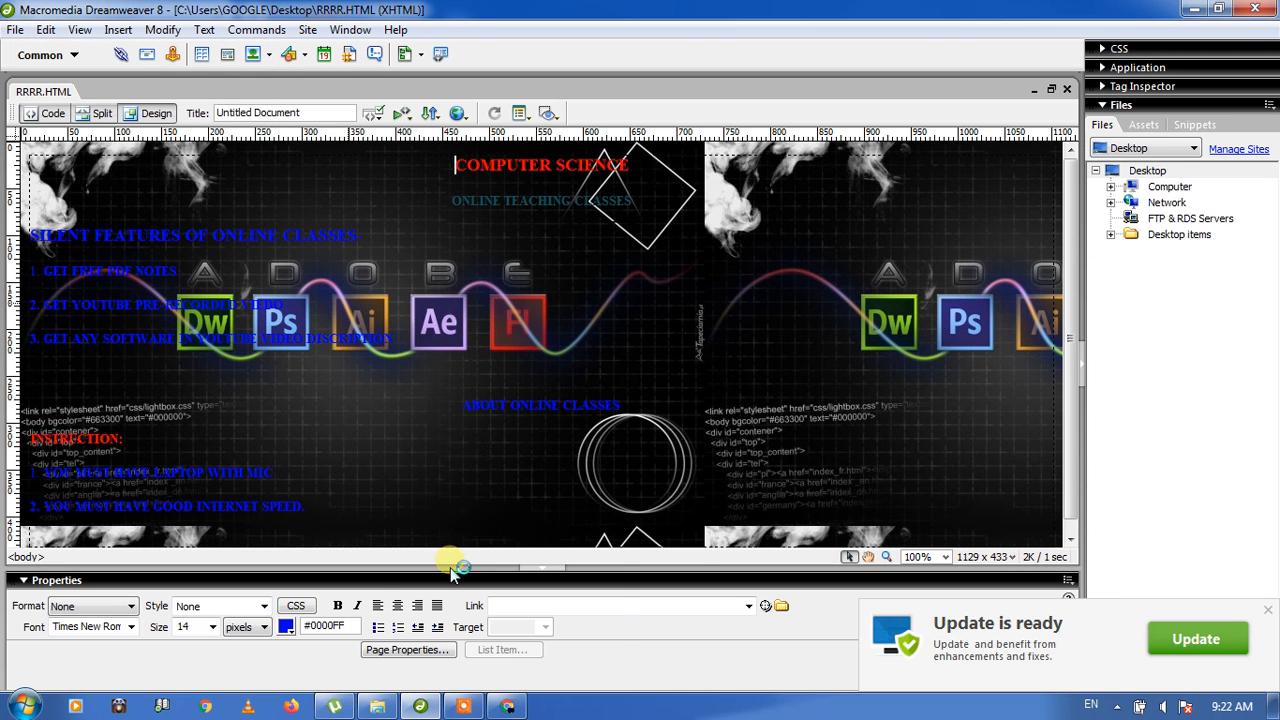
Step: Reload the page in Chrome to check the repeated background image, and return to Dreamweaver
{"action": "left_click", "coordinate": [510, 706]}
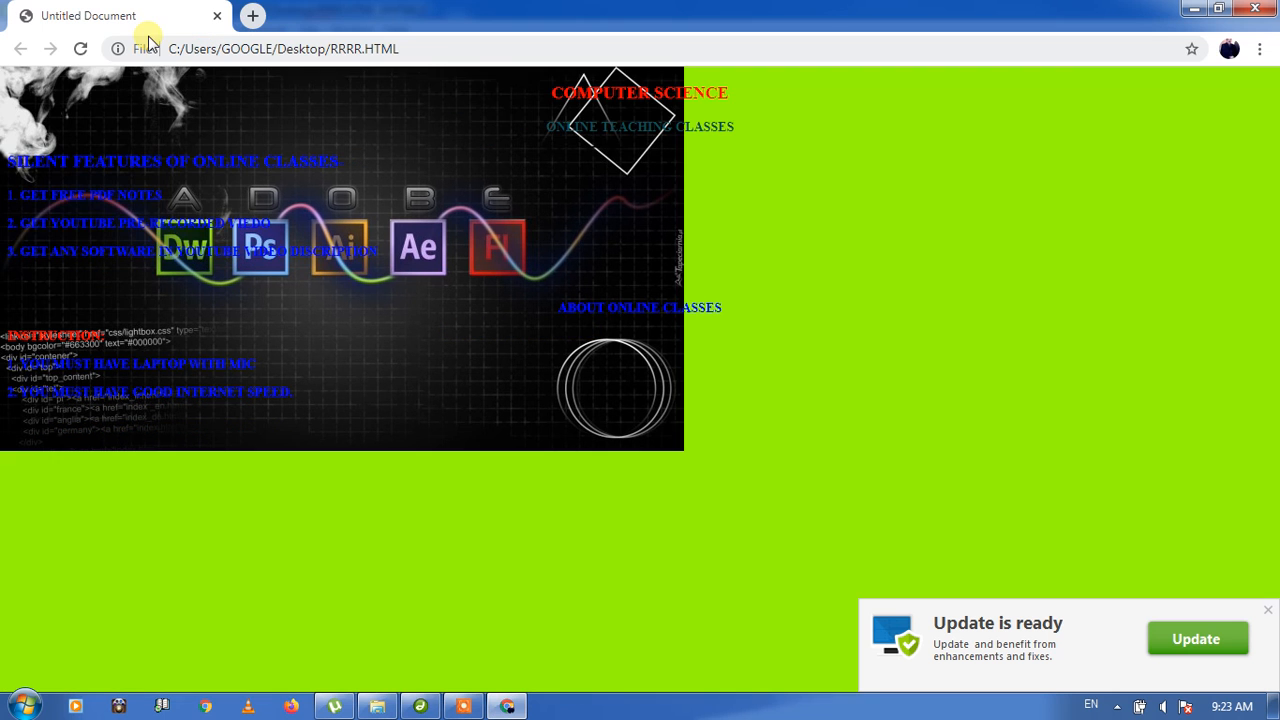
{"action": "left_click", "coordinate": [83, 49]}
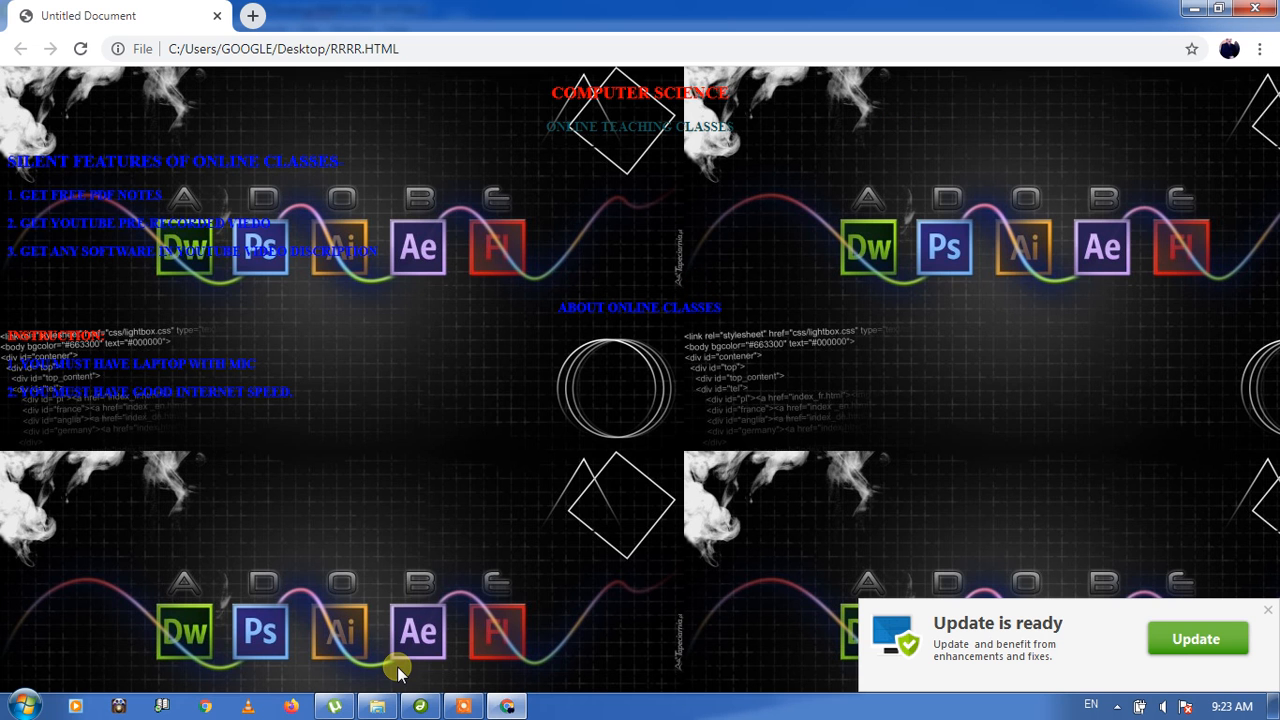
{"action": "left_click", "coordinate": [420, 708]}
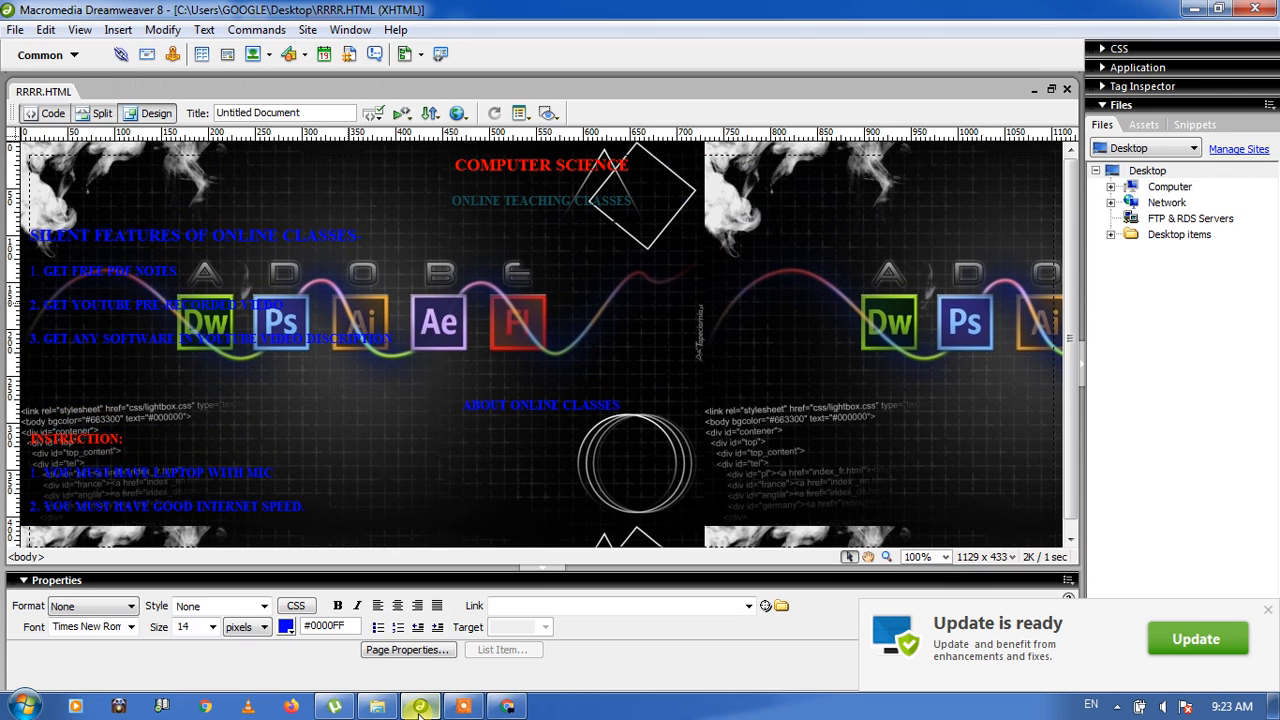
Step: In the page properties for headings, set the font to Verdana, Arial, Helvetica, sans-serif and the Heading 1 size to 16 pixels
{"action": "left_click", "coordinate": [162, 30]}
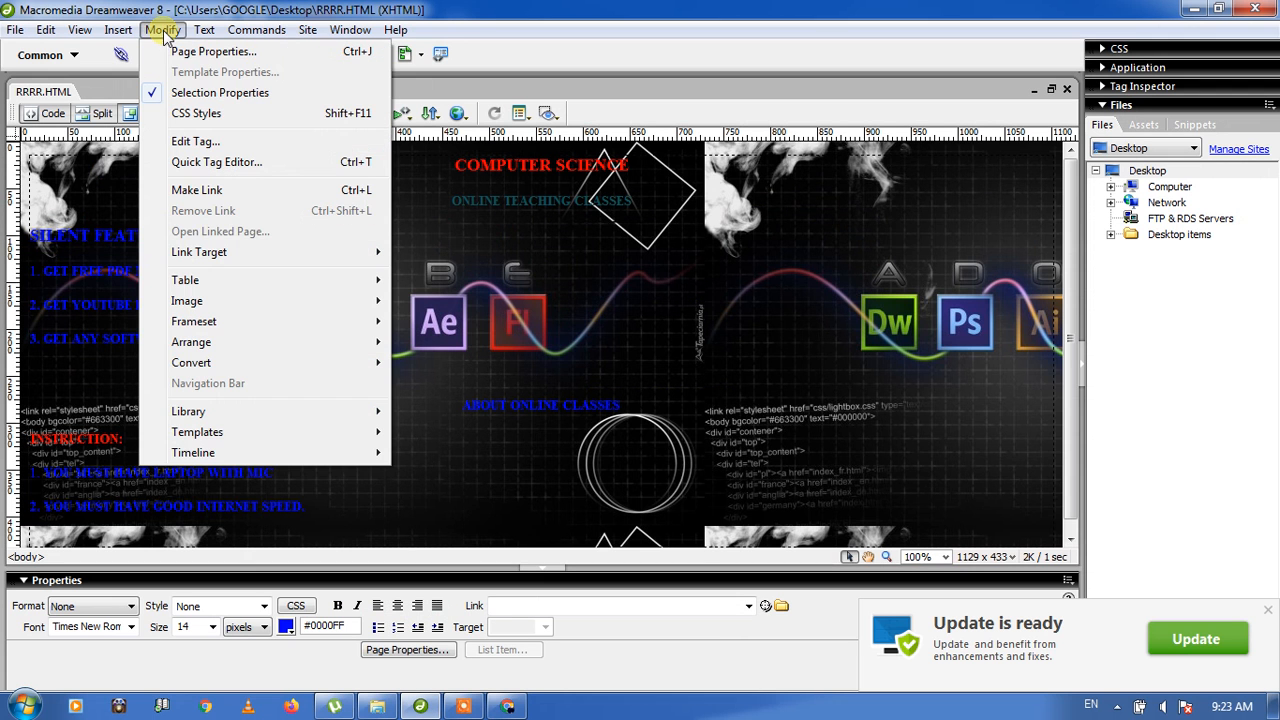
{"action": "left_click", "coordinate": [181, 55]}
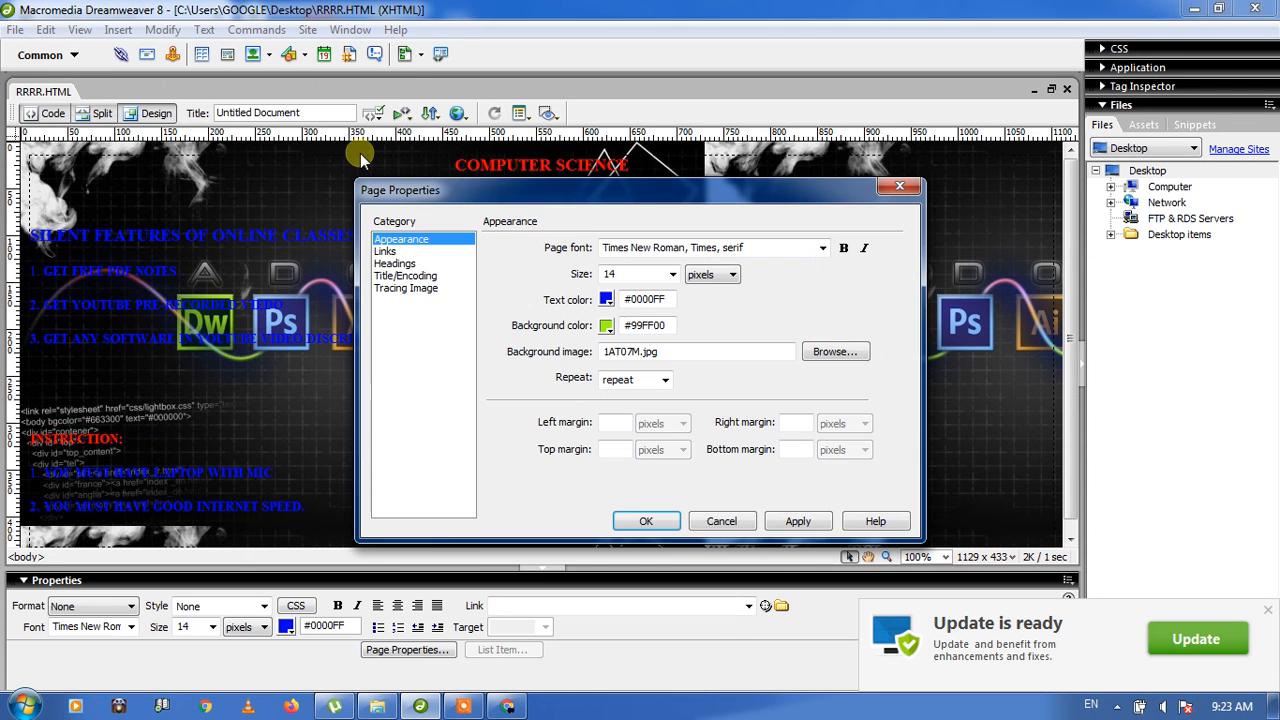
{"action": "left_click", "coordinate": [400, 264]}
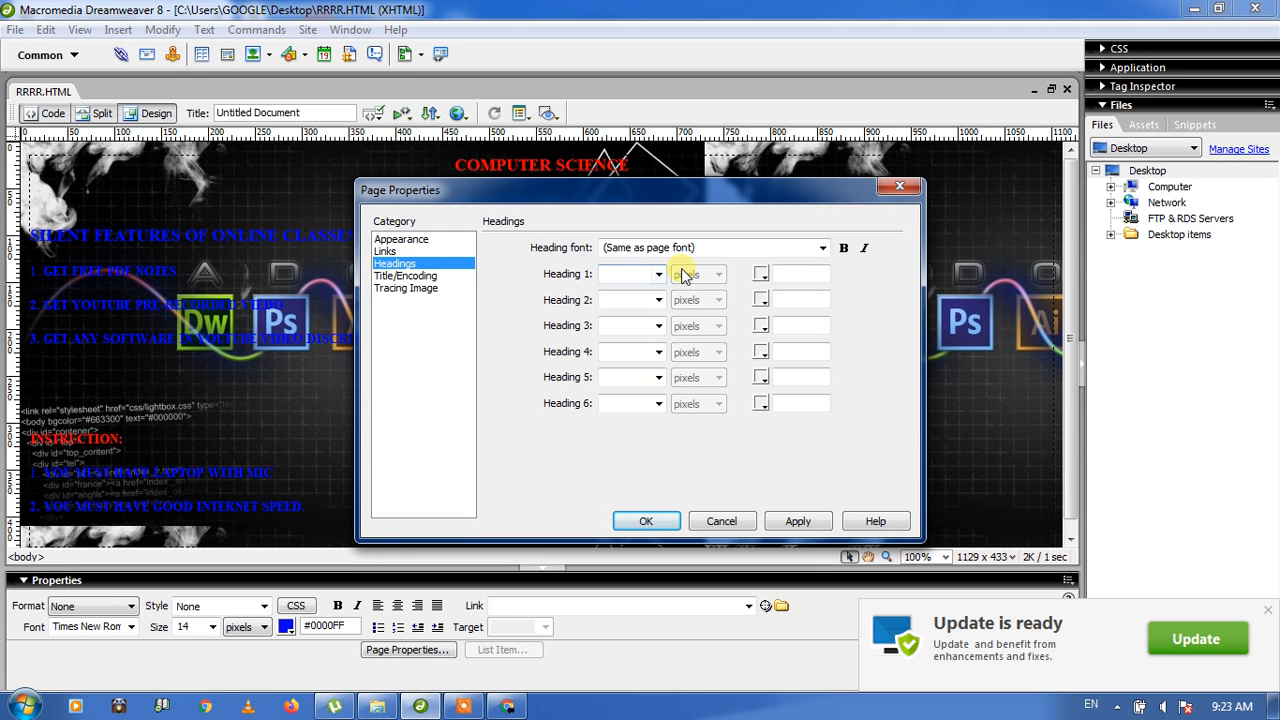
{"action": "left_click", "coordinate": [821, 250]}
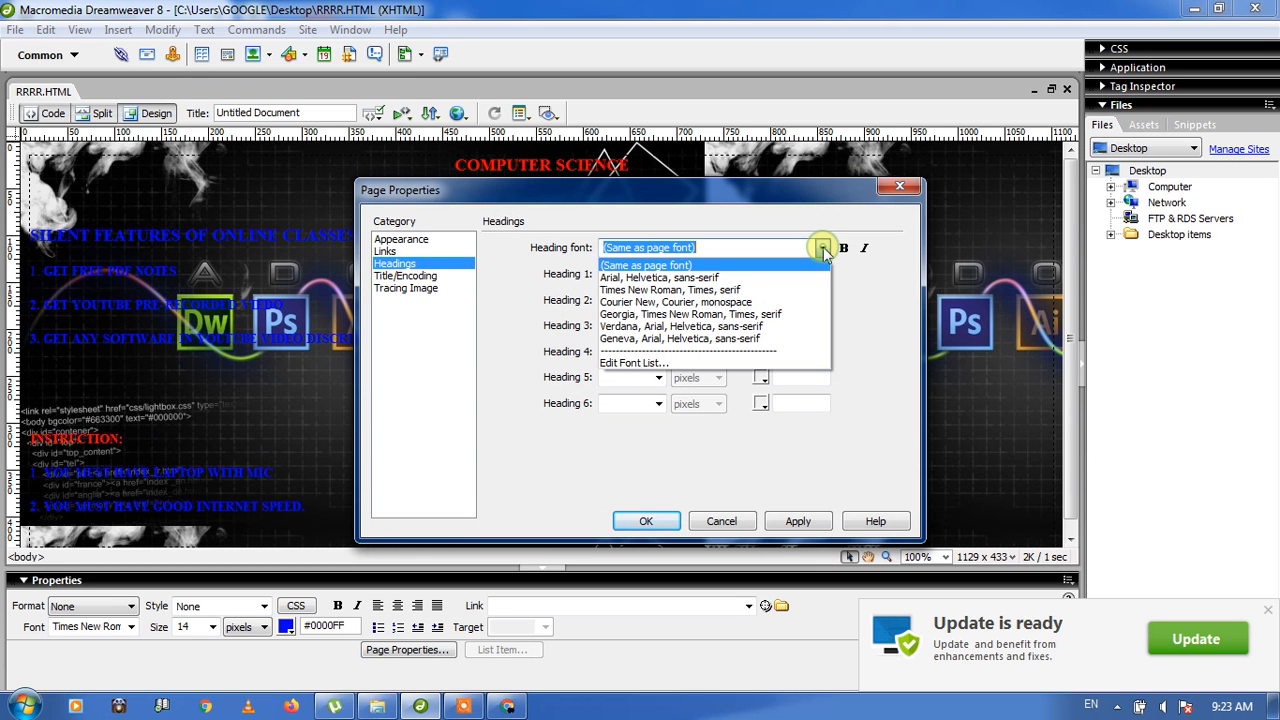
{"action": "left_click", "coordinate": [652, 327]}
{"action": "left_click", "coordinate": [660, 278]}
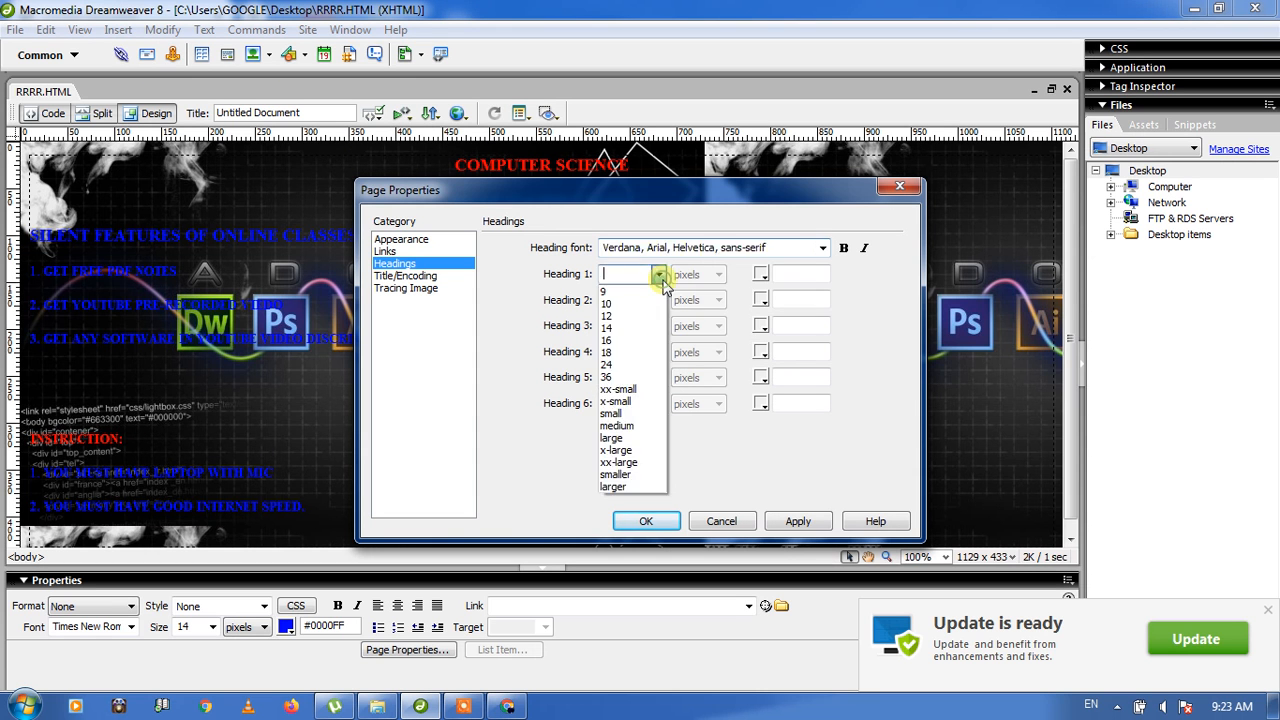
{"action": "left_click", "coordinate": [610, 340]}
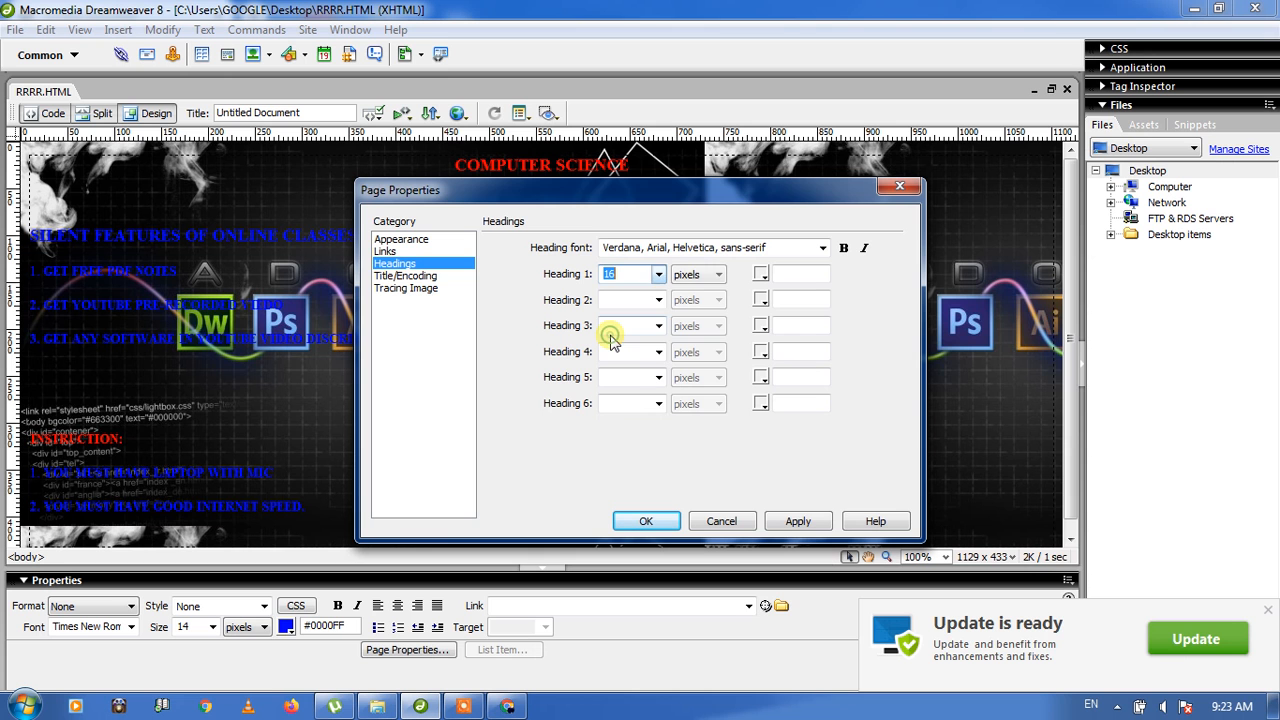
Step: Try 18 pixels for the Heading 2 size, and settle on 12 pixels
{"action": "left_click", "coordinate": [655, 303]}
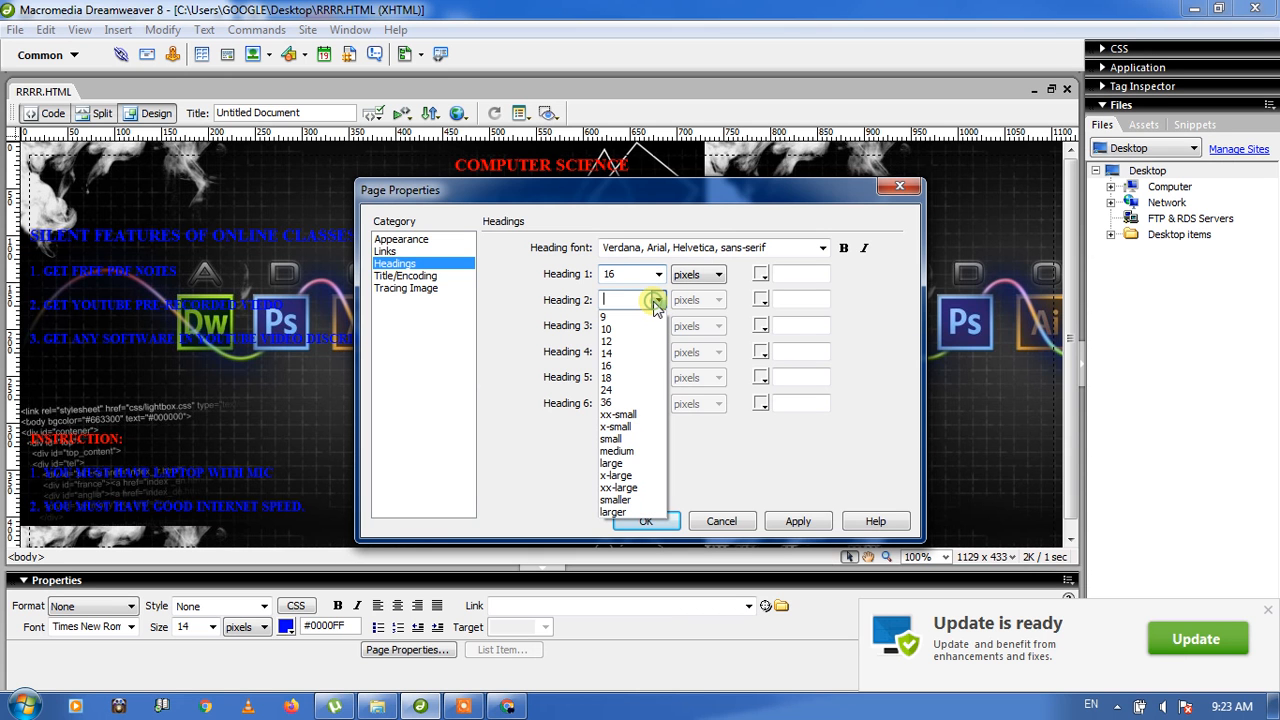
{"action": "left_click", "coordinate": [607, 378]}
{"action": "left_click", "coordinate": [660, 306]}
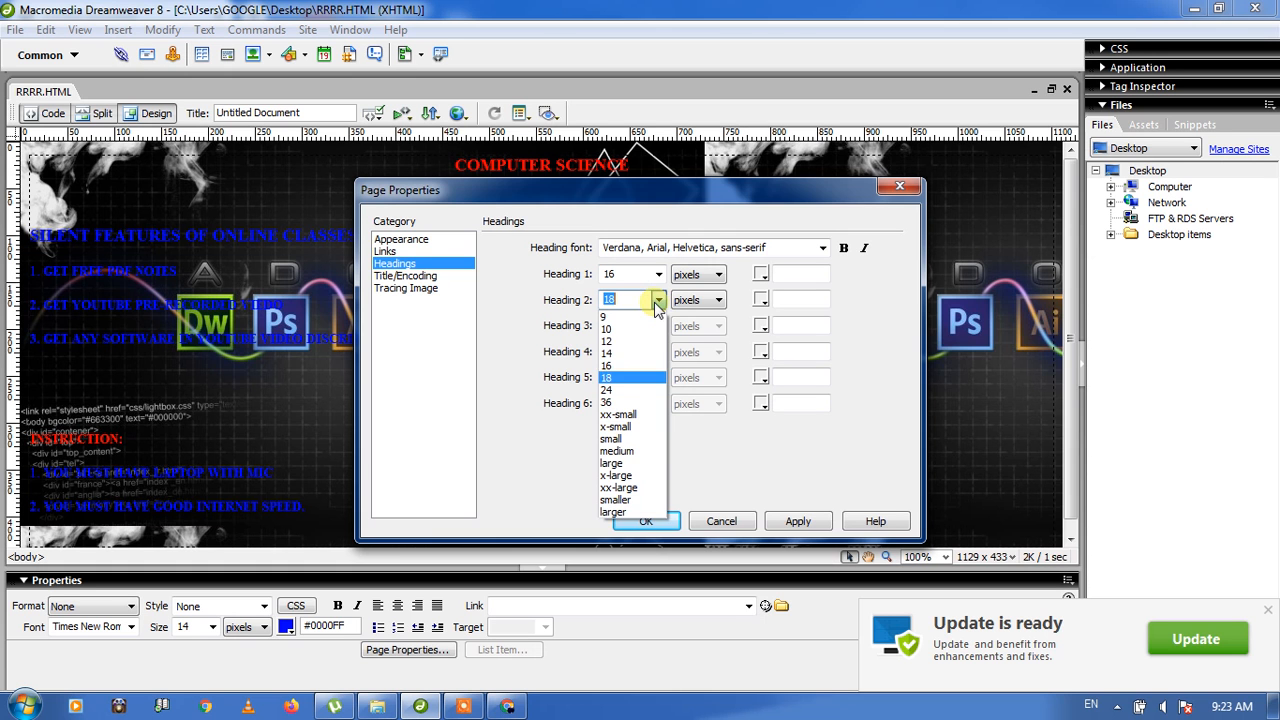
{"action": "left_click", "coordinate": [612, 342]}
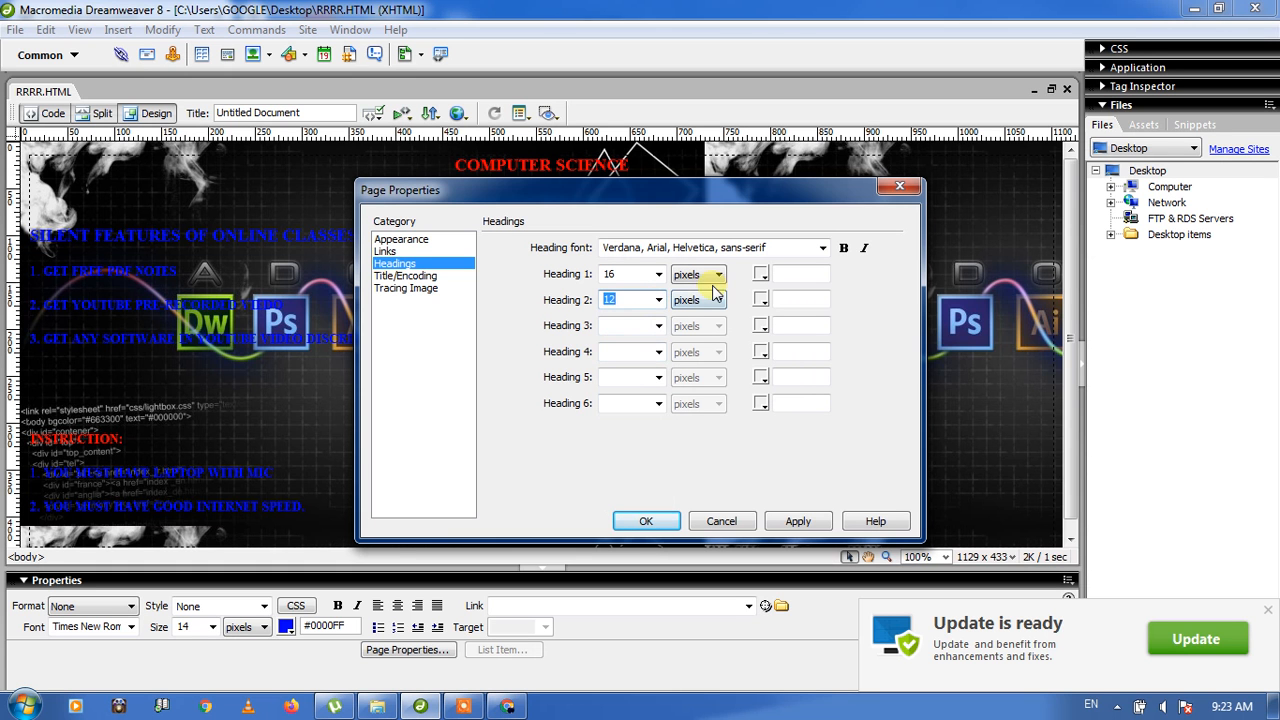
Step: Set the Heading 1 color to #00CC66 and the Heading 2 color to #330099, and apply the heading settings
{"action": "left_click", "coordinate": [763, 275]}
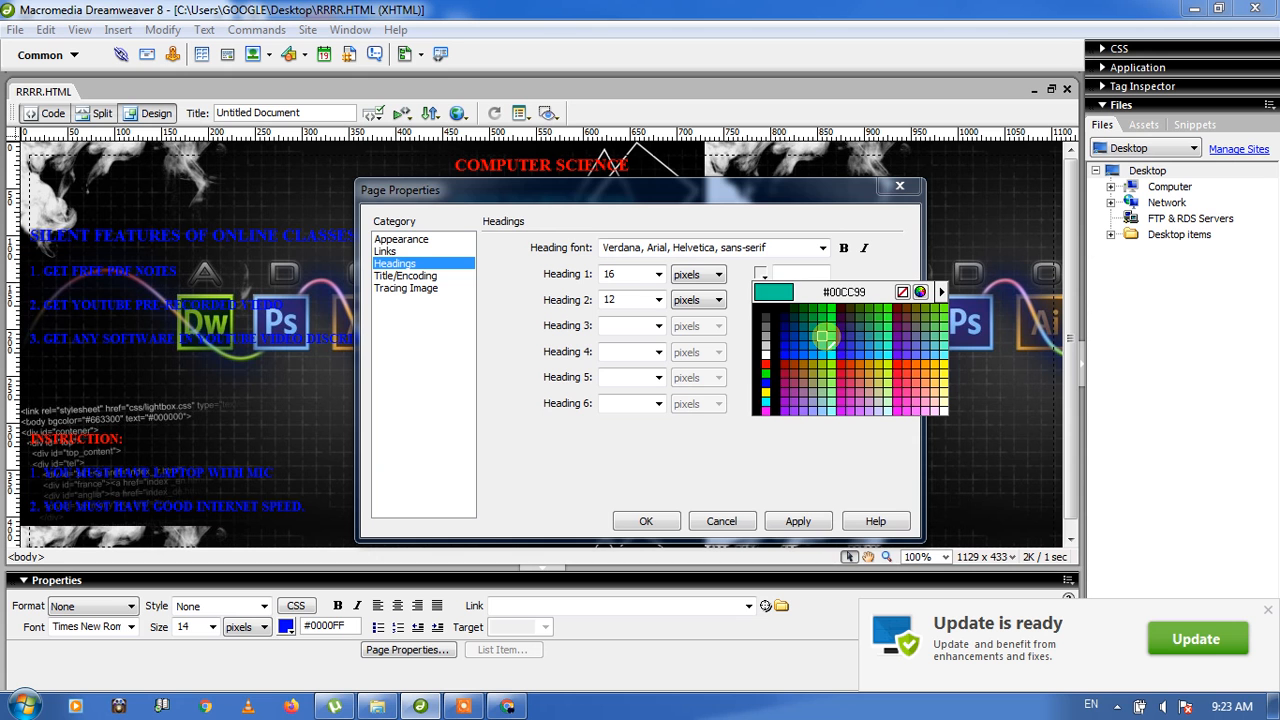
{"action": "left_click", "coordinate": [820, 333]}
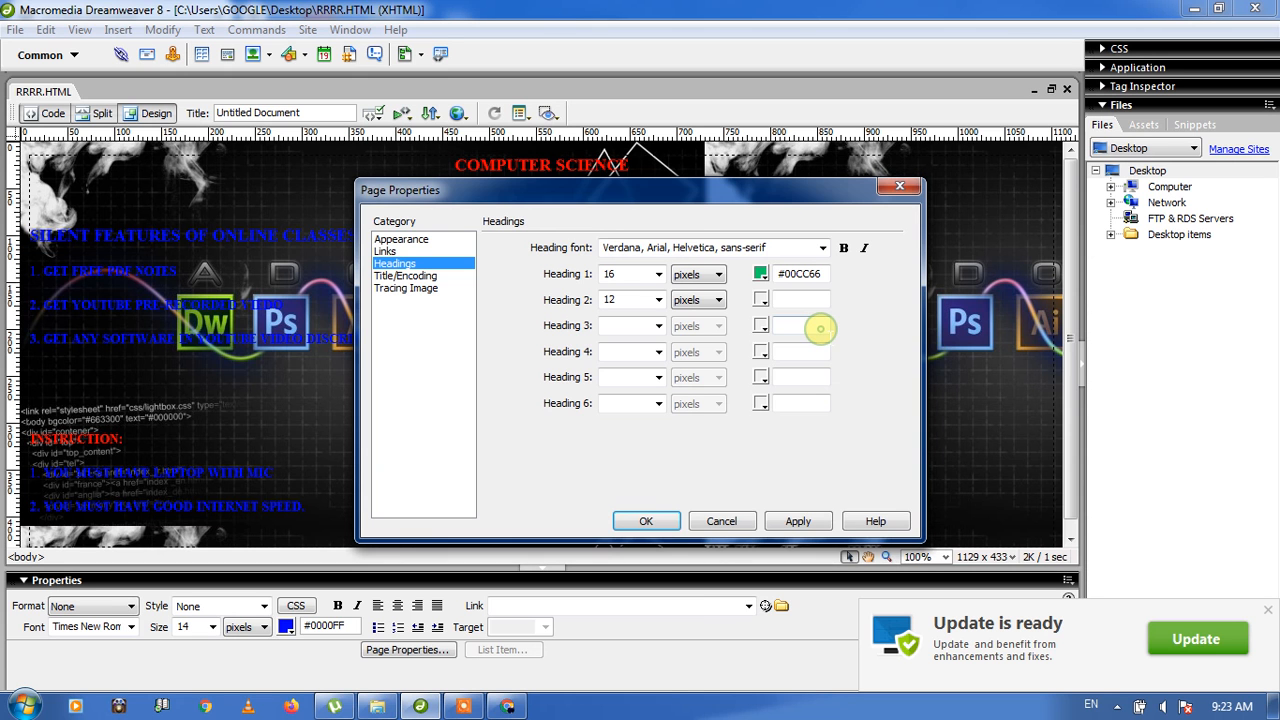
{"action": "left_click", "coordinate": [762, 302]}
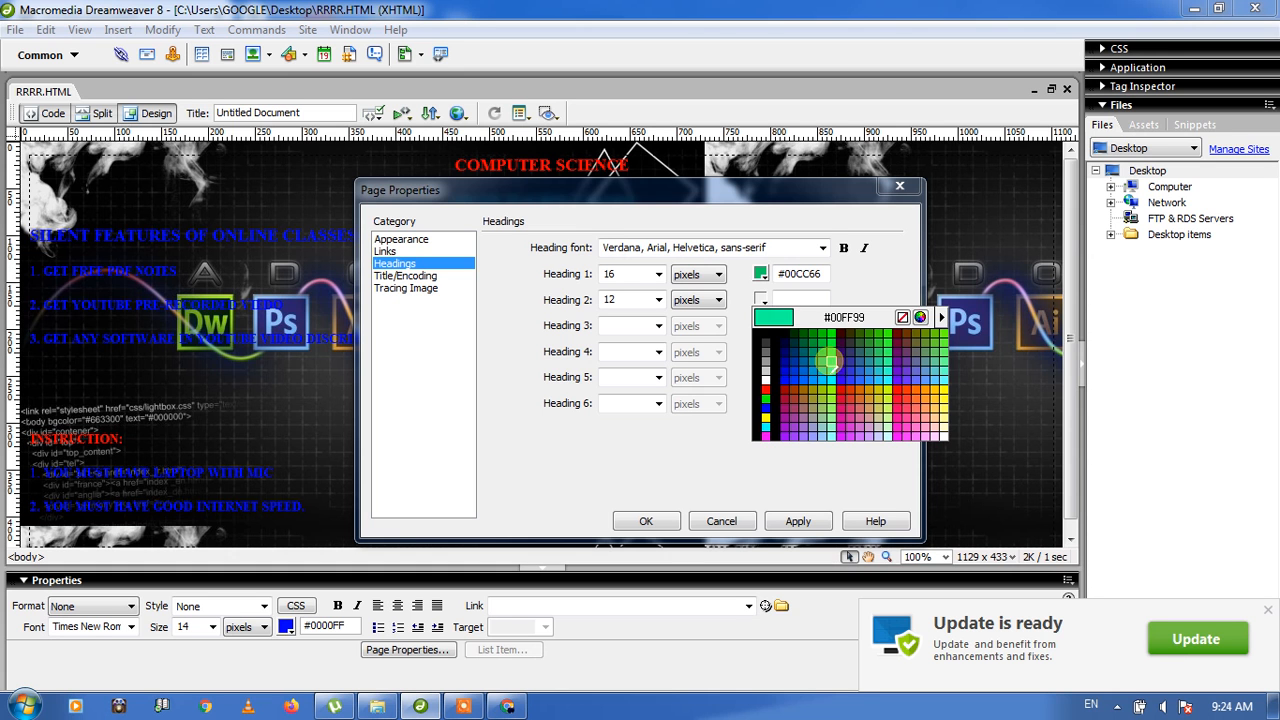
{"action": "left_click", "coordinate": [842, 362]}
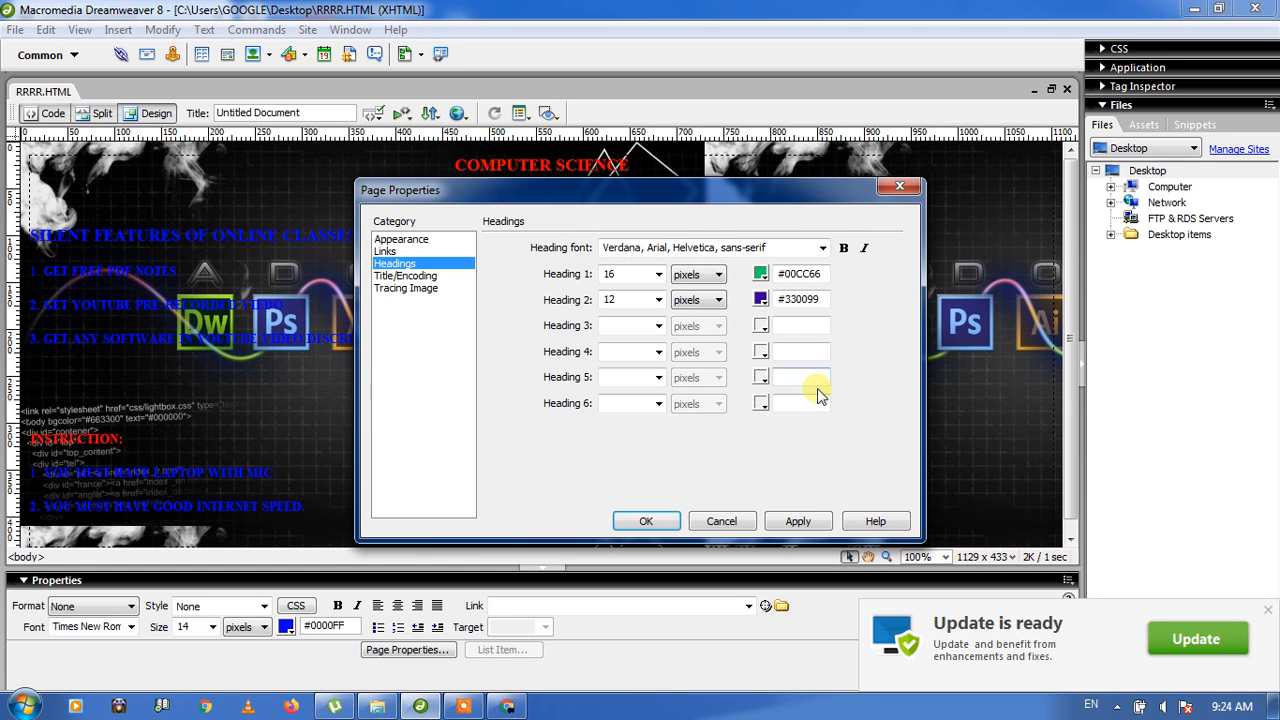
{"action": "left_click", "coordinate": [799, 523]}
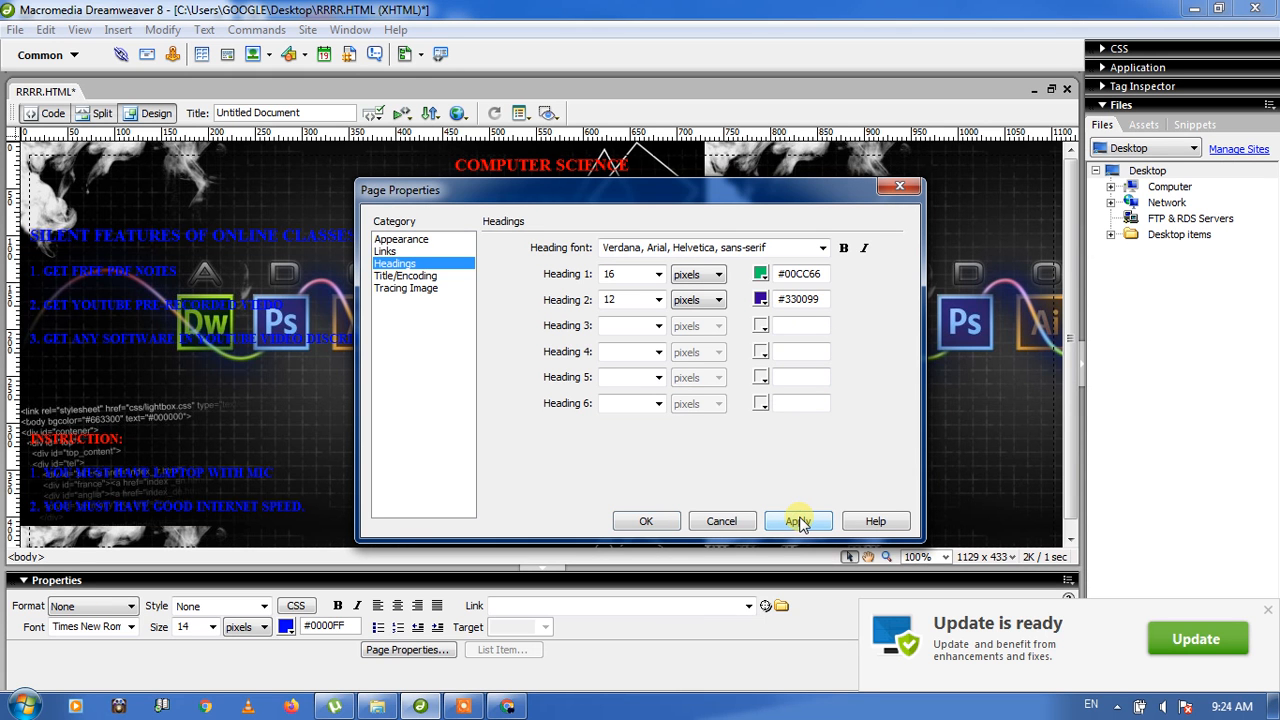
Step: Close the heading settings, and change the document title to "my study iq" in the page properties
{"action": "left_click", "coordinate": [673, 524]}
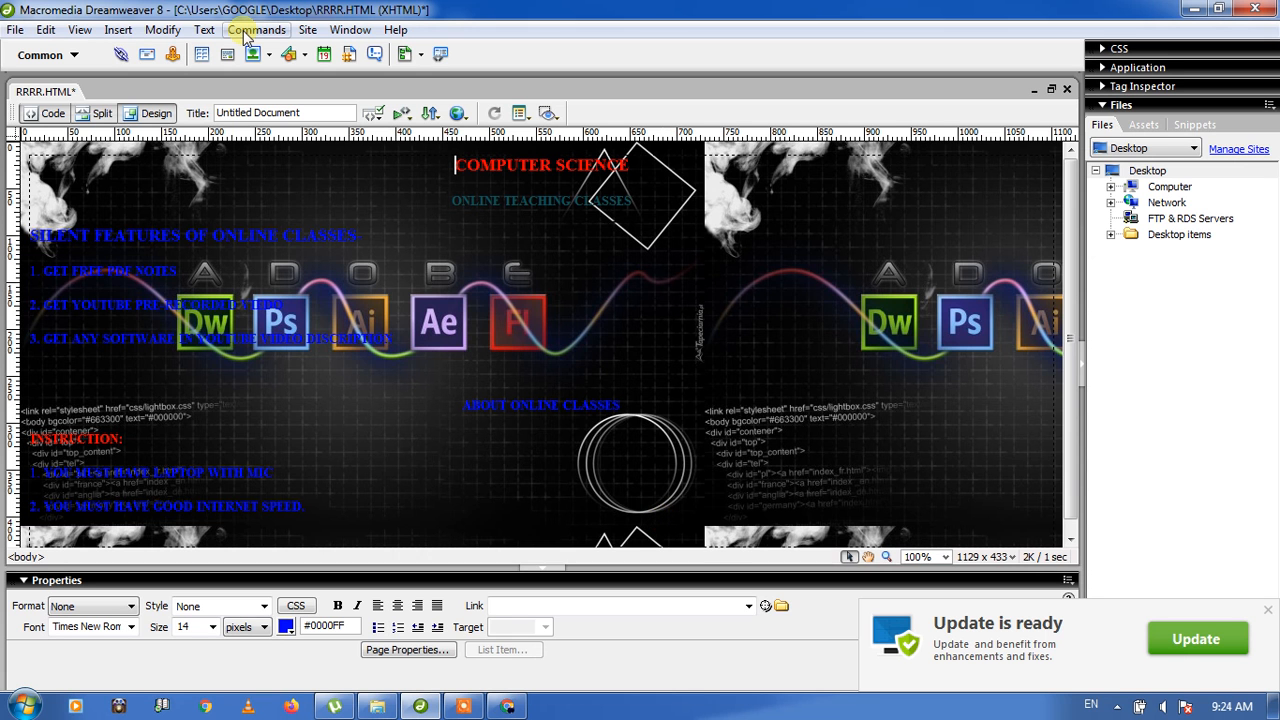
{"action": "left_click", "coordinate": [165, 30]}
{"action": "left_click", "coordinate": [187, 50]}
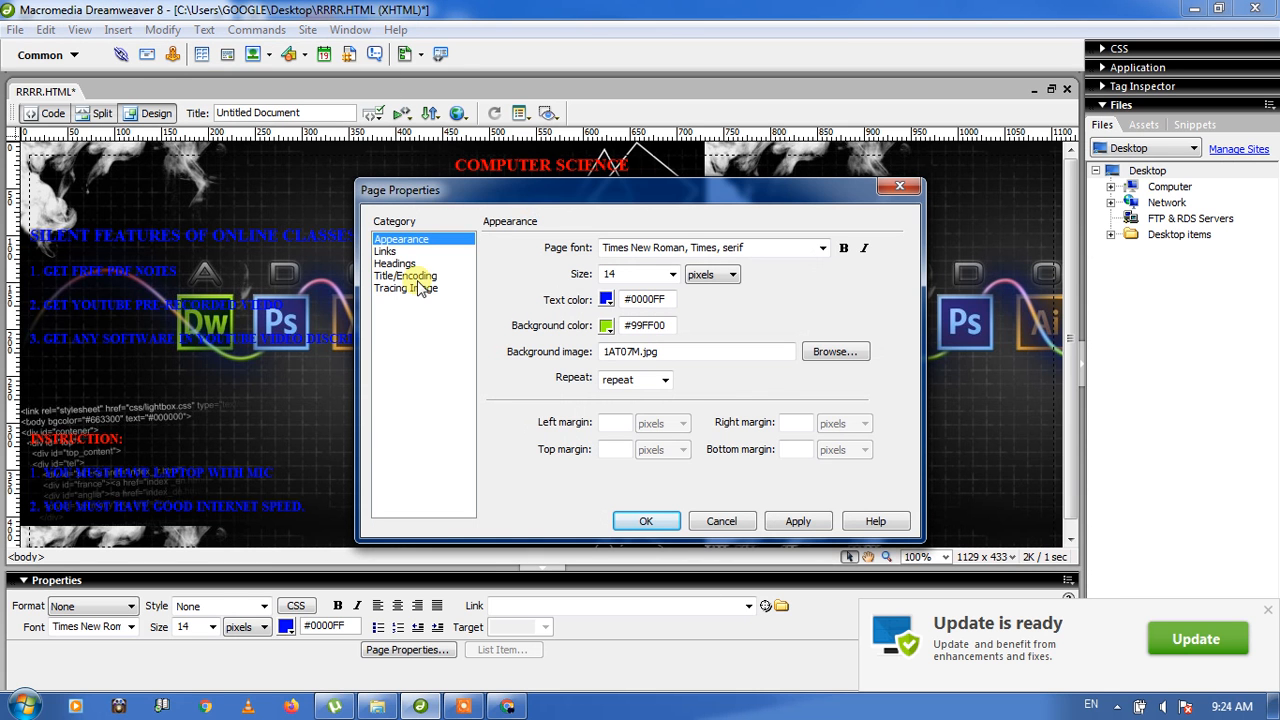
{"action": "left_click", "coordinate": [410, 276]}
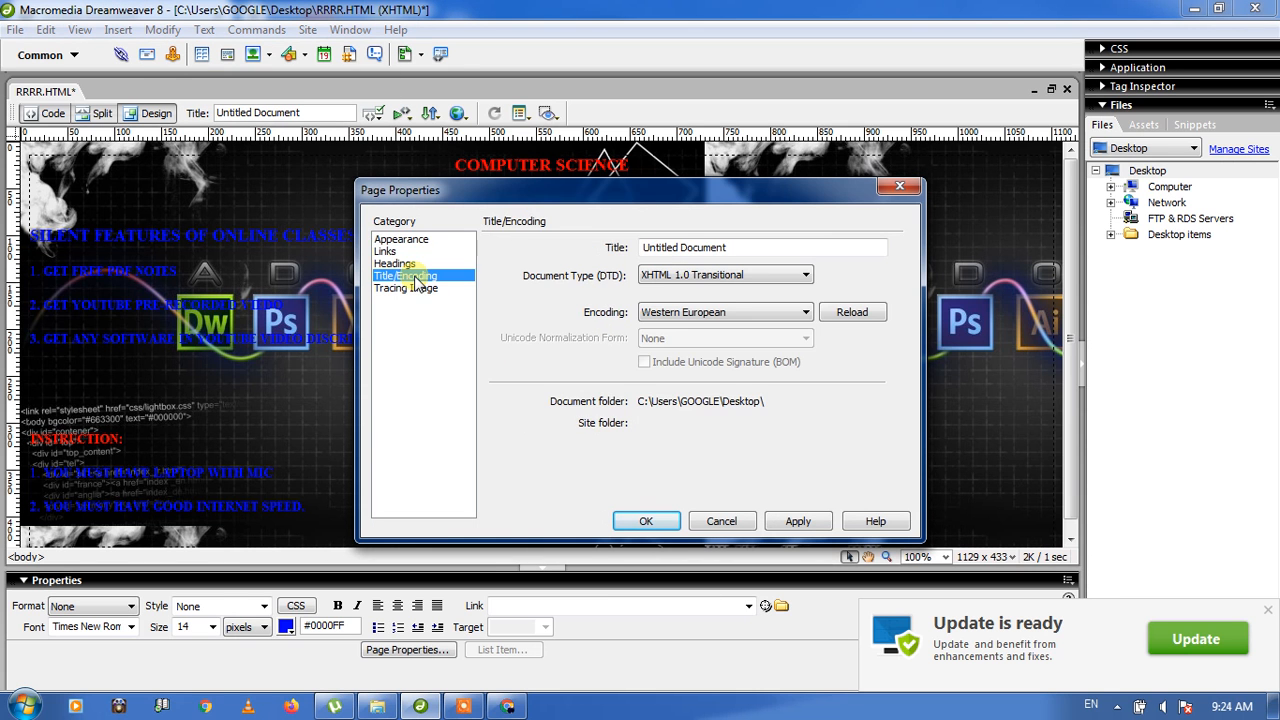
{"action": "left_click", "coordinate": [728, 247]}
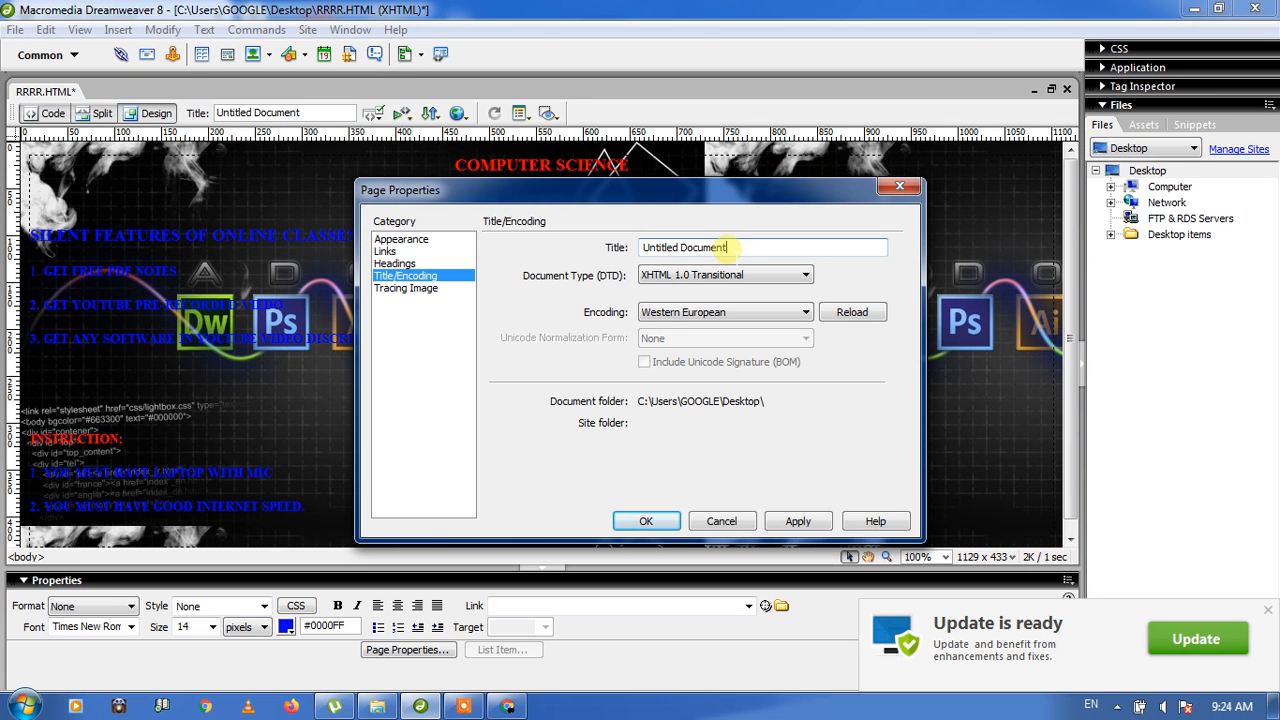
{"action": "key", "text": "BackSpace"}
{"action": "key", "text": "BackSpace"}
{"action": "key", "text": "BackSpace"}
{"action": "key", "text": "BackSpace"}
{"action": "key", "text": "BackSpace"}
{"action": "key", "text": "BackSpace"}
{"action": "key", "text": "BackSpace"}
{"action": "key", "text": "BackSpace"}
{"action": "key", "text": "BackSpace"}
{"action": "key", "text": "BackSpace"}
{"action": "key", "text": "BackSpace"}
{"action": "key", "text": "BackSpace"}
{"action": "key", "text": "BackSpace"}
{"action": "key", "text": "BackSpace"}
{"action": "key", "text": "BackSpace"}
{"action": "key", "text": "BackSpace"}
{"action": "key", "text": "BackSpace"}
{"action": "type", "text": "my study iq"}
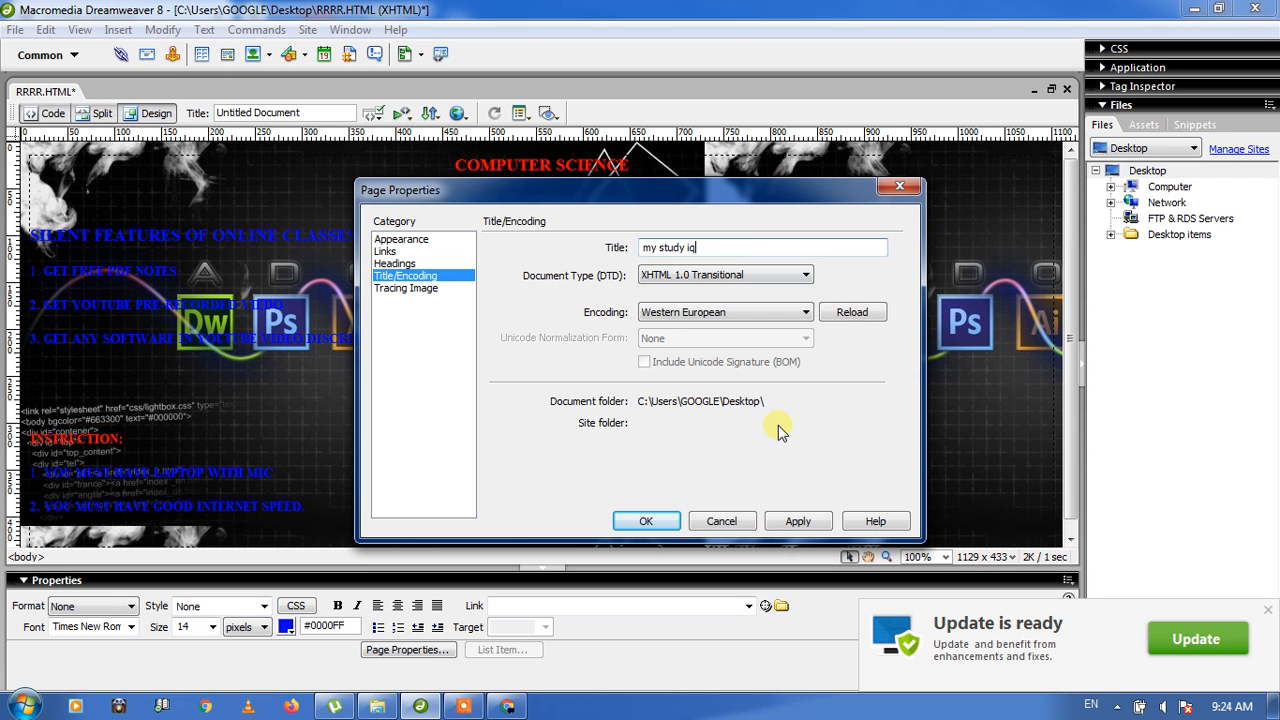
{"action": "left_click", "coordinate": [800, 522]}
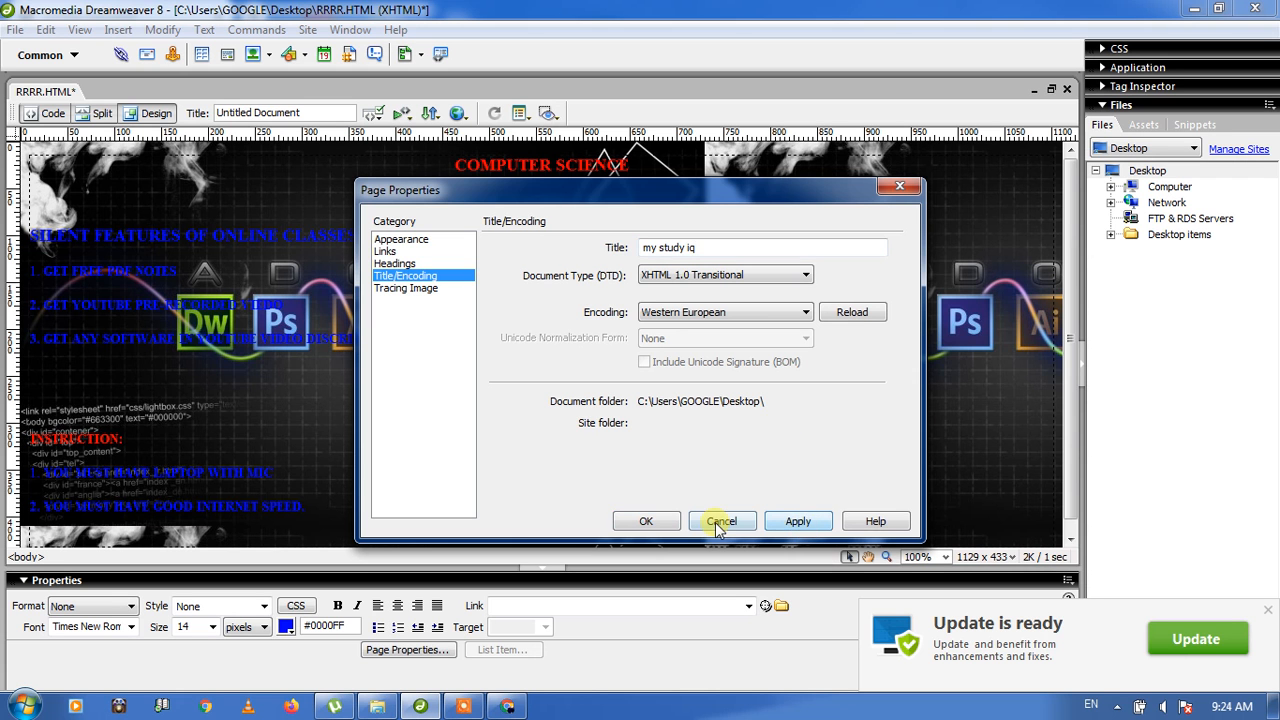
{"action": "left_click", "coordinate": [715, 522]}
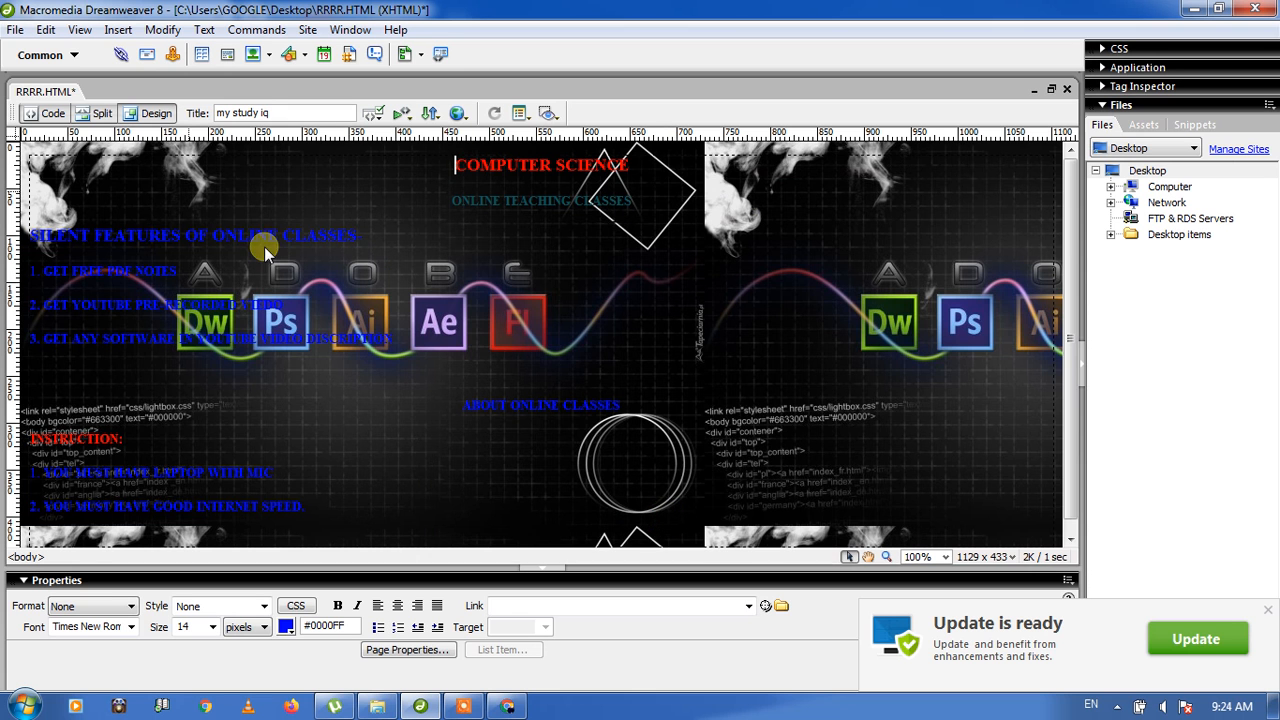
Step: Save the page, reload it in Chrome to check the title, and return to Dreamweaver
{"action": "left_click", "coordinate": [15, 30]}
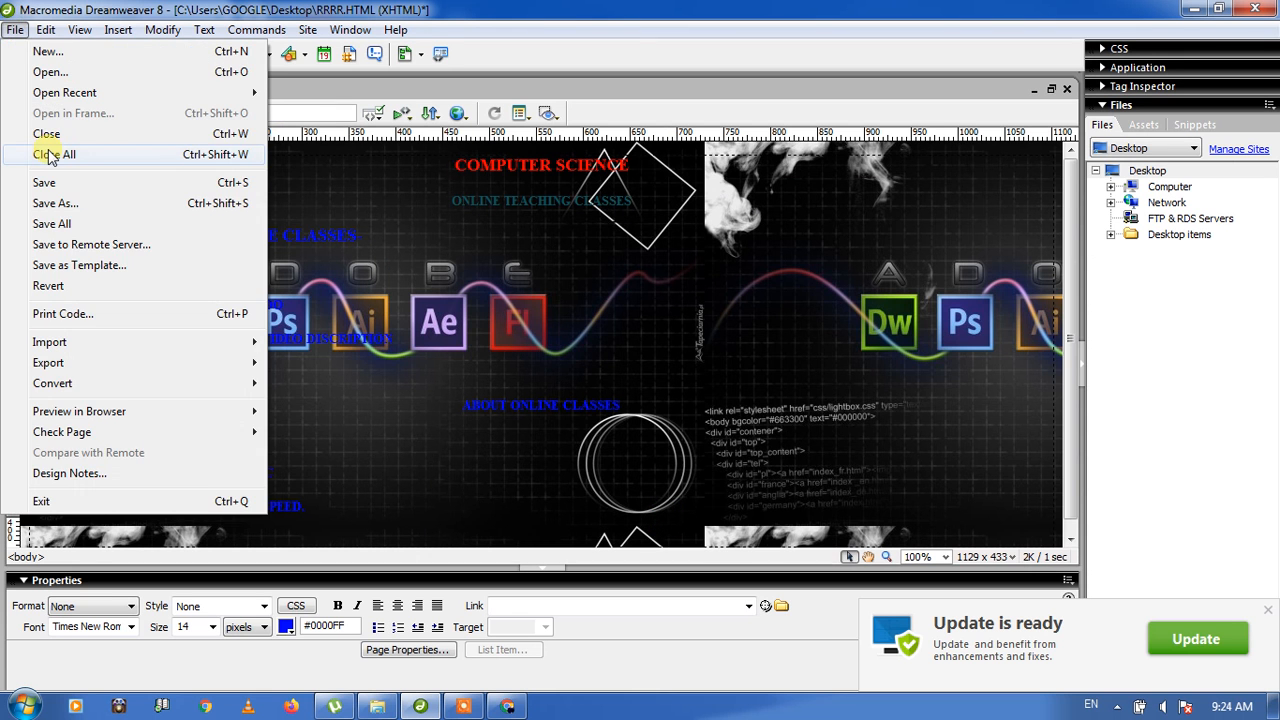
{"action": "left_click", "coordinate": [45, 182]}
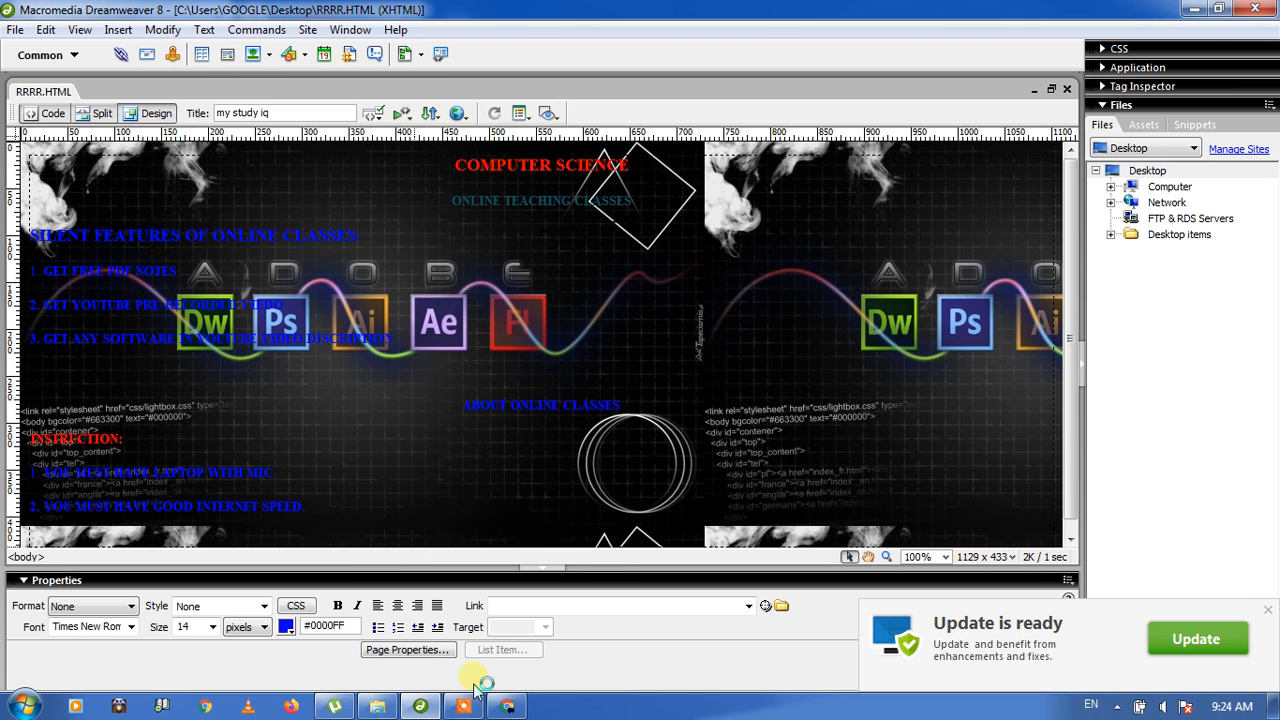
{"action": "left_click", "coordinate": [507, 706]}
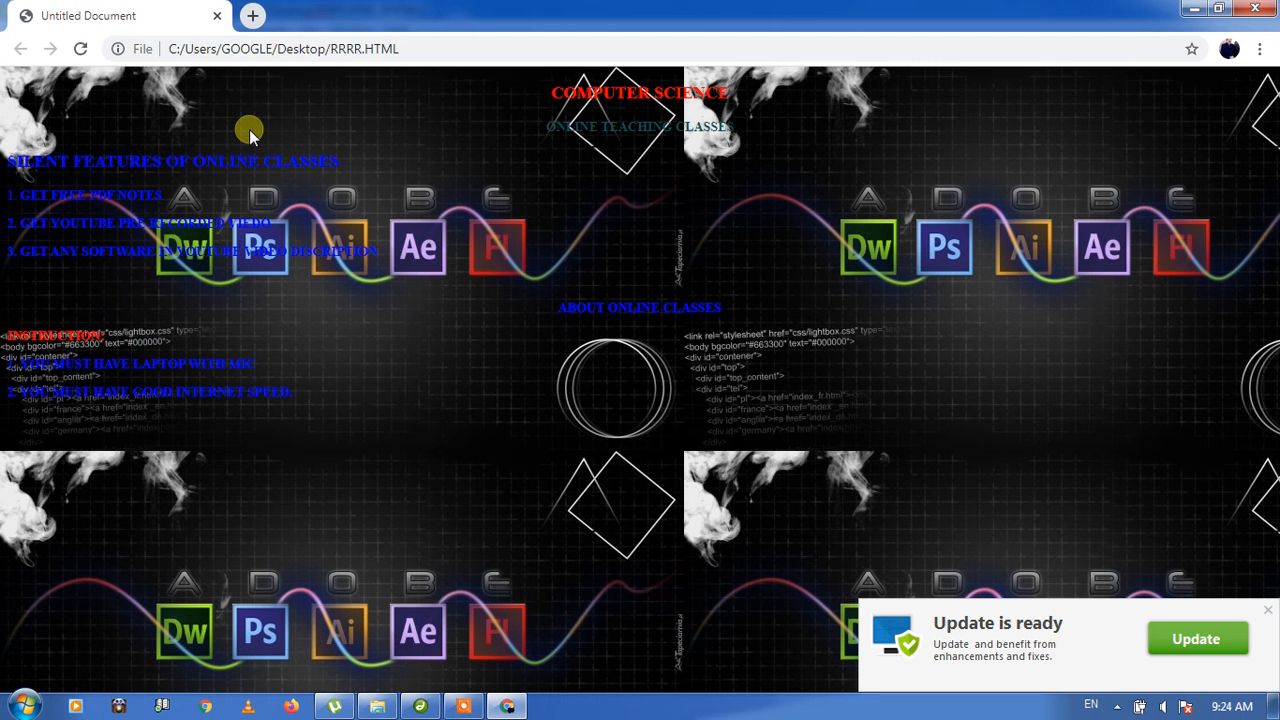
{"action": "left_click", "coordinate": [80, 48]}
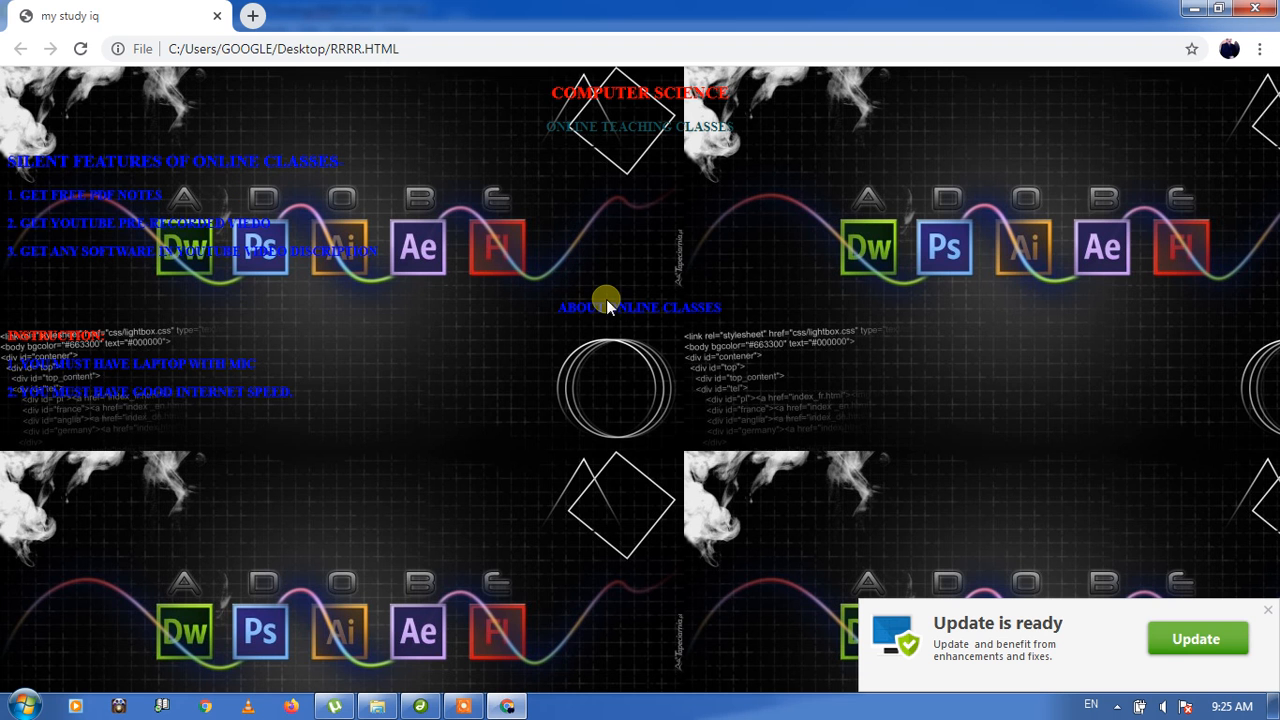
{"action": "left_click", "coordinate": [418, 707]}
Step: Format the "ABOUT ONLINE CLASSES" line as Heading 1
{"action": "left_click", "coordinate": [530, 405]}
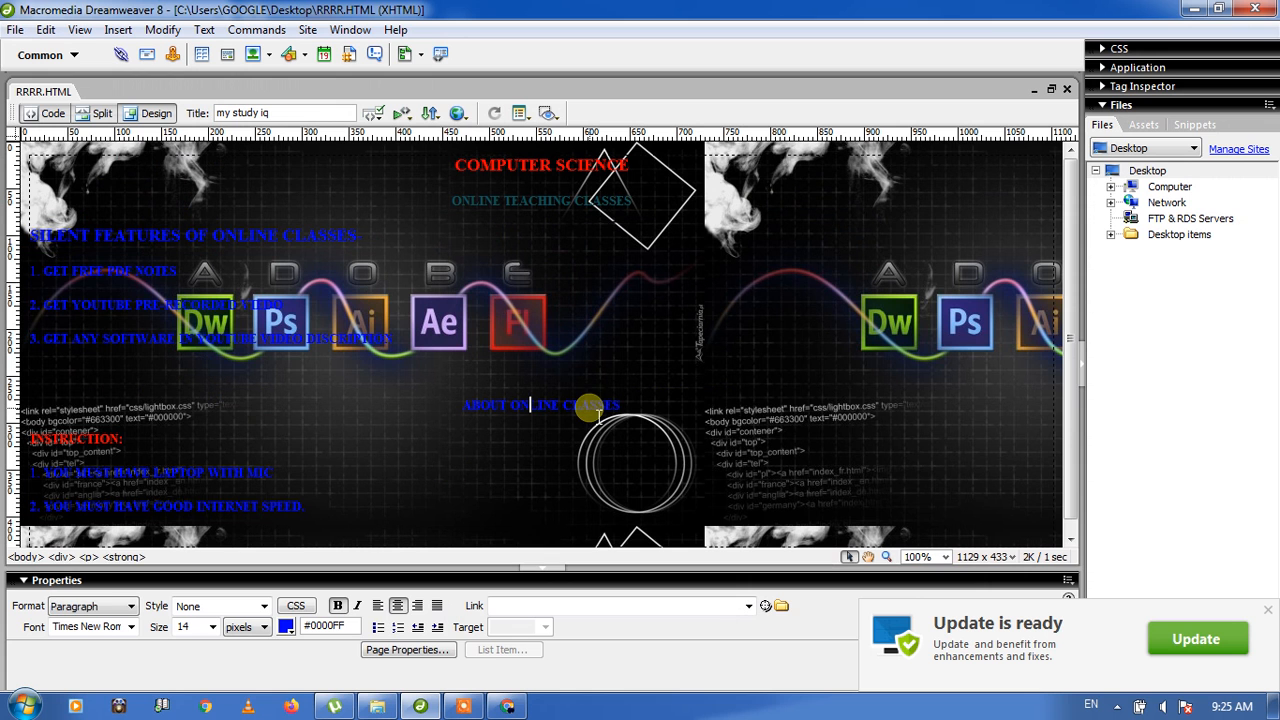
{"action": "left_click", "coordinate": [620, 405]}
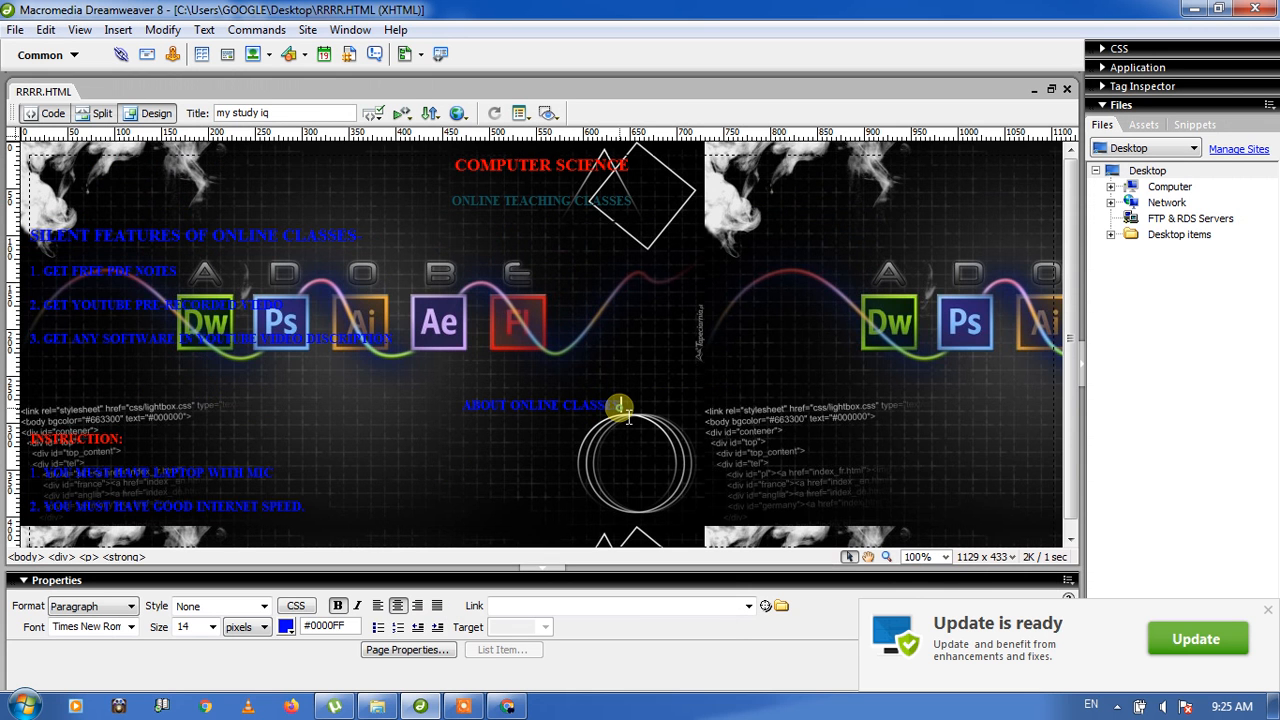
{"action": "left_click_drag", "start_coordinate": [620, 405], "coordinate": [465, 410]}
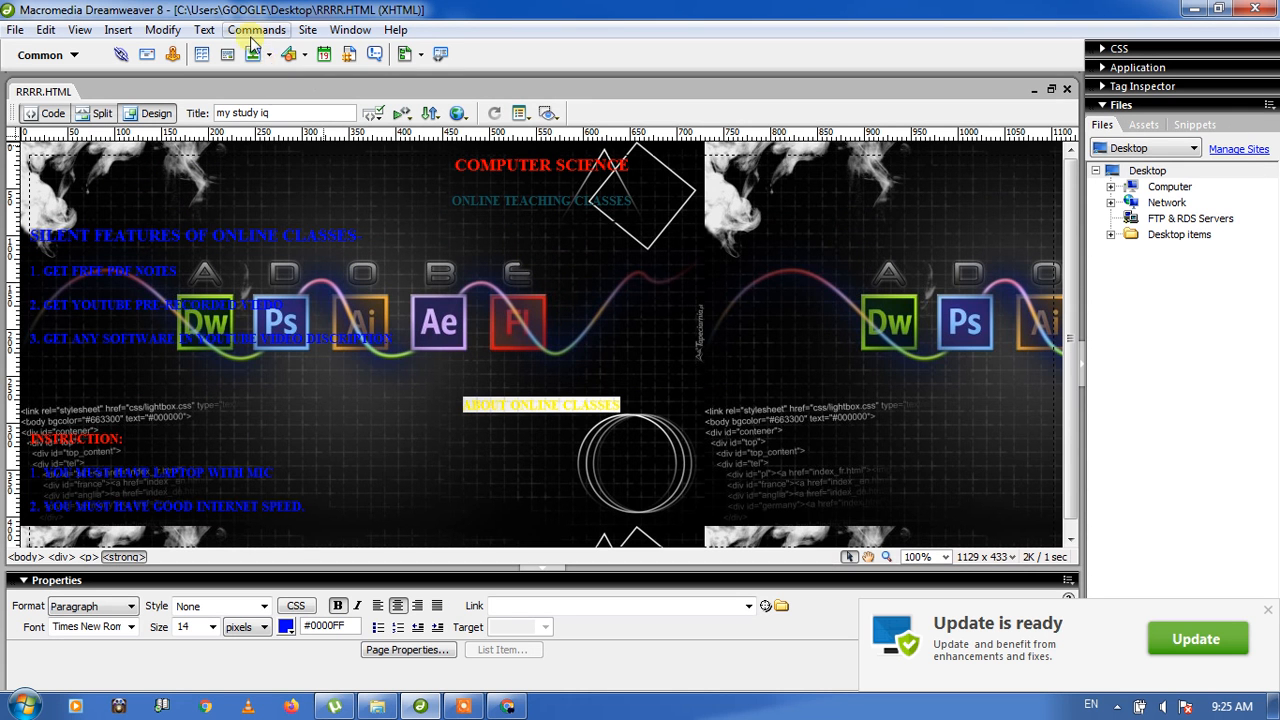
{"action": "left_click", "coordinate": [208, 31]}
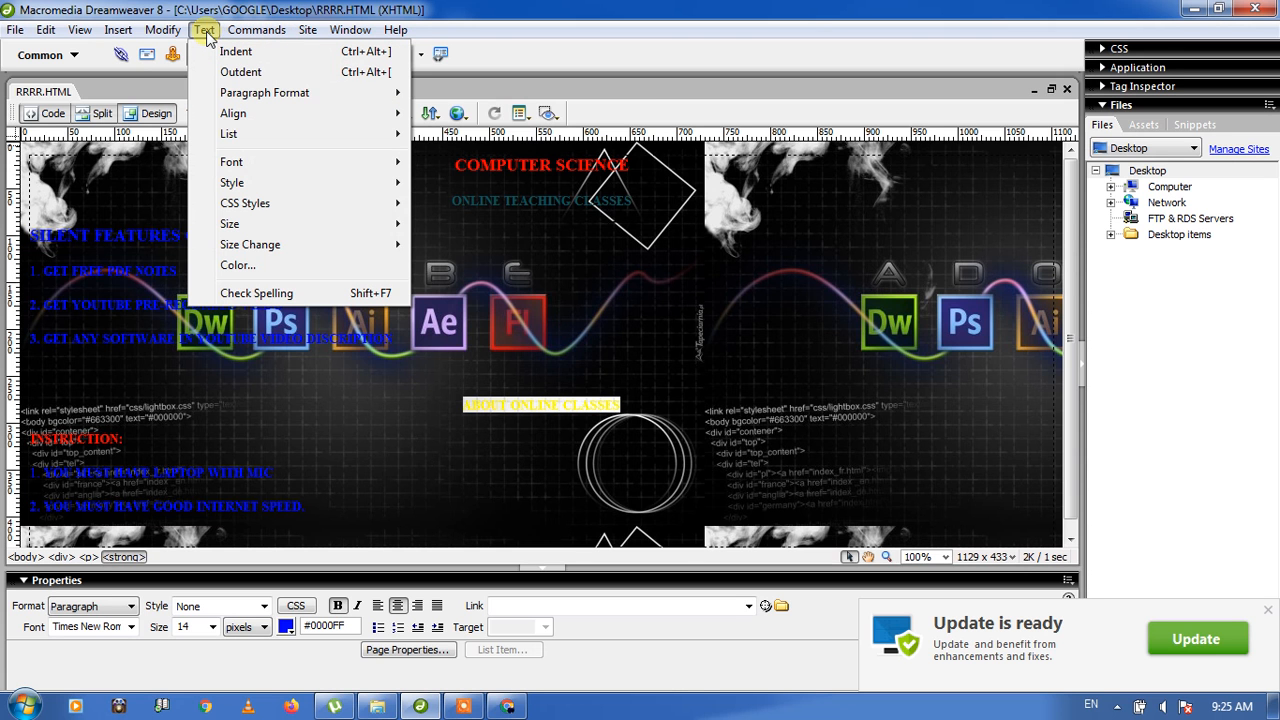
{"action": "mouse_move", "coordinate": [278, 98]}
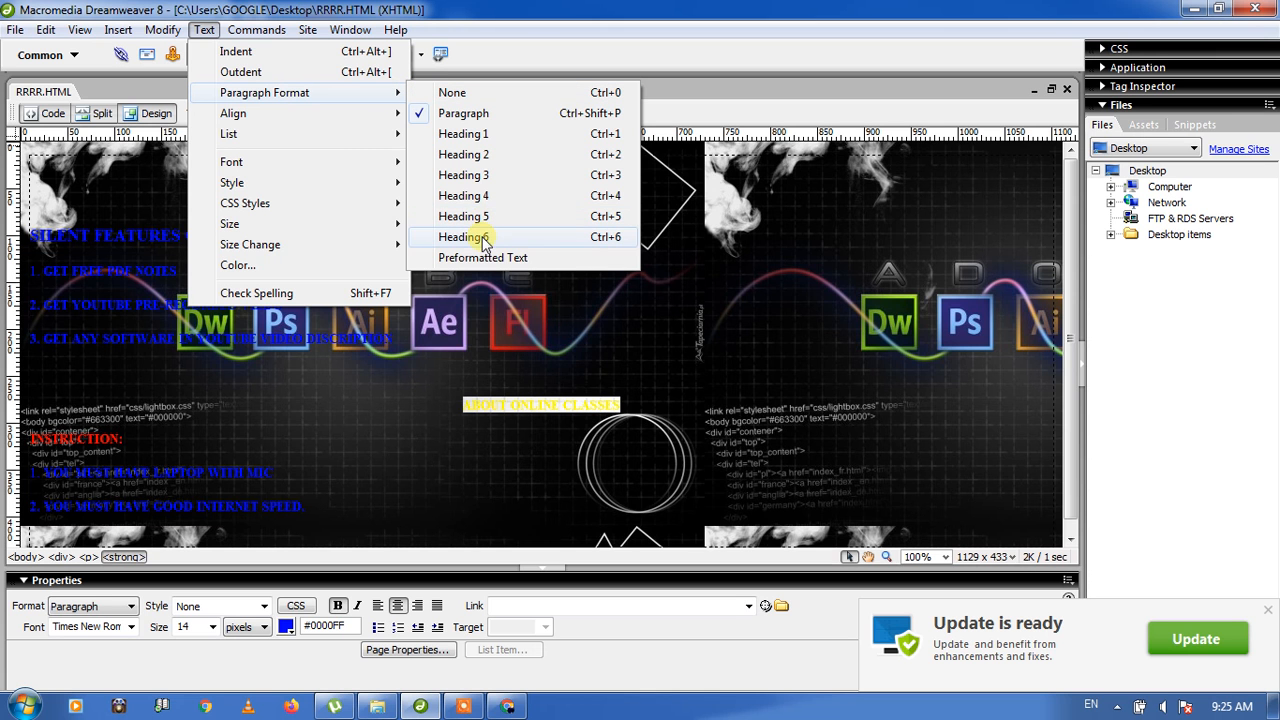
{"action": "left_click", "coordinate": [478, 134]}
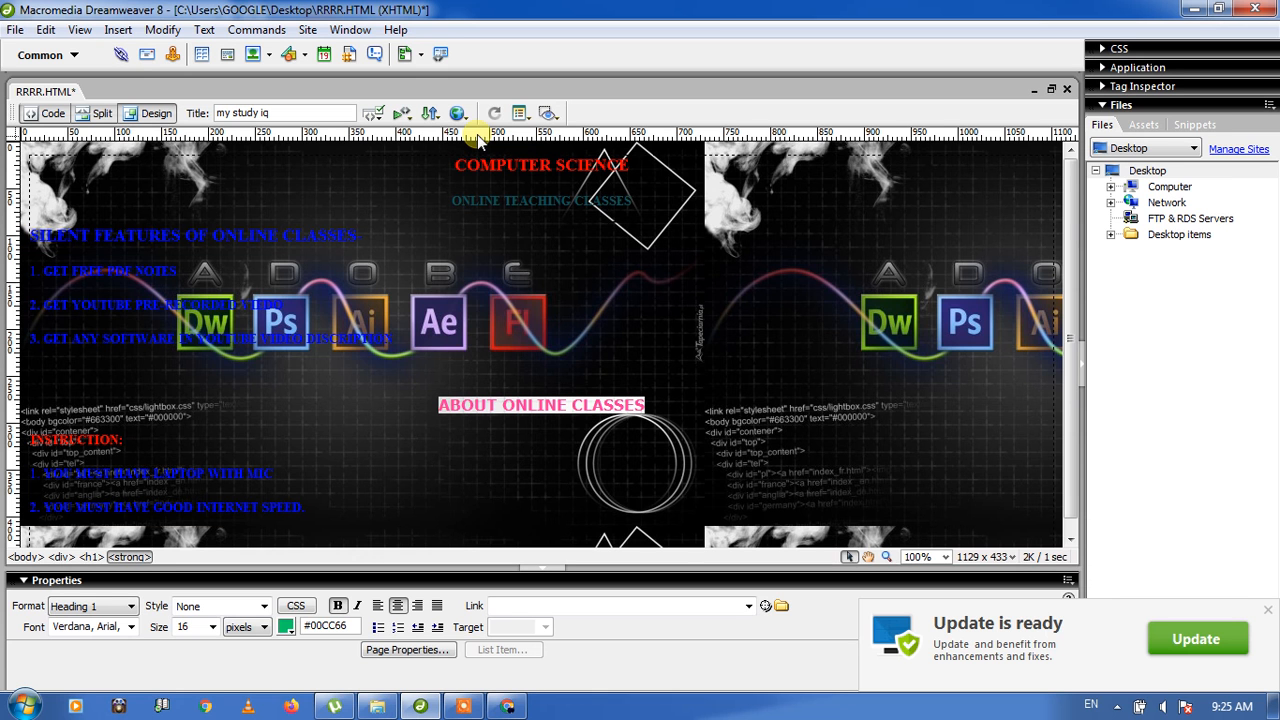
{"action": "left_click", "coordinate": [598, 410]}
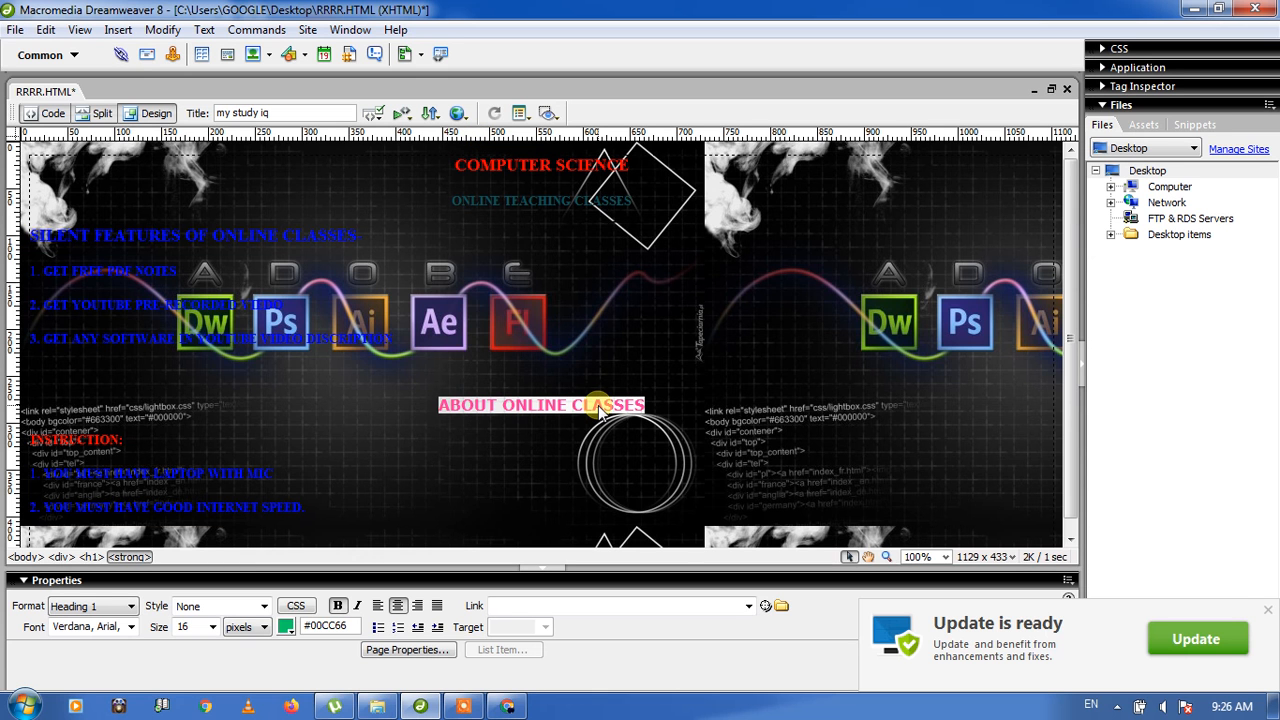
{"action": "left_click", "coordinate": [480, 395]}
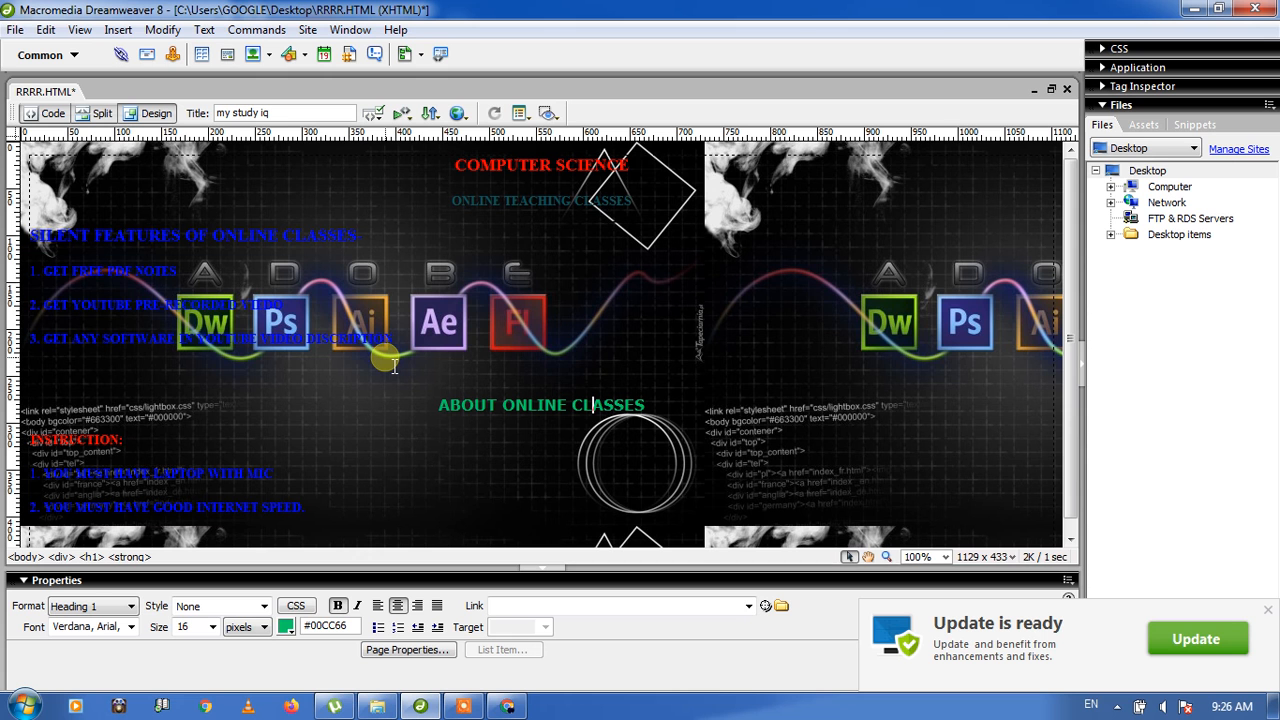
Step: Format the "SILENT FEATURES OF ONLINE CLASSES" line as Heading 2
{"action": "left_click", "coordinate": [364, 238]}
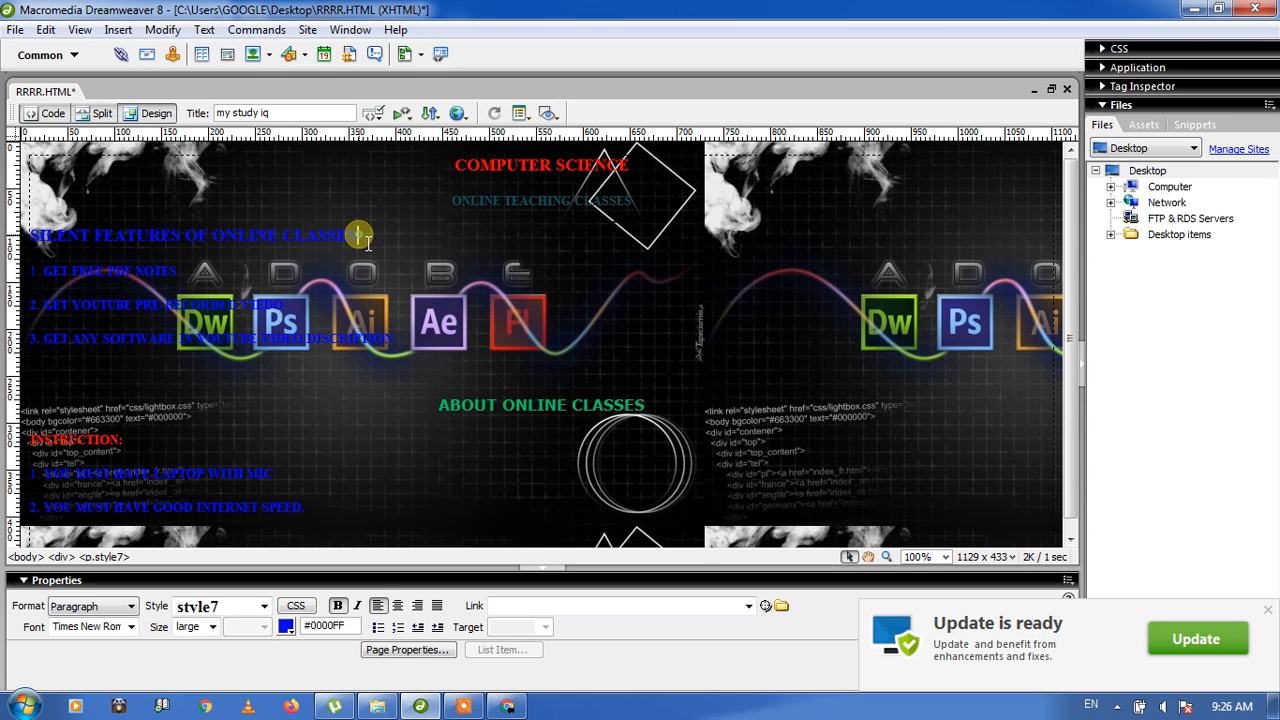
{"action": "left_click_drag", "start_coordinate": [358, 238], "coordinate": [35, 245]}
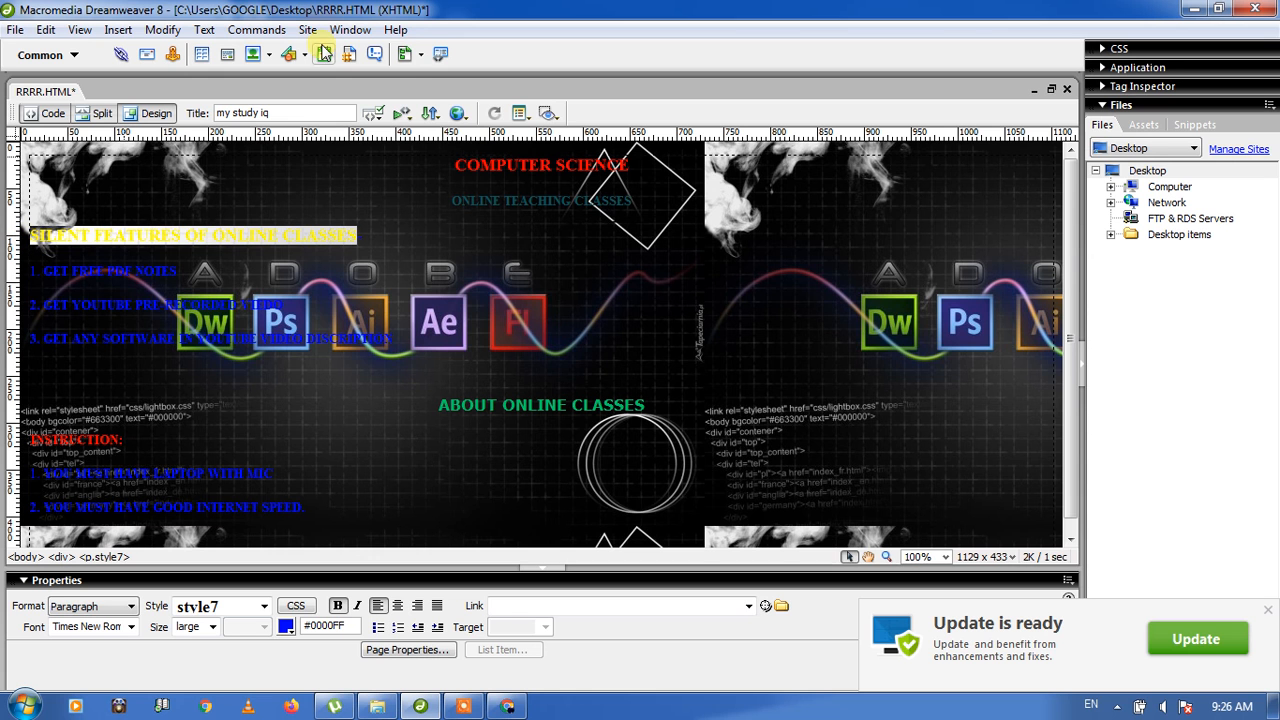
{"action": "left_click", "coordinate": [205, 31]}
{"action": "mouse_move", "coordinate": [278, 133]}
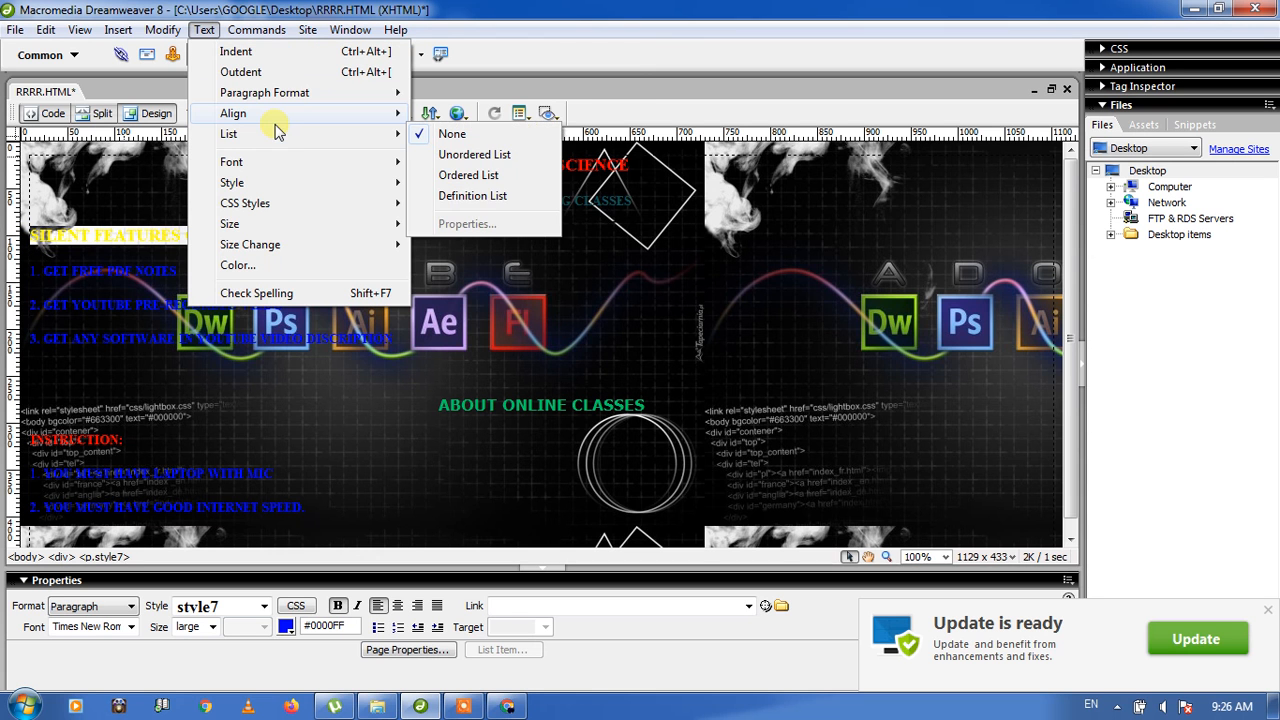
{"action": "left_click", "coordinate": [452, 156]}
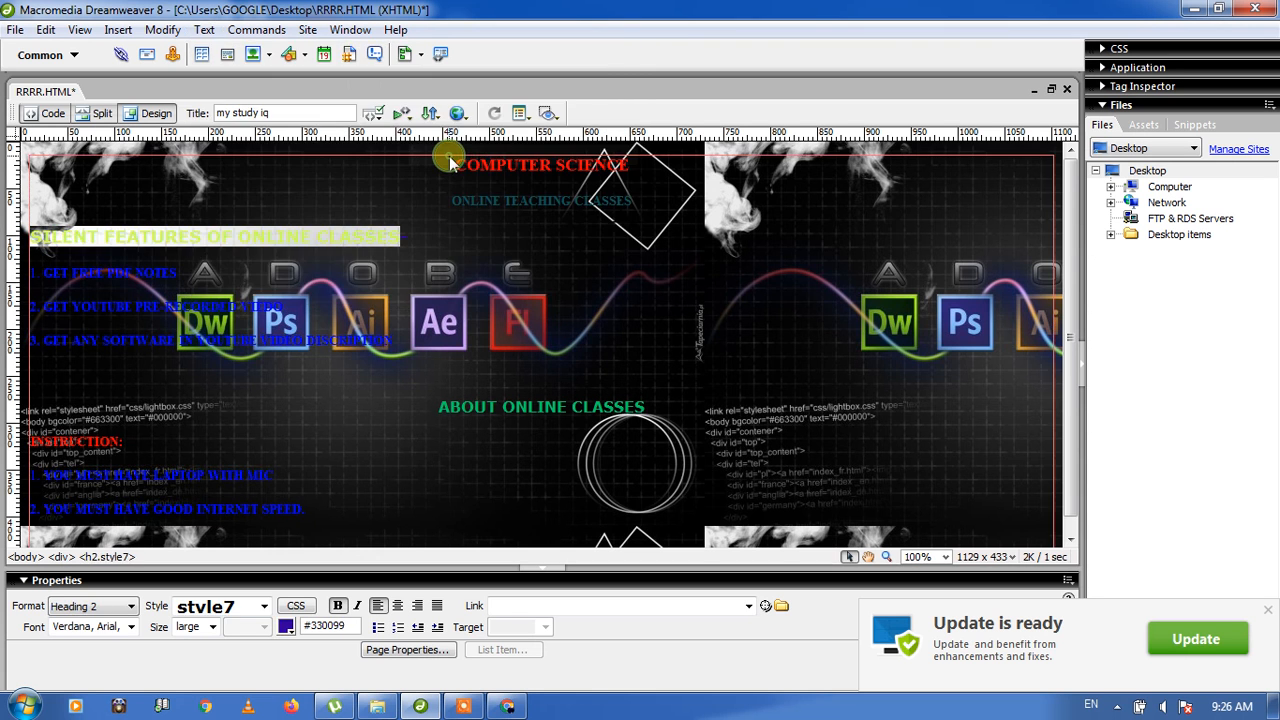
{"action": "left_click", "coordinate": [358, 242]}
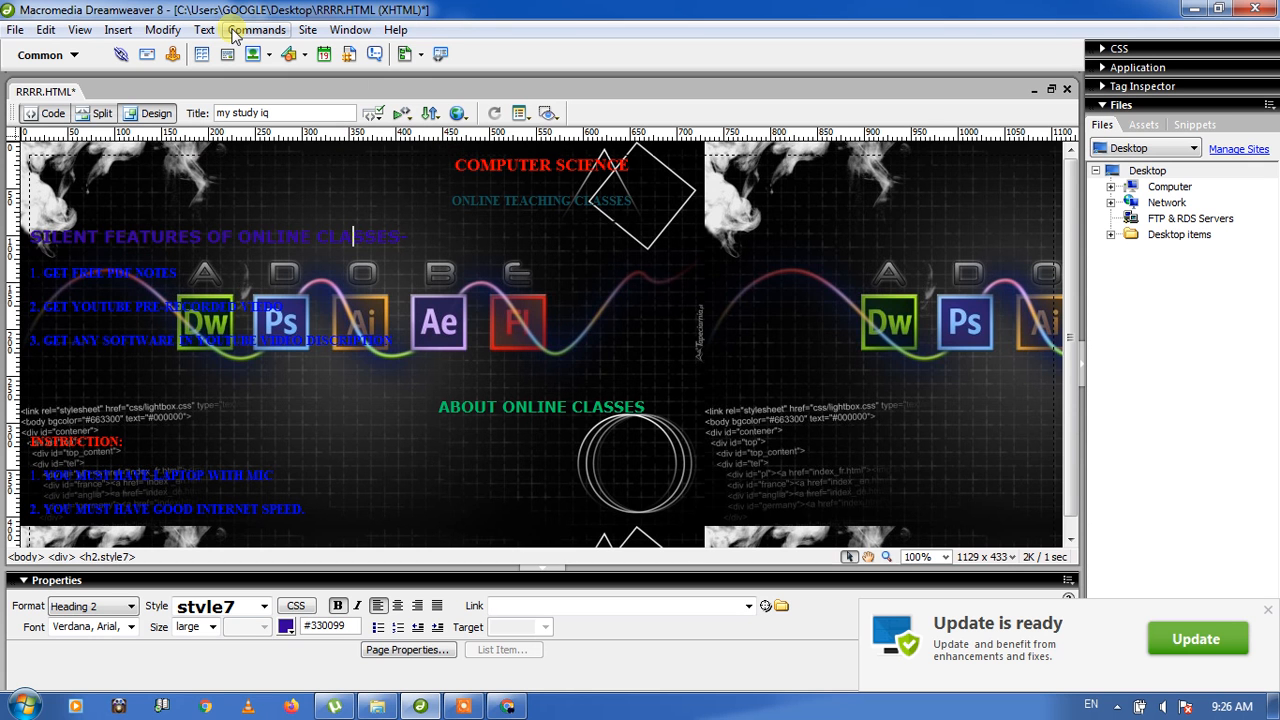
Step: In the page properties for headings, set the Heading 1 size to 24 pixels and the Heading 2 size to 18 pixels
{"action": "left_click", "coordinate": [165, 33]}
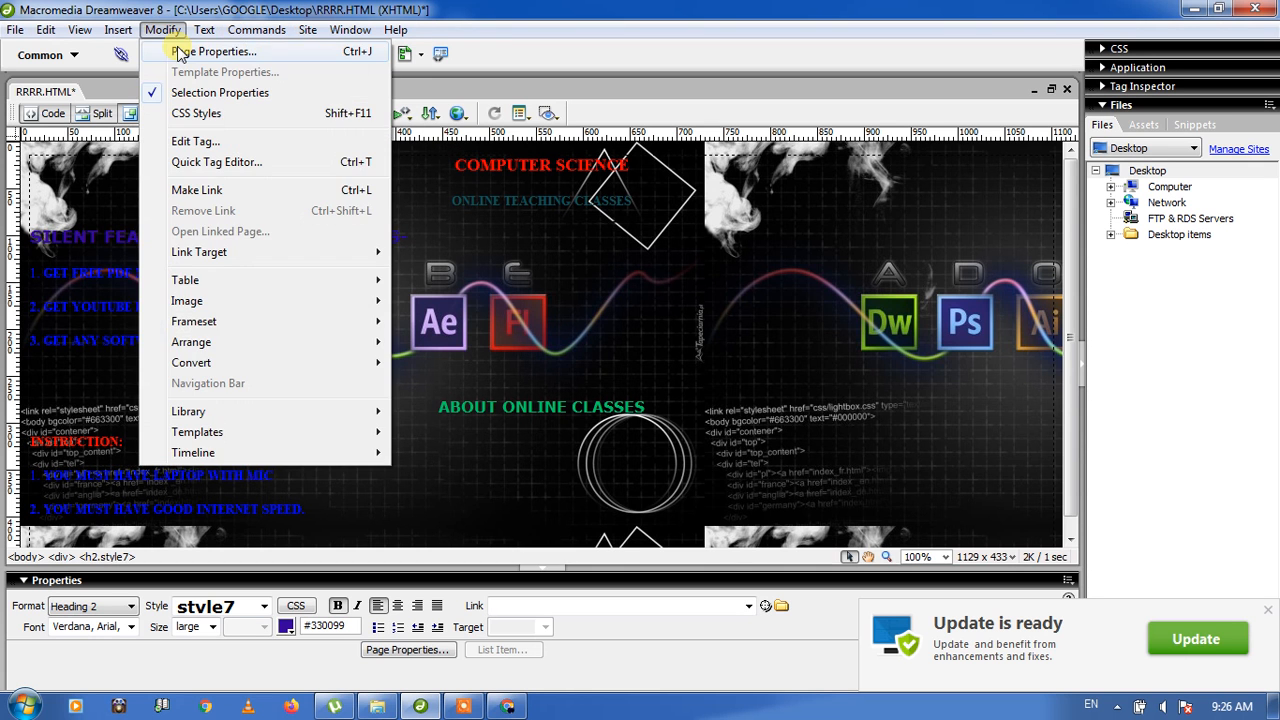
{"action": "left_click", "coordinate": [180, 52]}
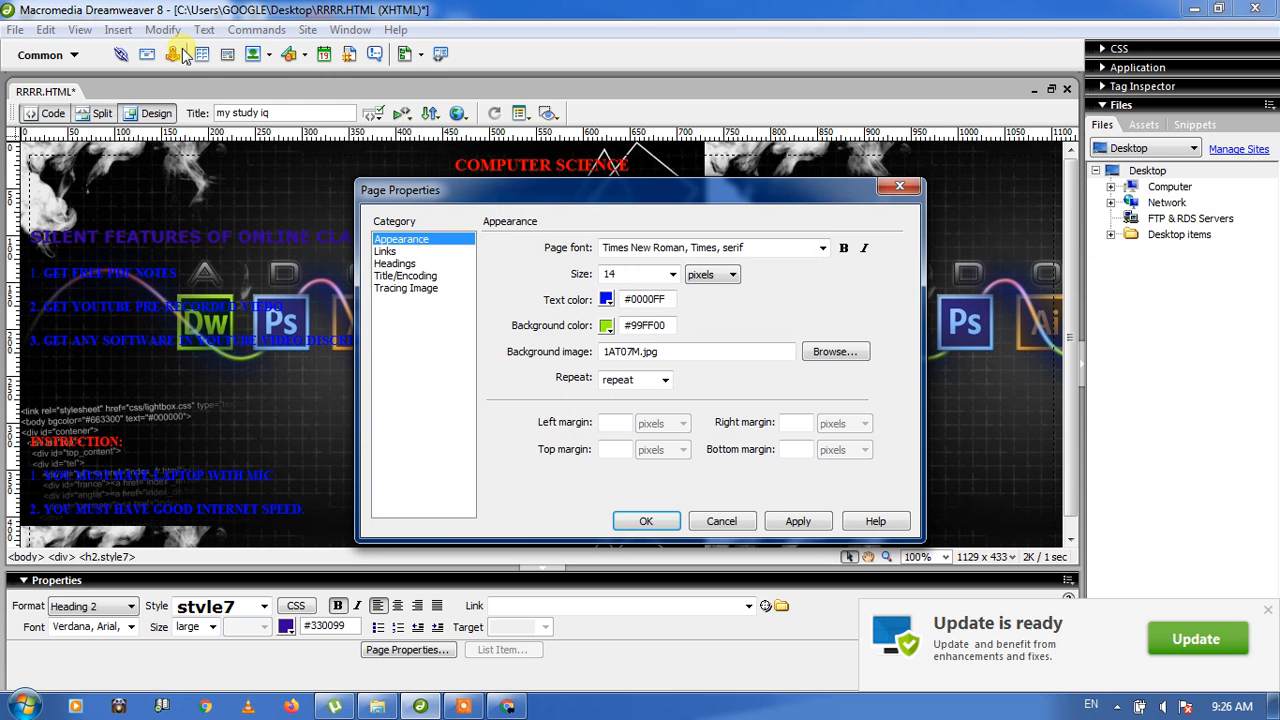
{"action": "left_click", "coordinate": [395, 264]}
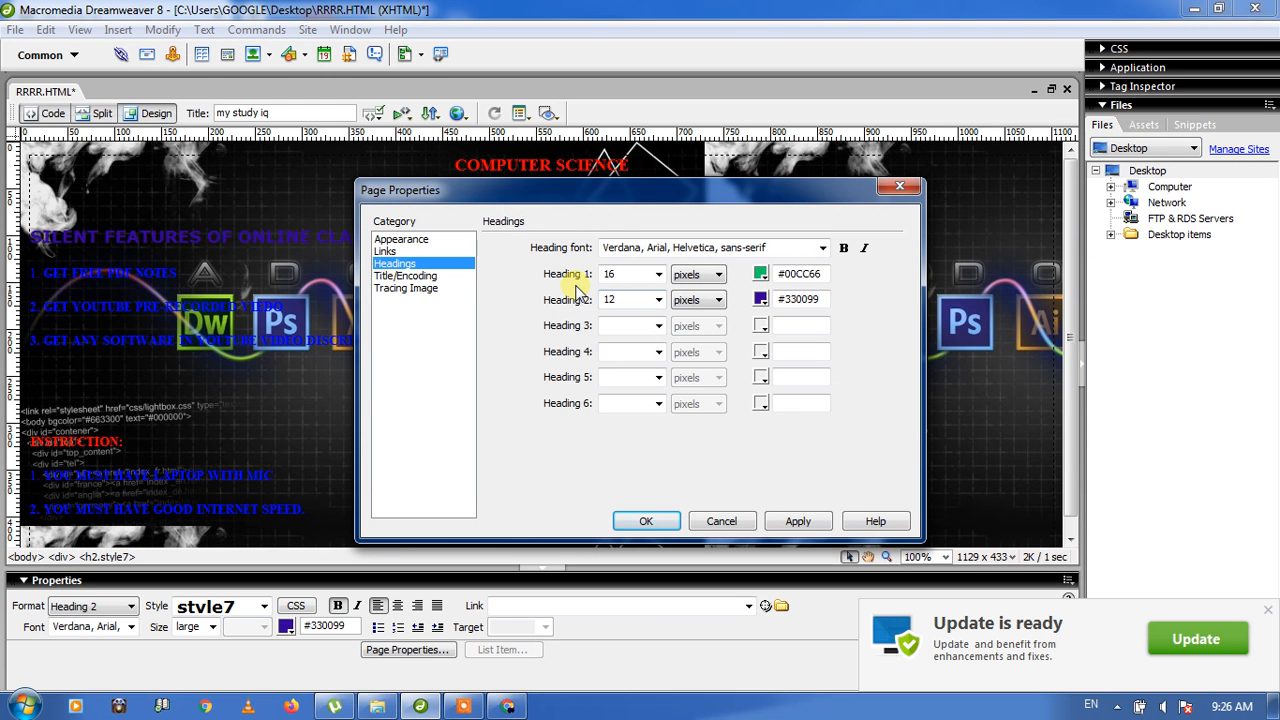
{"action": "left_click", "coordinate": [659, 275]}
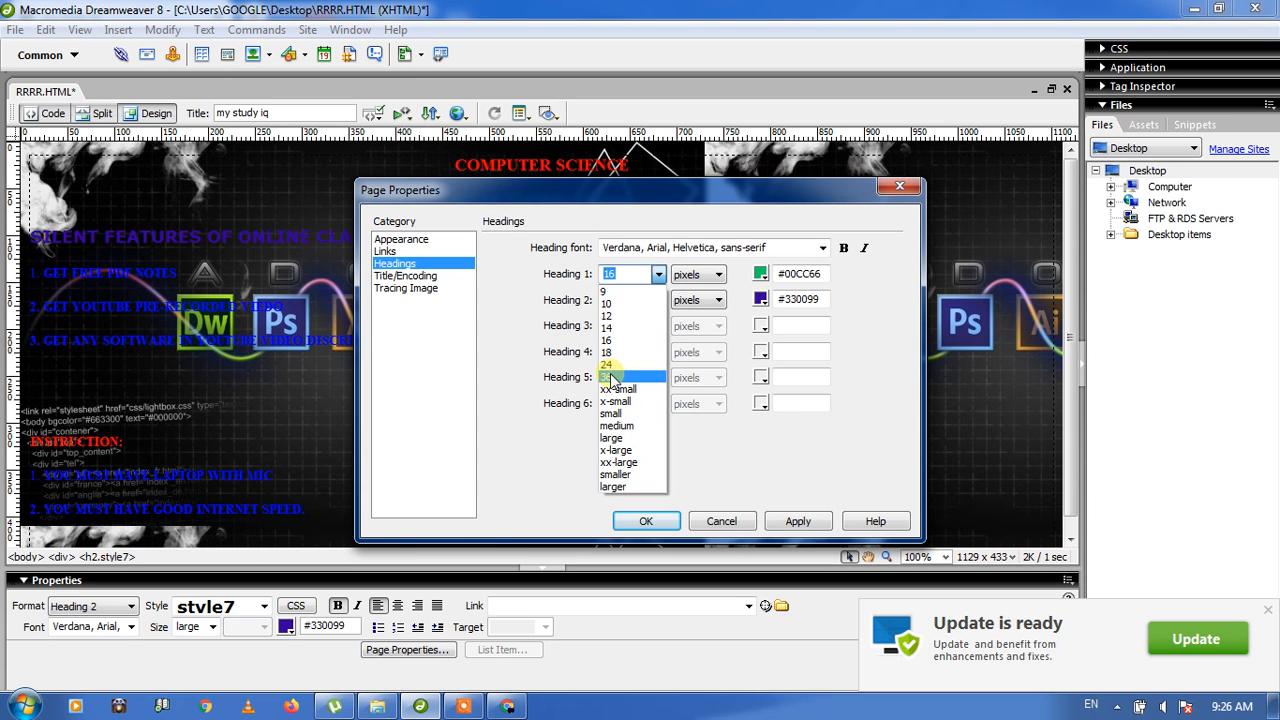
{"action": "left_click", "coordinate": [608, 365]}
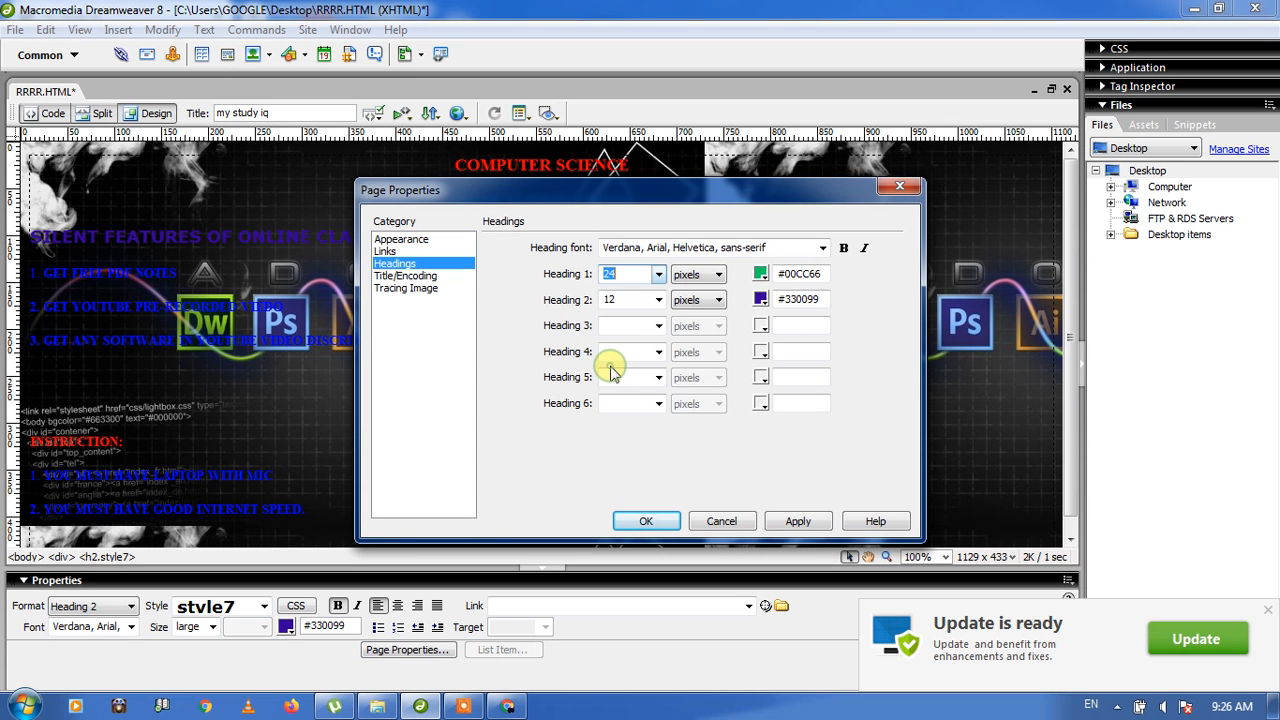
{"action": "left_click", "coordinate": [659, 301]}
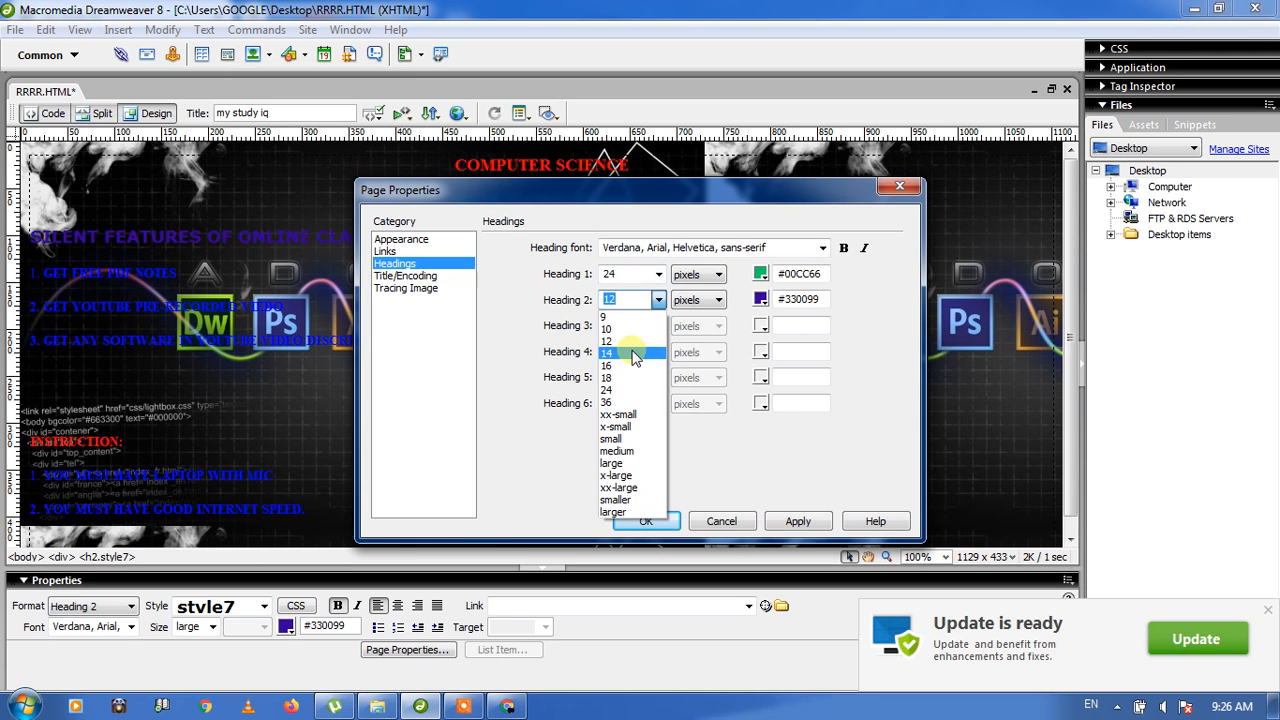
{"action": "left_click", "coordinate": [617, 378]}
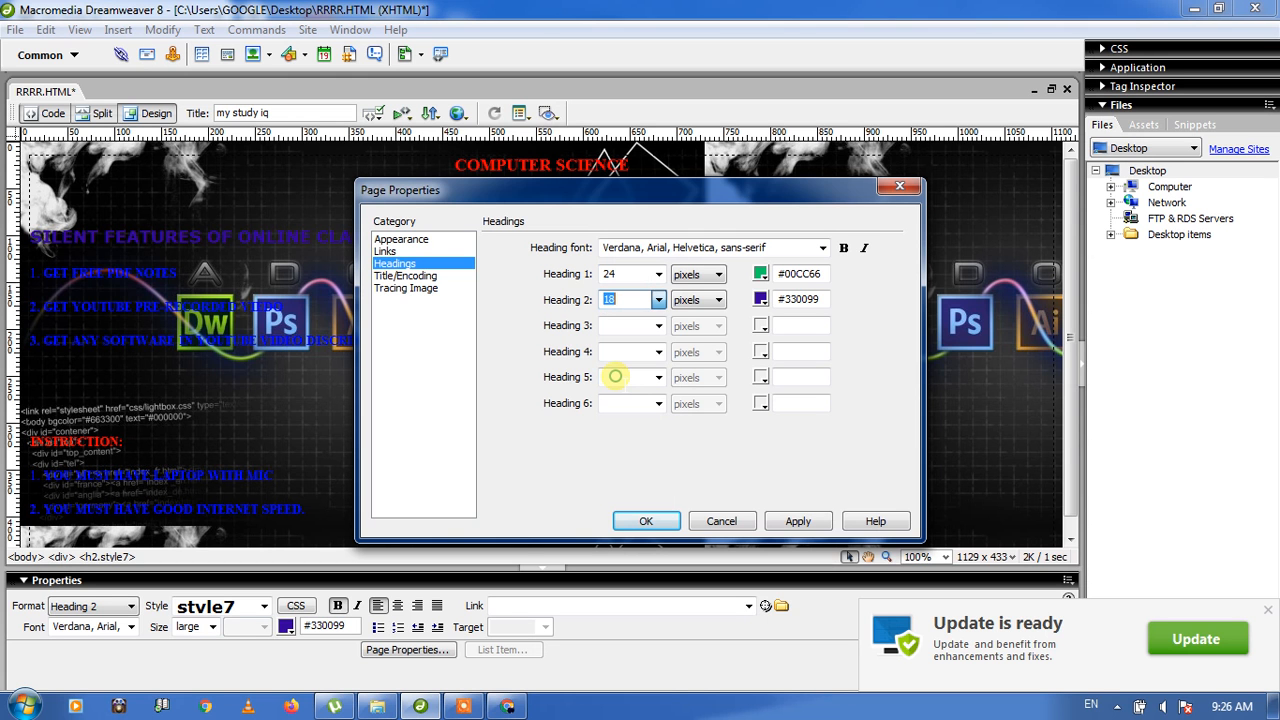
Step: Set the Heading 1 color to #FF0000 and the Heading 2 color to #0000FF
{"action": "left_click", "coordinate": [762, 276]}
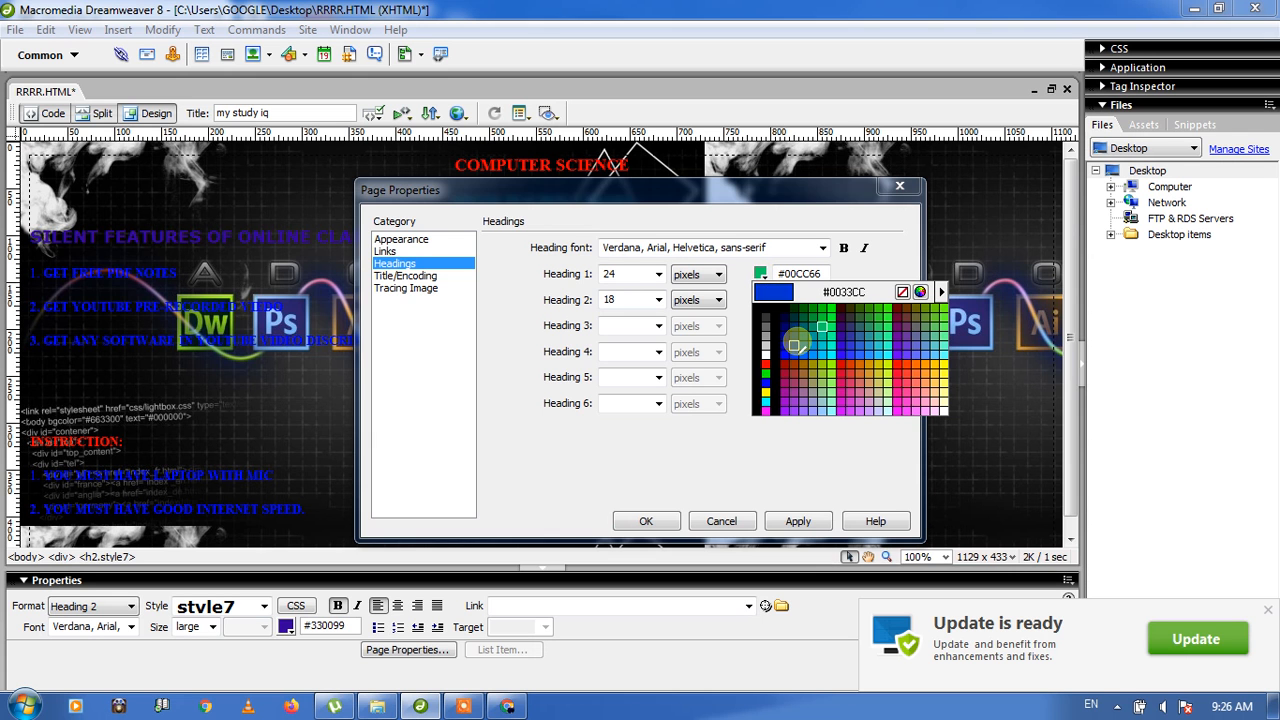
{"action": "left_click", "coordinate": [765, 362]}
{"action": "left_click", "coordinate": [761, 300]}
{"action": "left_click", "coordinate": [765, 307]}
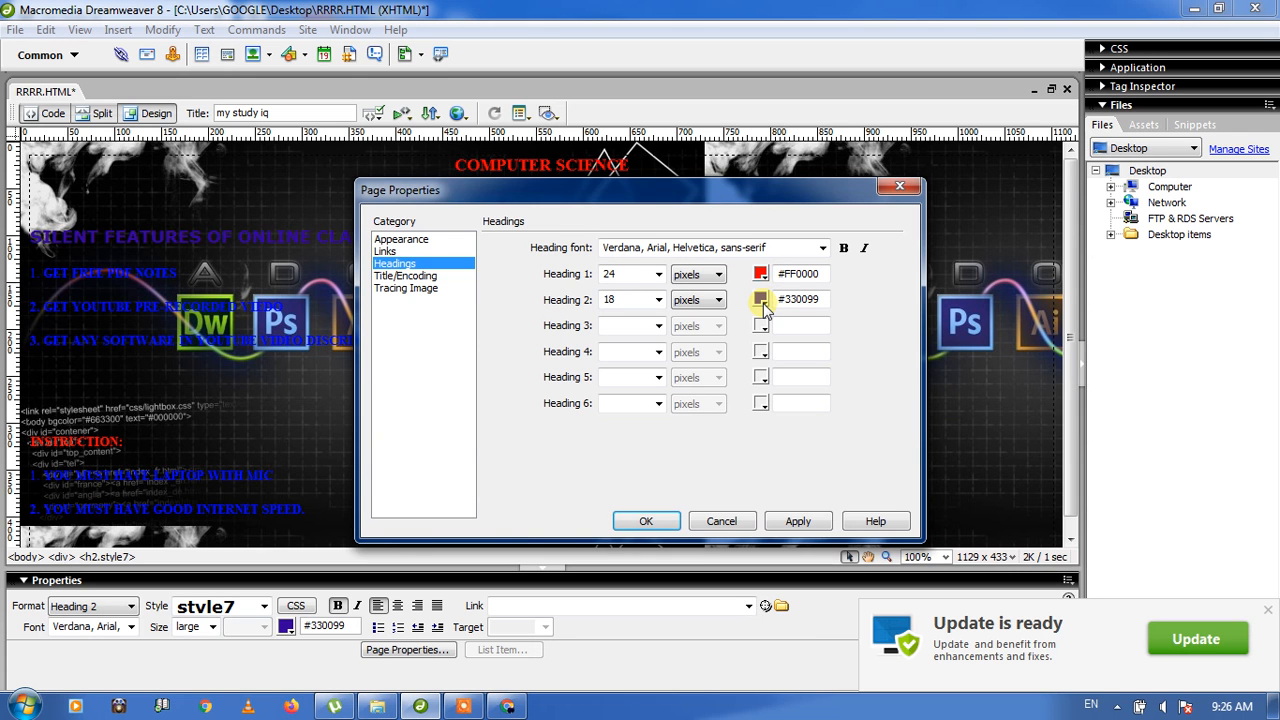
{"action": "left_click", "coordinate": [762, 301]}
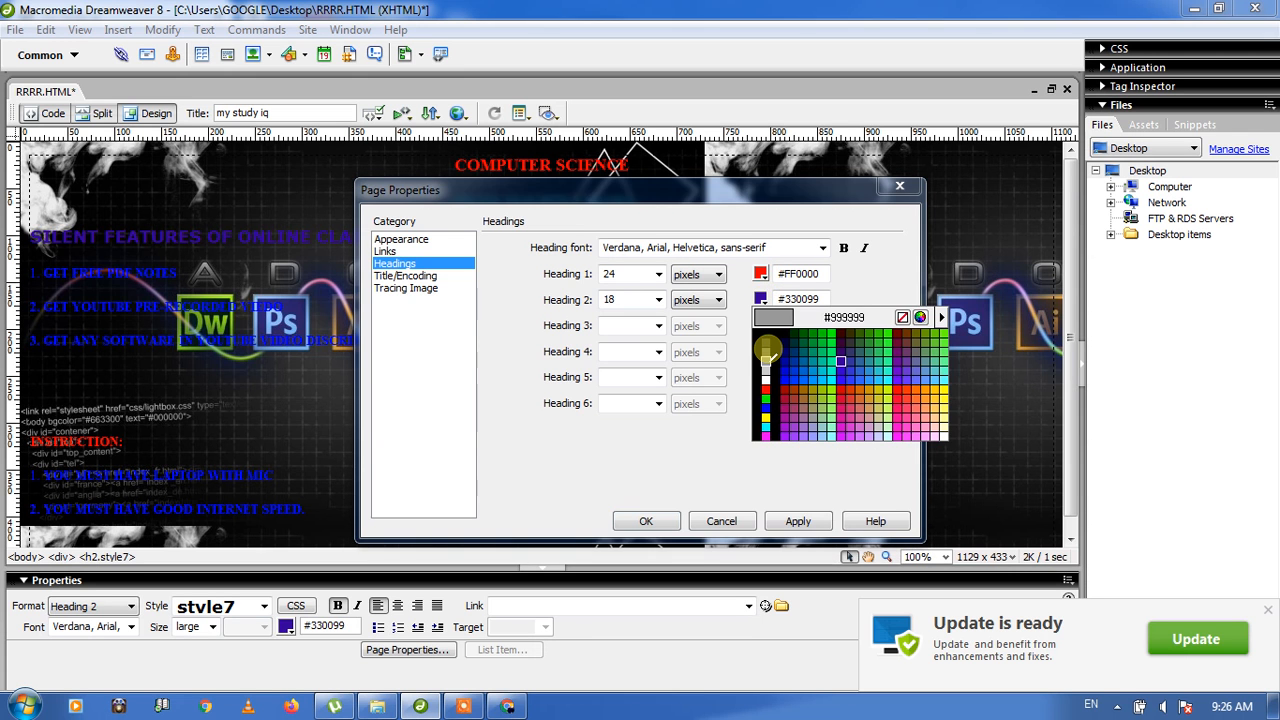
{"action": "left_click", "coordinate": [765, 403]}
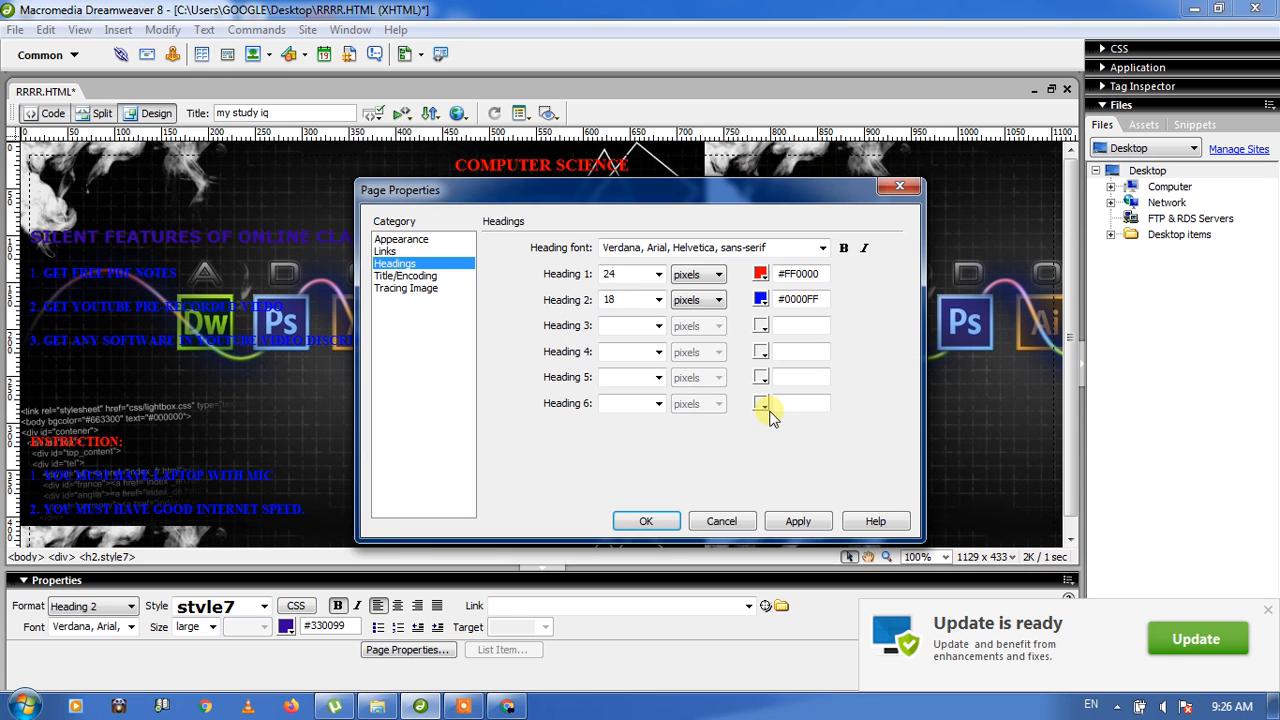
Step: Apply the heading settings to the page and check the formatting of the Heading 1 and Heading 2 lines
{"action": "left_click", "coordinate": [797, 522]}
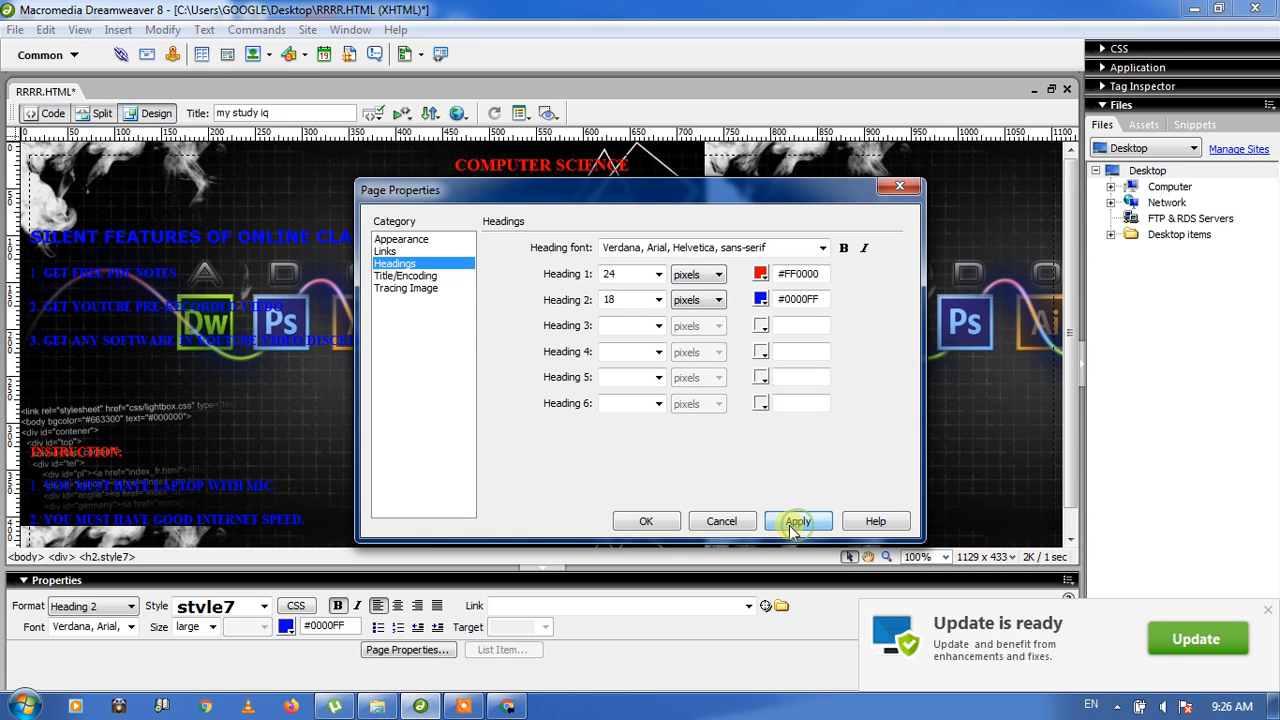
{"action": "left_click", "coordinate": [650, 523]}
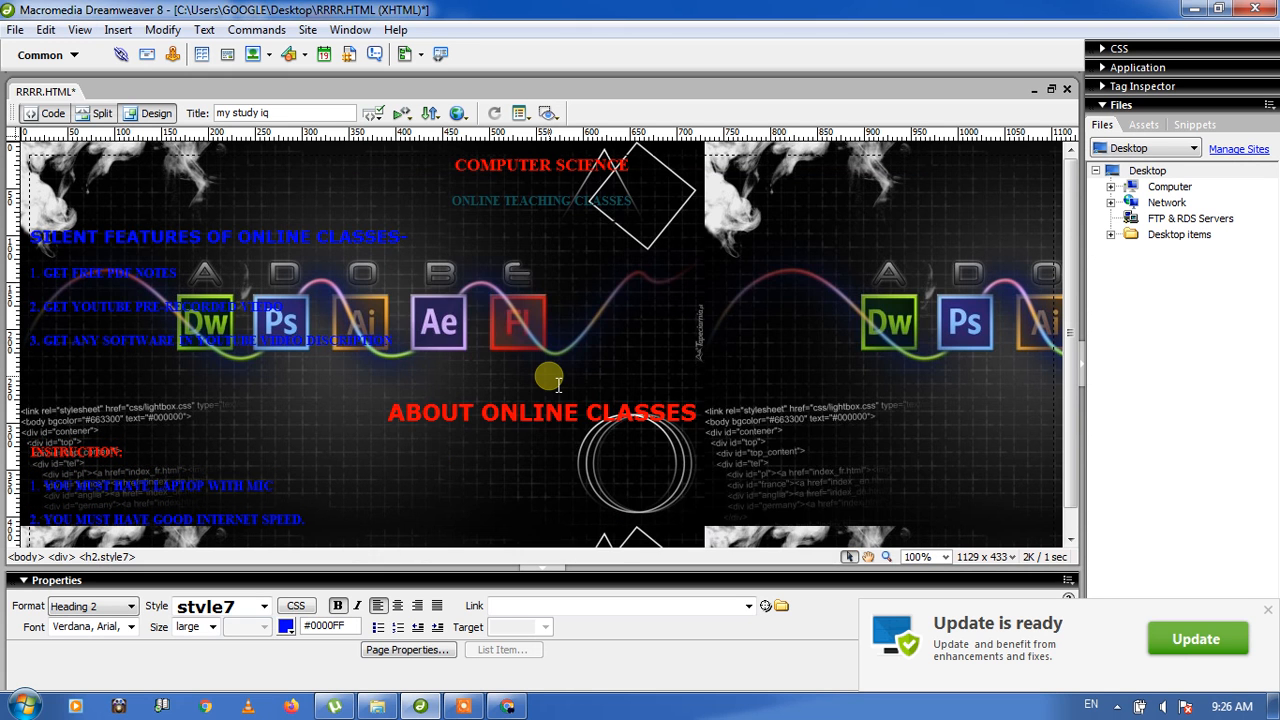
{"action": "double_click", "coordinate": [317, 243]}
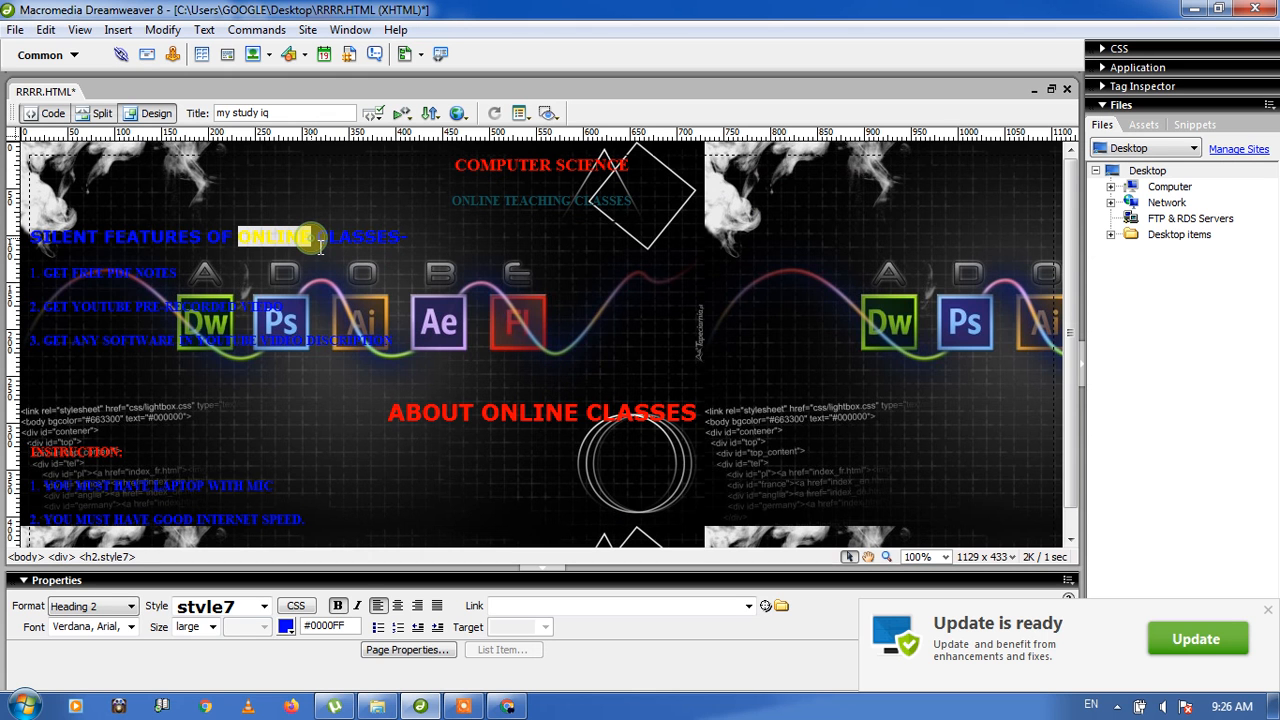
{"action": "double_click", "coordinate": [548, 418]}
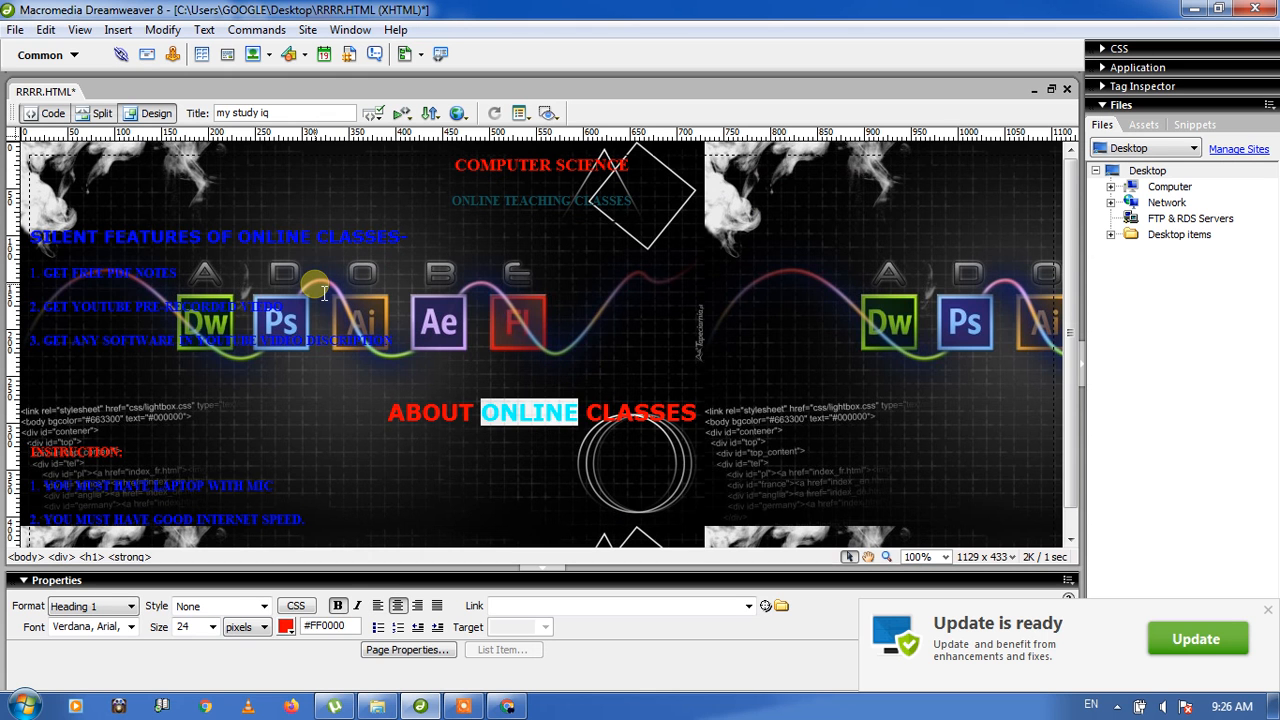
{"action": "double_click", "coordinate": [272, 240]}
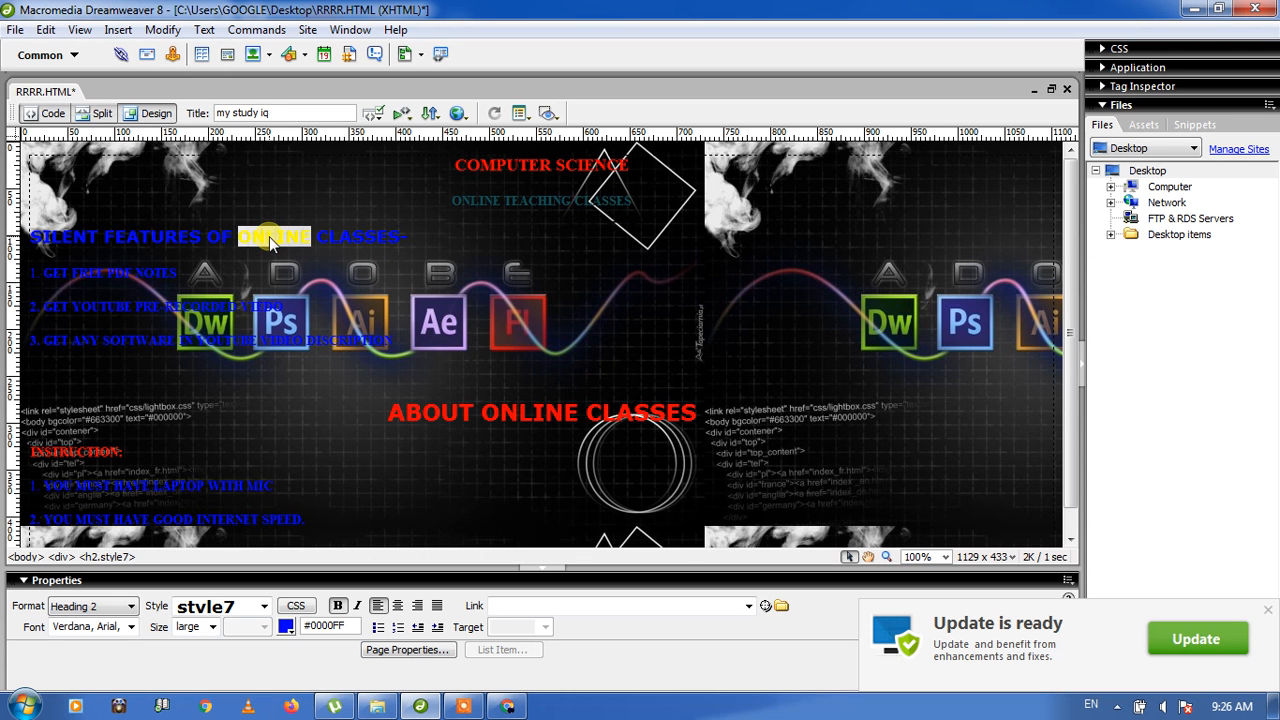
Step: Save the page, switch to Chrome and reload RRRR.HTML to check the "ABOUT ONLINE CLASSES" heading
{"action": "left_click", "coordinate": [15, 30]}
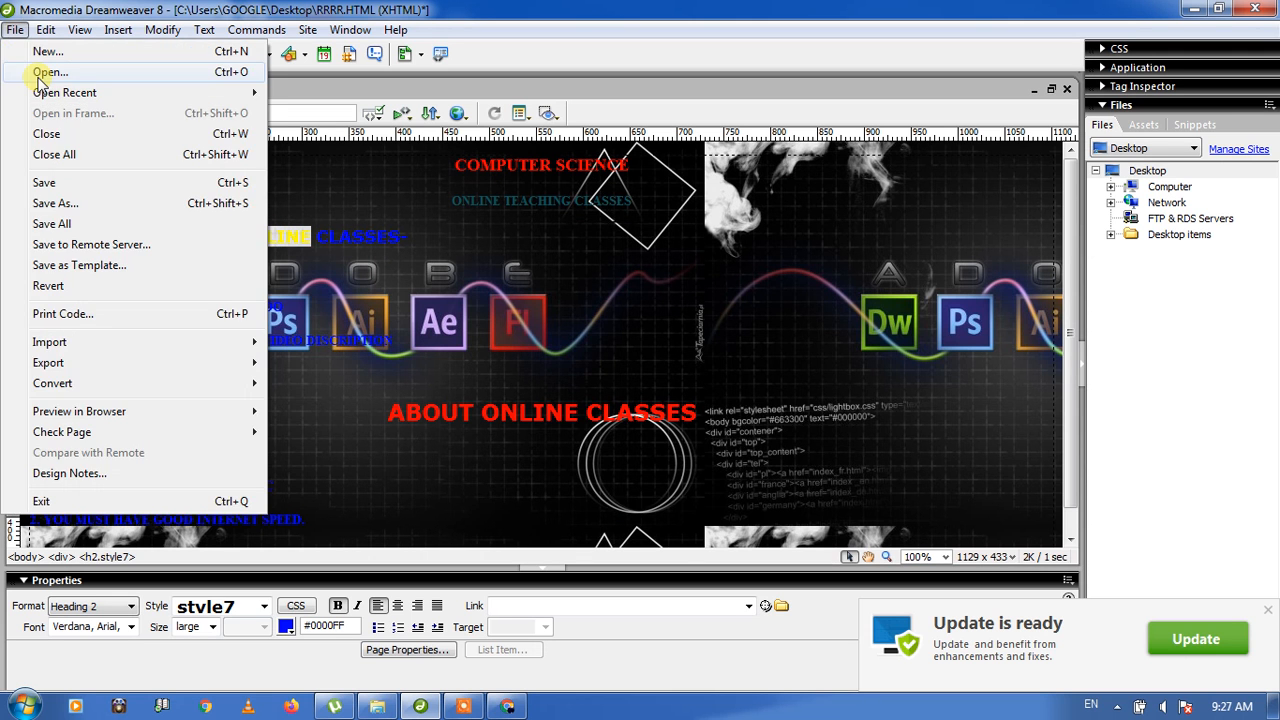
{"action": "left_click", "coordinate": [46, 182]}
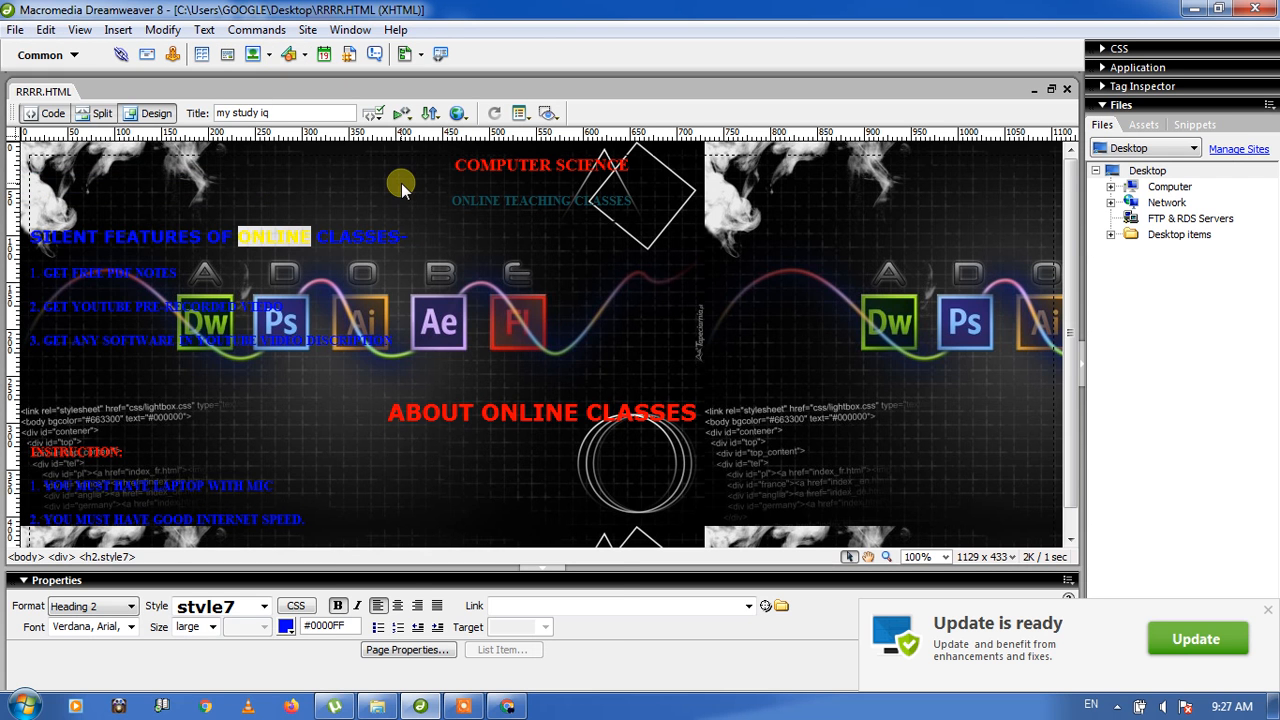
{"action": "left_click", "coordinate": [507, 706]}
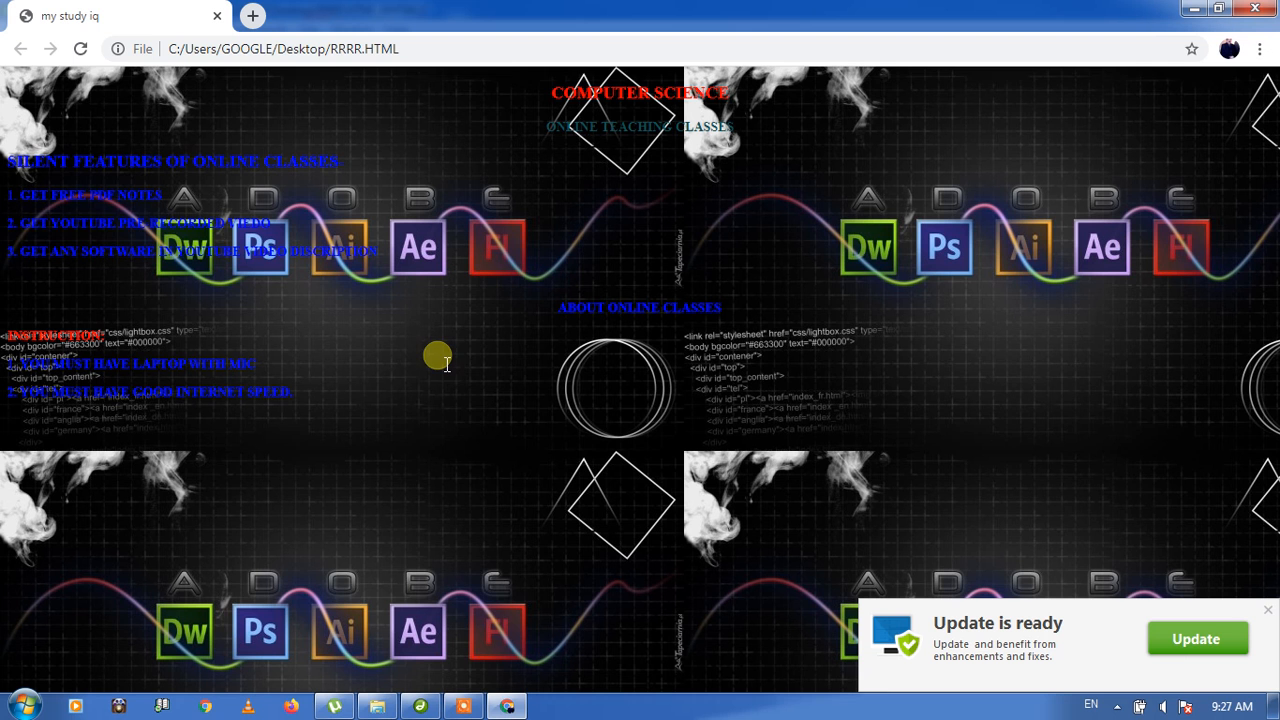
{"action": "left_click", "coordinate": [81, 50]}
{"action": "left_click", "coordinate": [594, 315]}
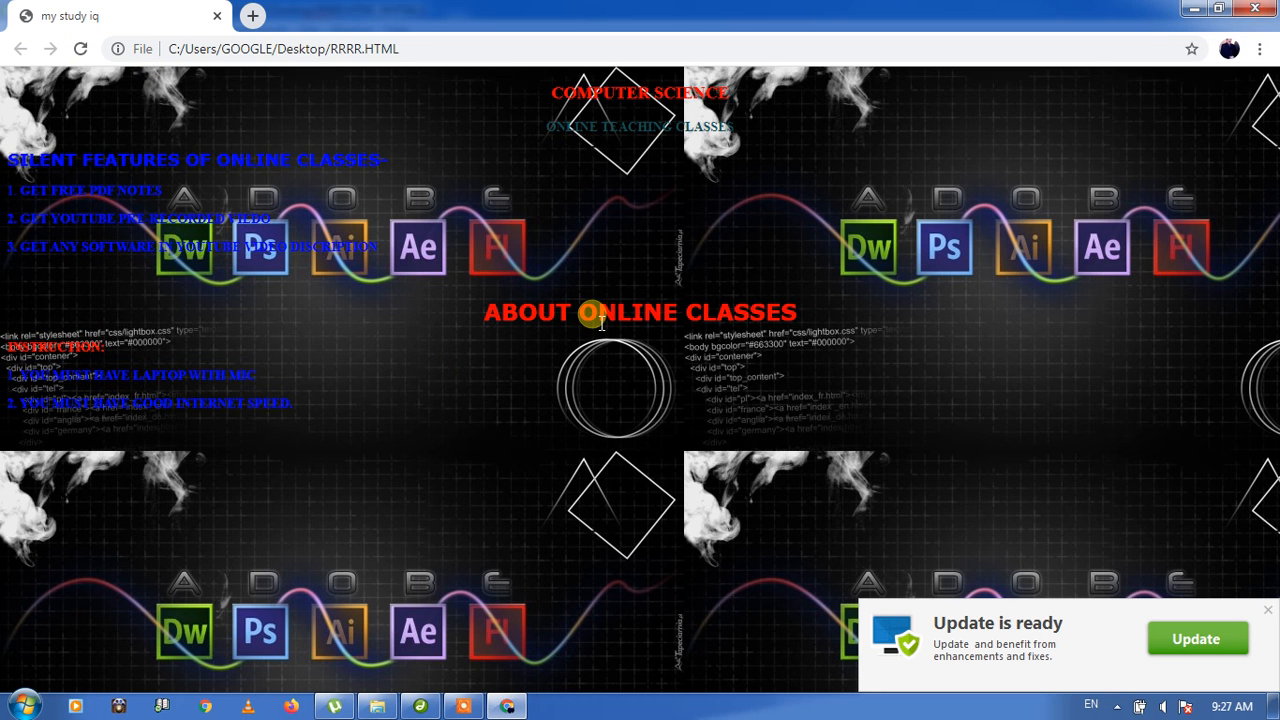
{"action": "triple_click", "coordinate": [590, 318]}
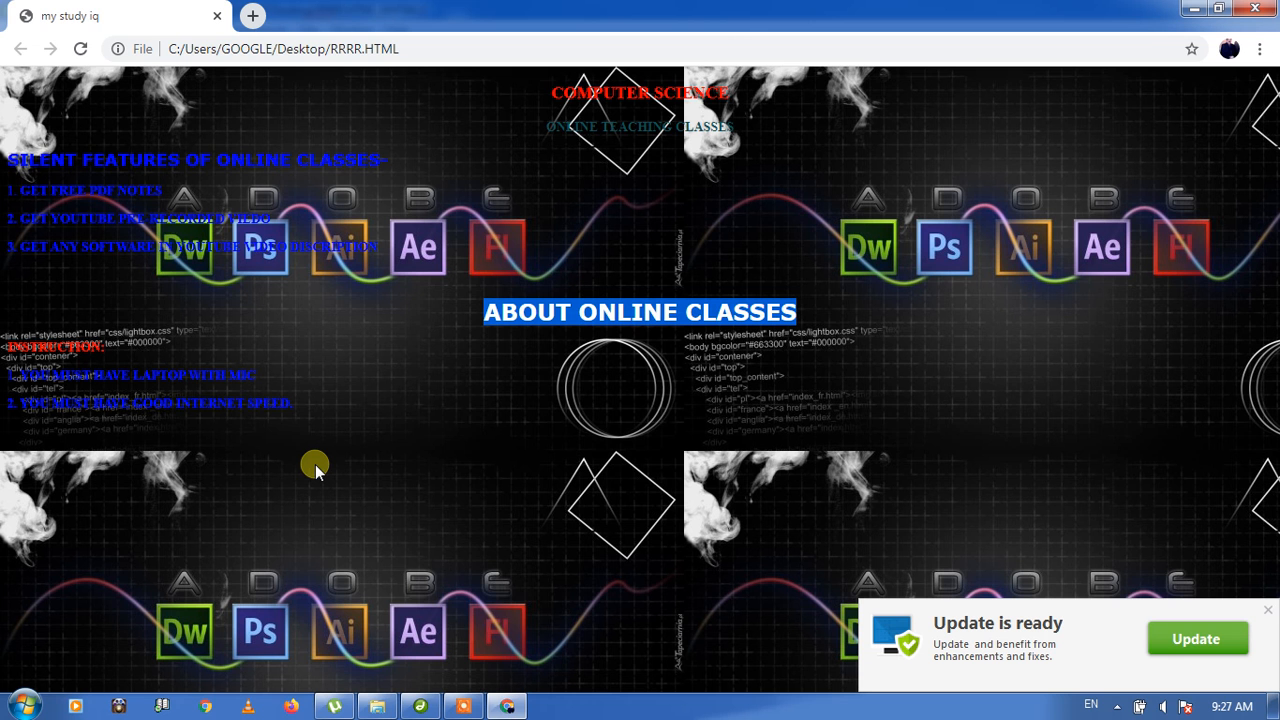
Step: Return to Dreamweaver and remove the background image 1AT07M.jpg from the appearance settings in the page properties
{"action": "left_click", "coordinate": [435, 708]}
{"action": "left_click", "coordinate": [483, 352]}
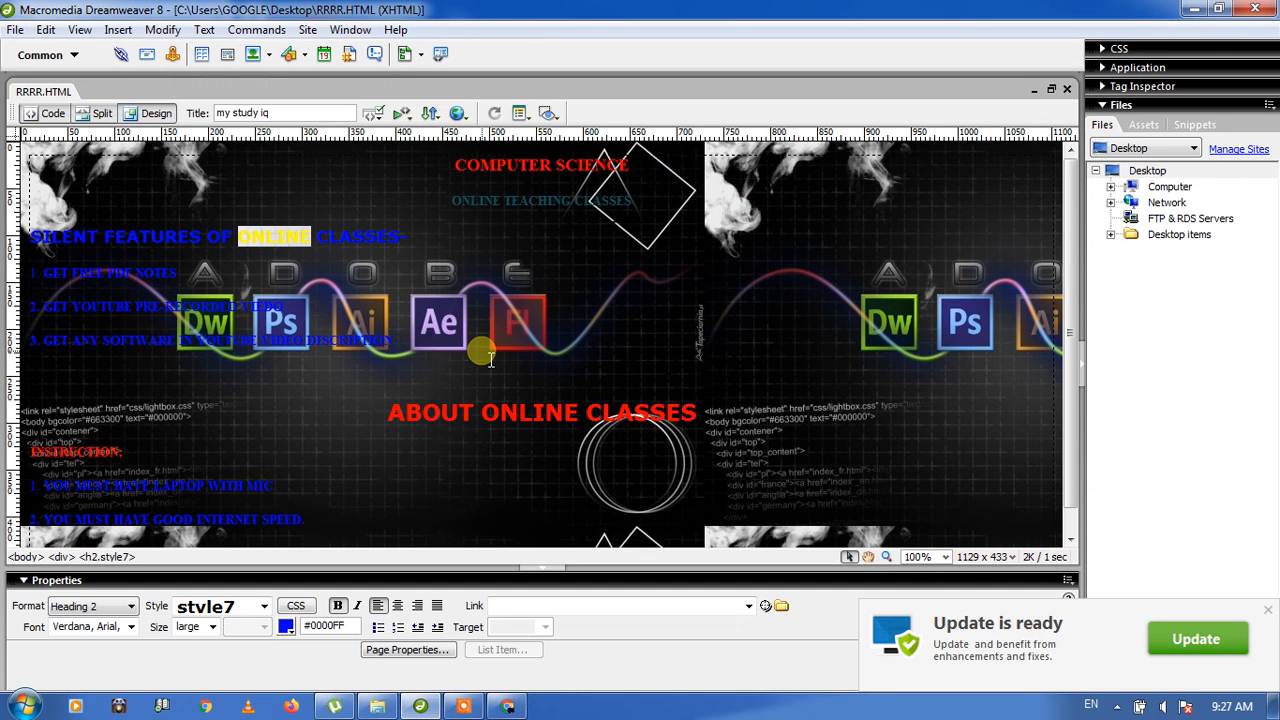
{"action": "left_click", "coordinate": [205, 30]}
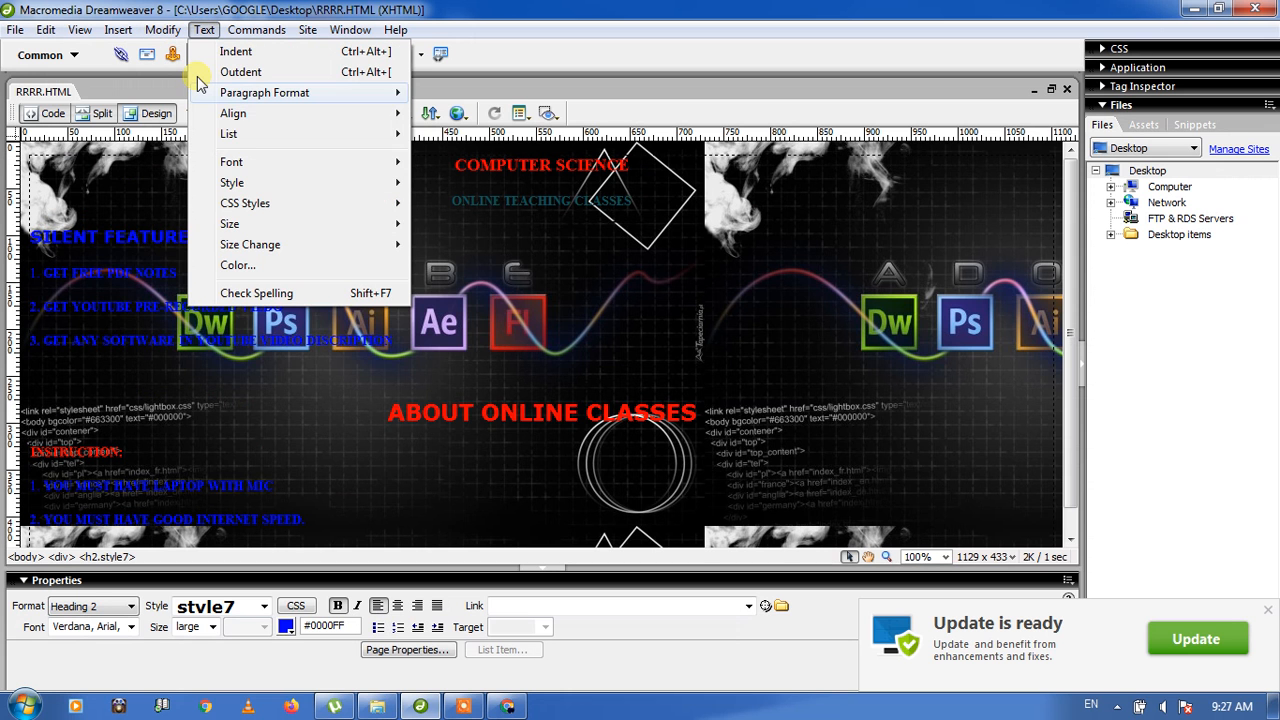
{"action": "left_click", "coordinate": [162, 30]}
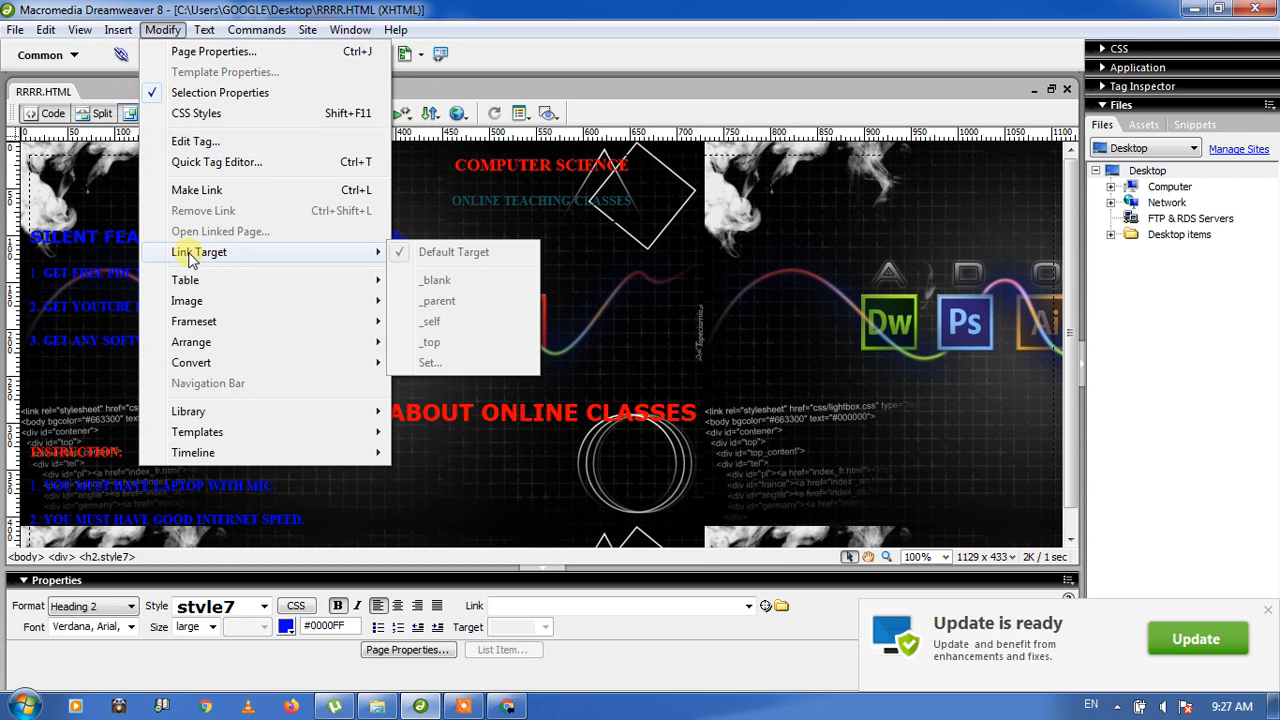
{"action": "left_click", "coordinate": [213, 51]}
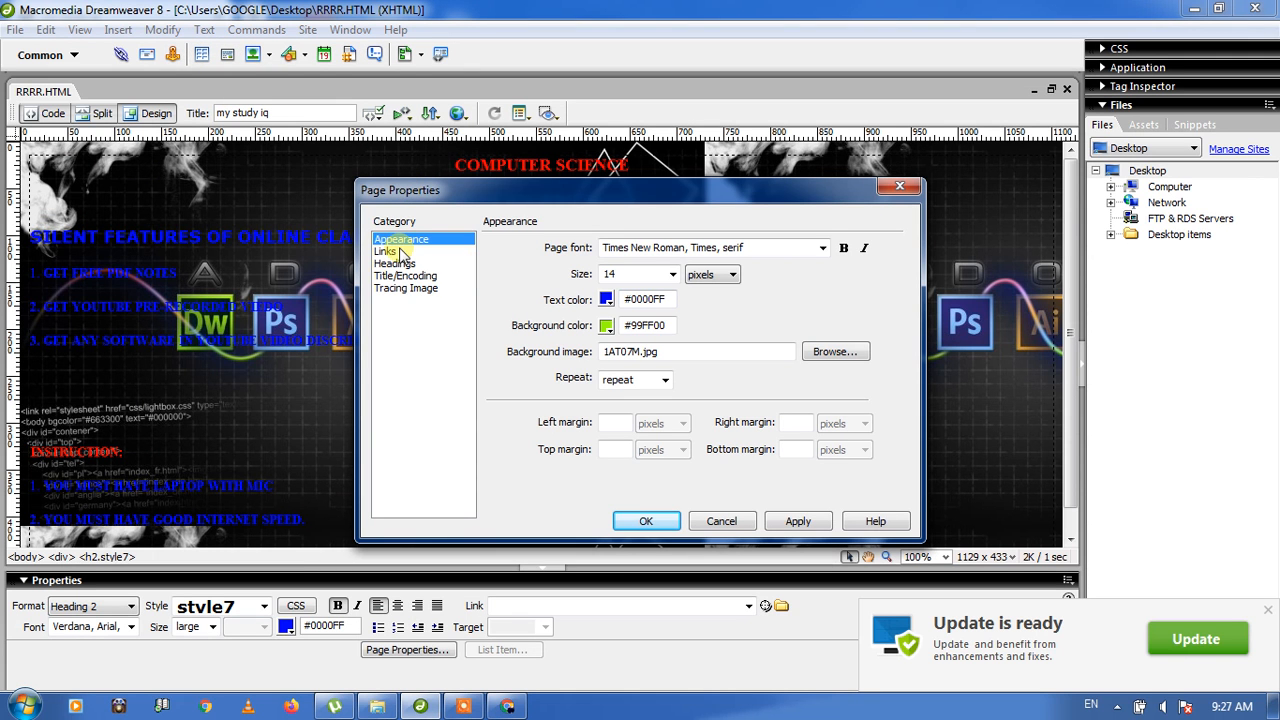
{"action": "left_click", "coordinate": [790, 351]}
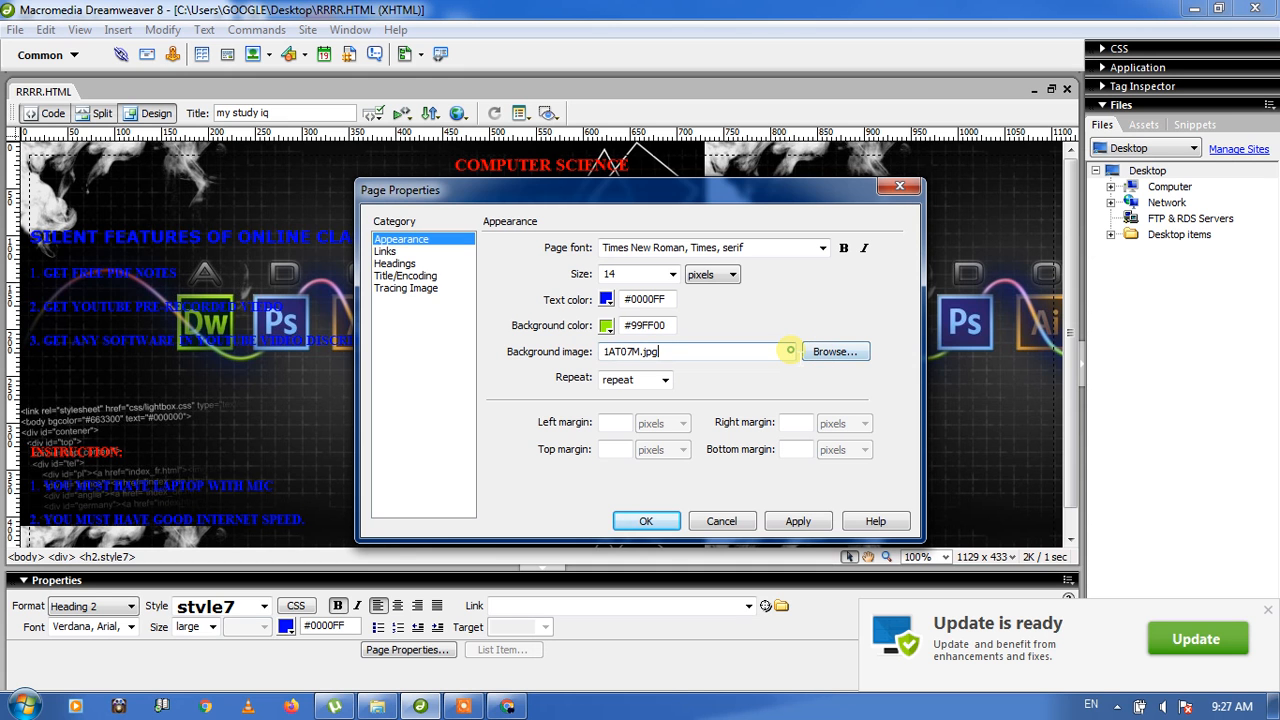
{"action": "key", "text": "BackSpace"}
{"action": "key", "text": "BackSpace"}
{"action": "key", "text": "BackSpace"}
{"action": "key", "text": "BackSpace"}
{"action": "key", "text": "BackSpace"}
{"action": "key", "text": "BackSpace"}
{"action": "key", "text": "BackSpace"}
{"action": "key", "text": "BackSpace"}
{"action": "key", "text": "BackSpace"}
{"action": "key", "text": "BackSpace"}
Step: Set the page background color to #CC66CC, apply the page properties and save the page
{"action": "left_click", "coordinate": [607, 327]}
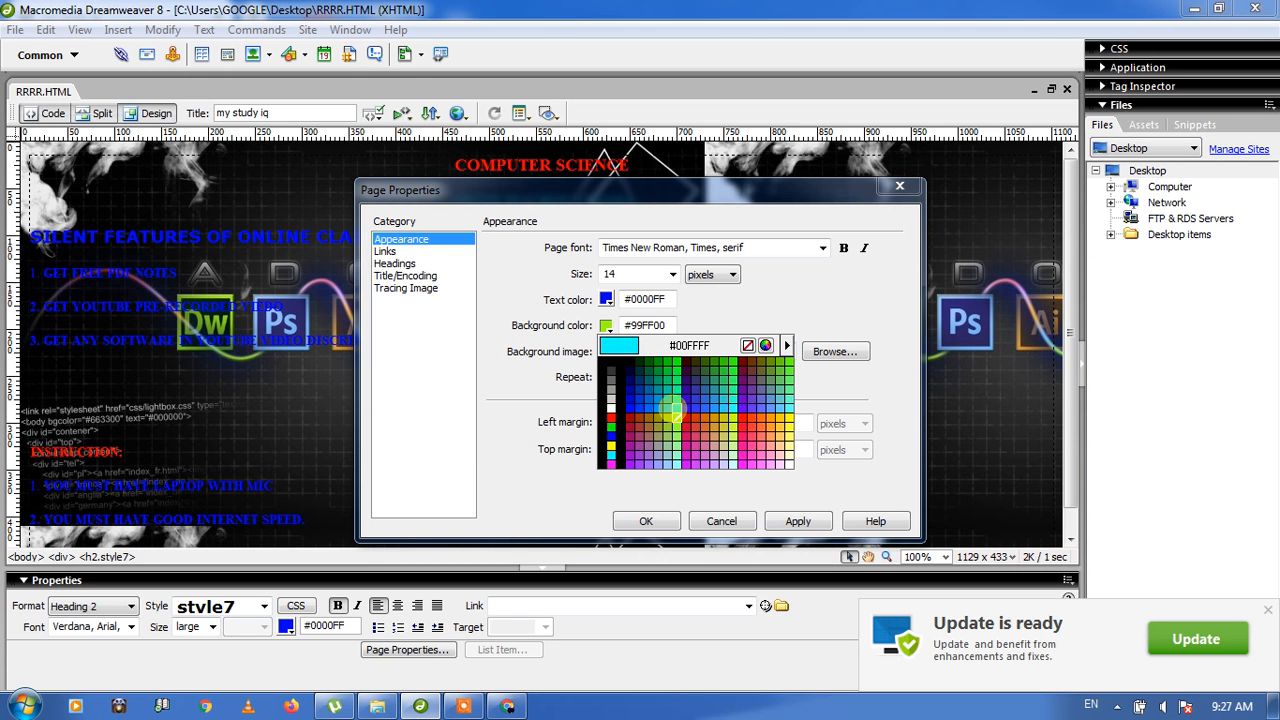
{"action": "left_click", "coordinate": [714, 447]}
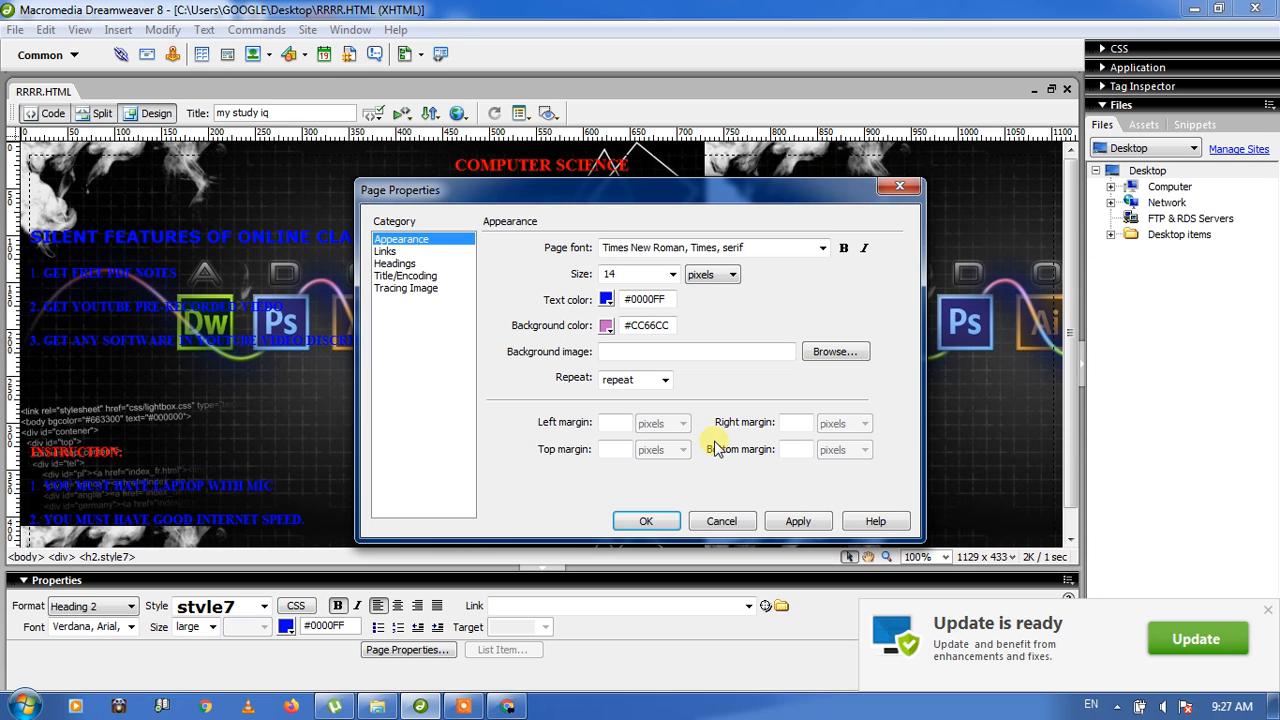
{"action": "left_click", "coordinate": [798, 523]}
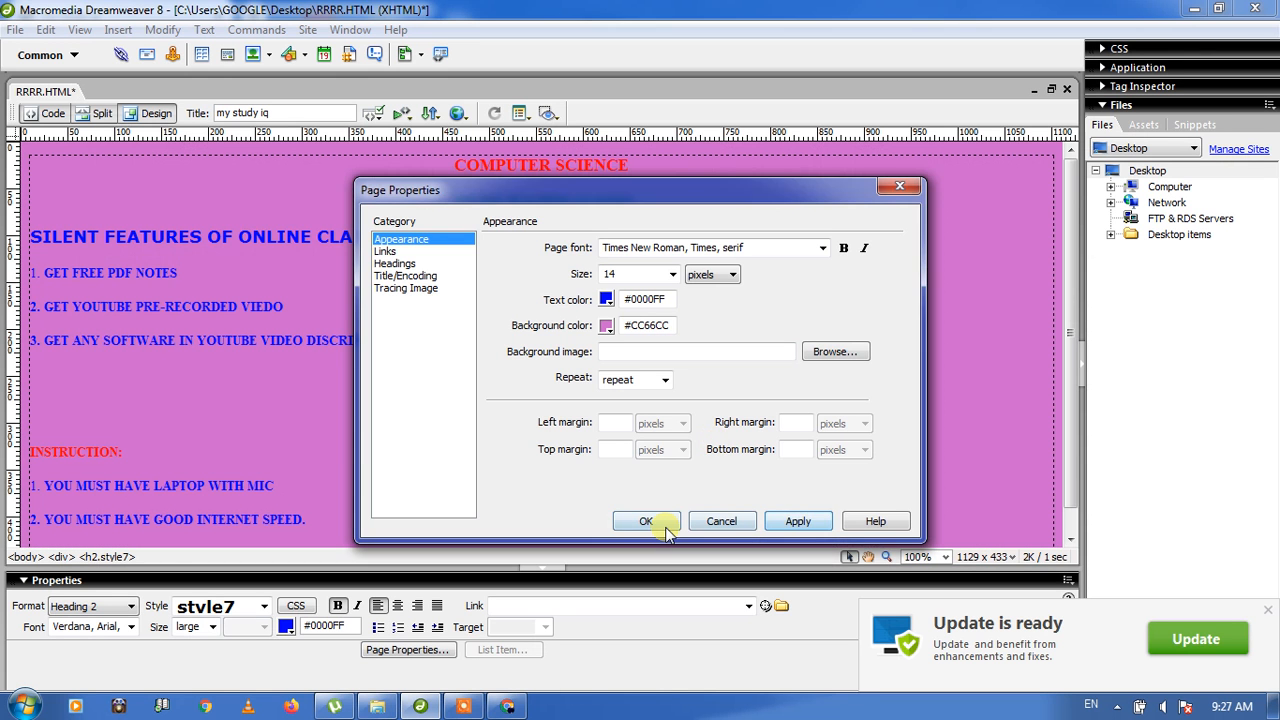
{"action": "left_click", "coordinate": [650, 522]}
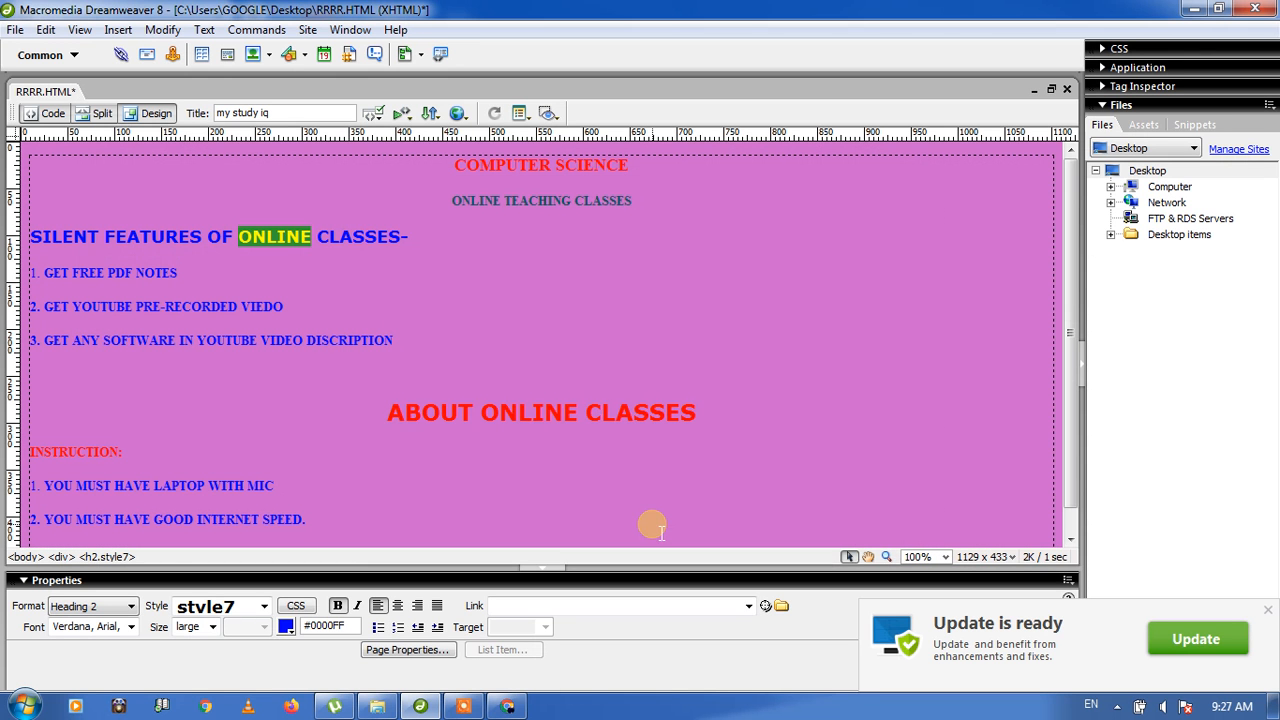
{"action": "left_click", "coordinate": [15, 30]}
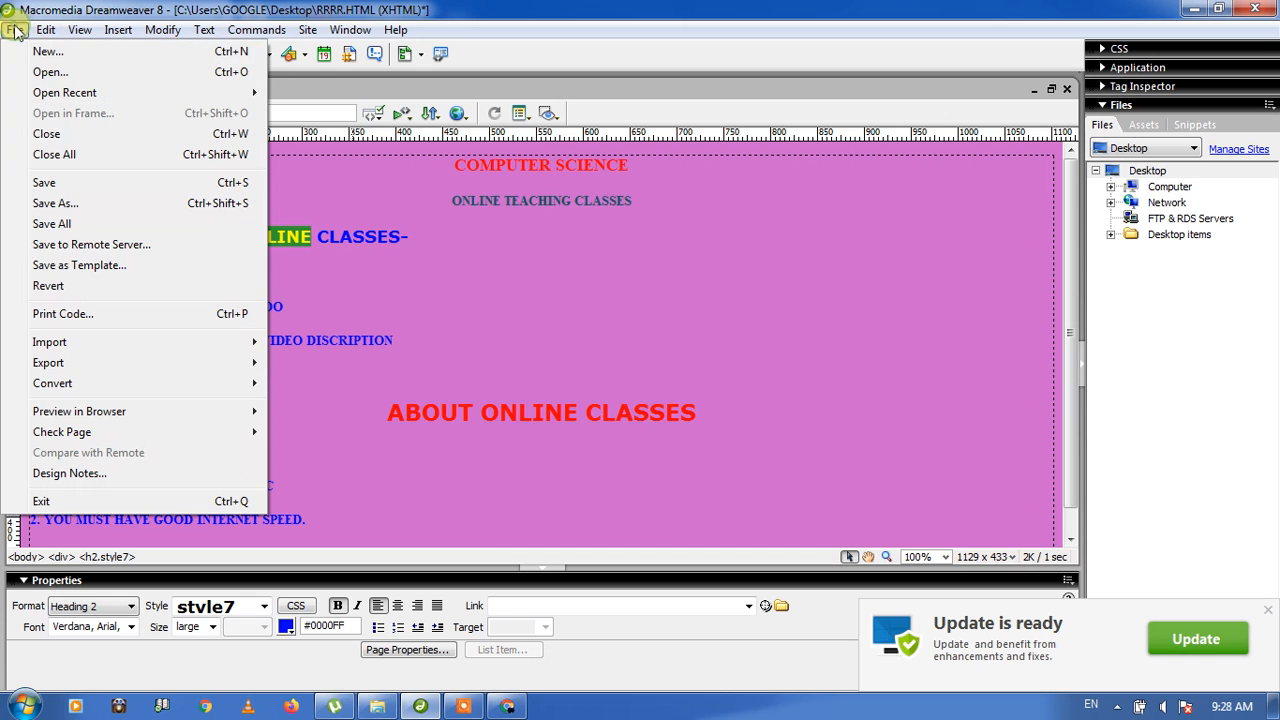
{"action": "left_click", "coordinate": [42, 183]}
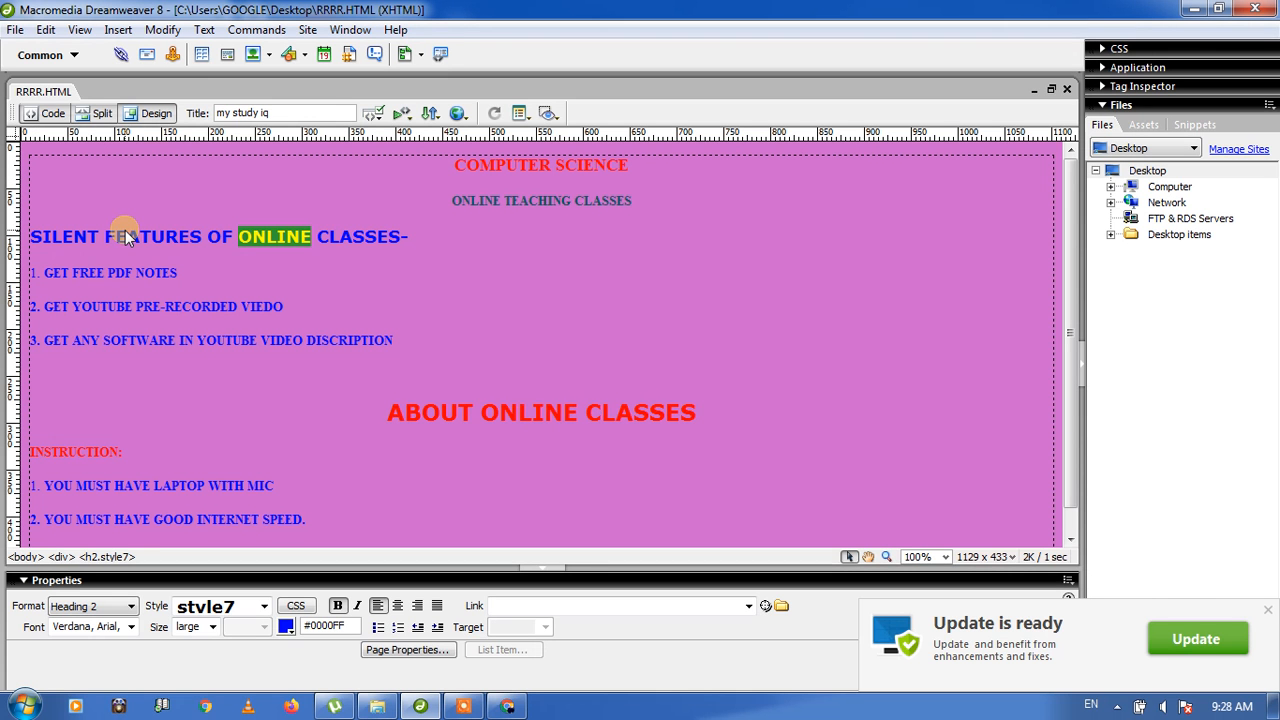
Step: Format the three numbered lines under "SILENT FEATURES OF ONLINE CLASSES" as Heading 3
{"action": "left_click", "coordinate": [398, 342]}
{"action": "left_click", "coordinate": [390, 344]}
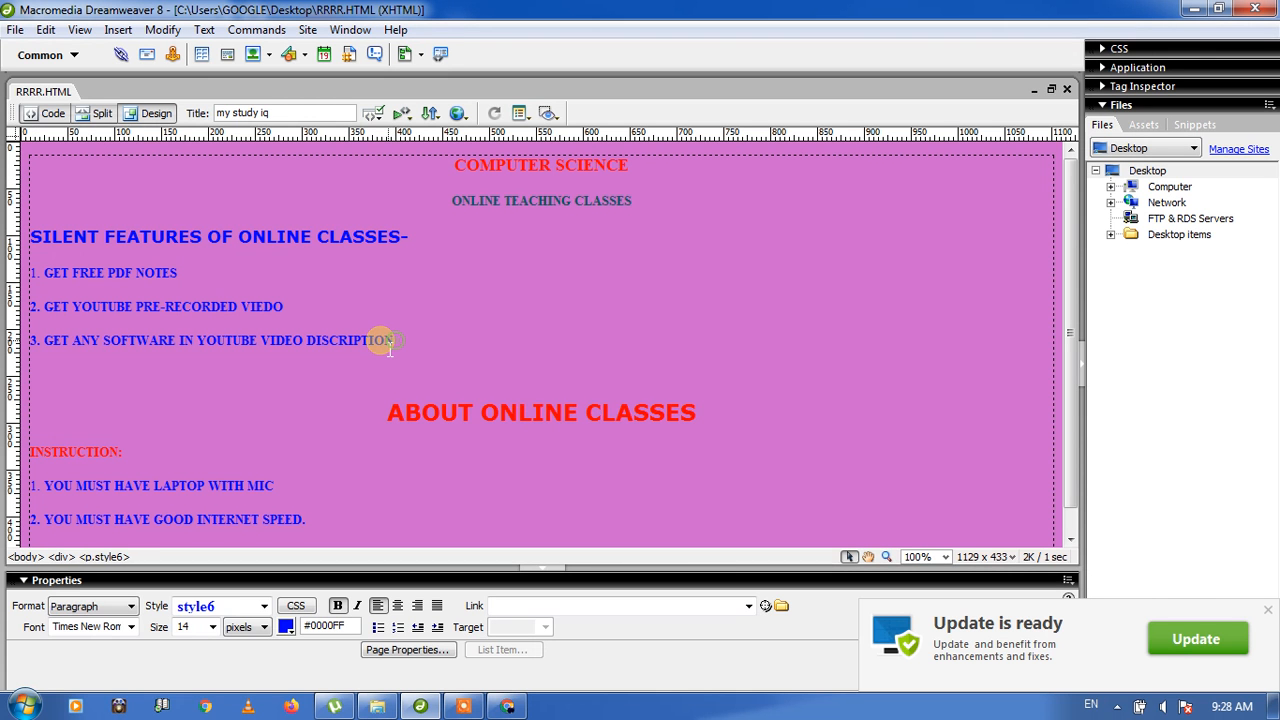
{"action": "left_click_drag", "start_coordinate": [390, 342], "coordinate": [28, 281]}
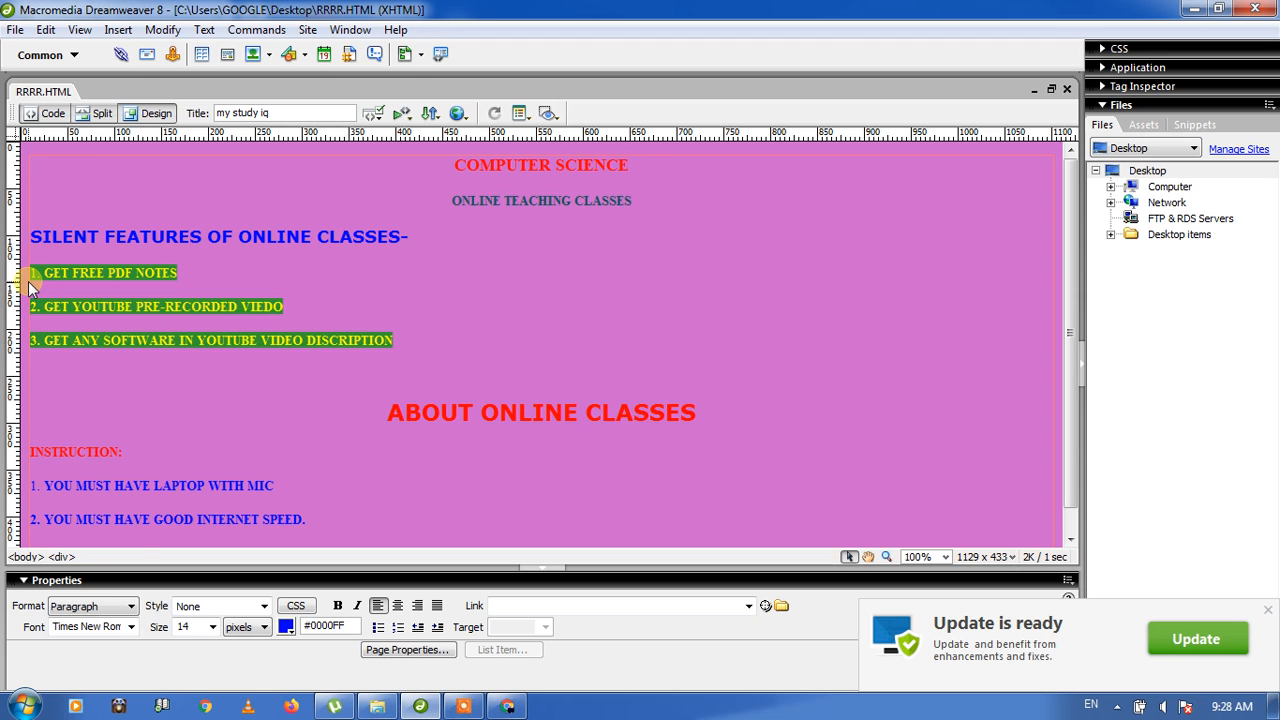
{"action": "left_click", "coordinate": [130, 607]}
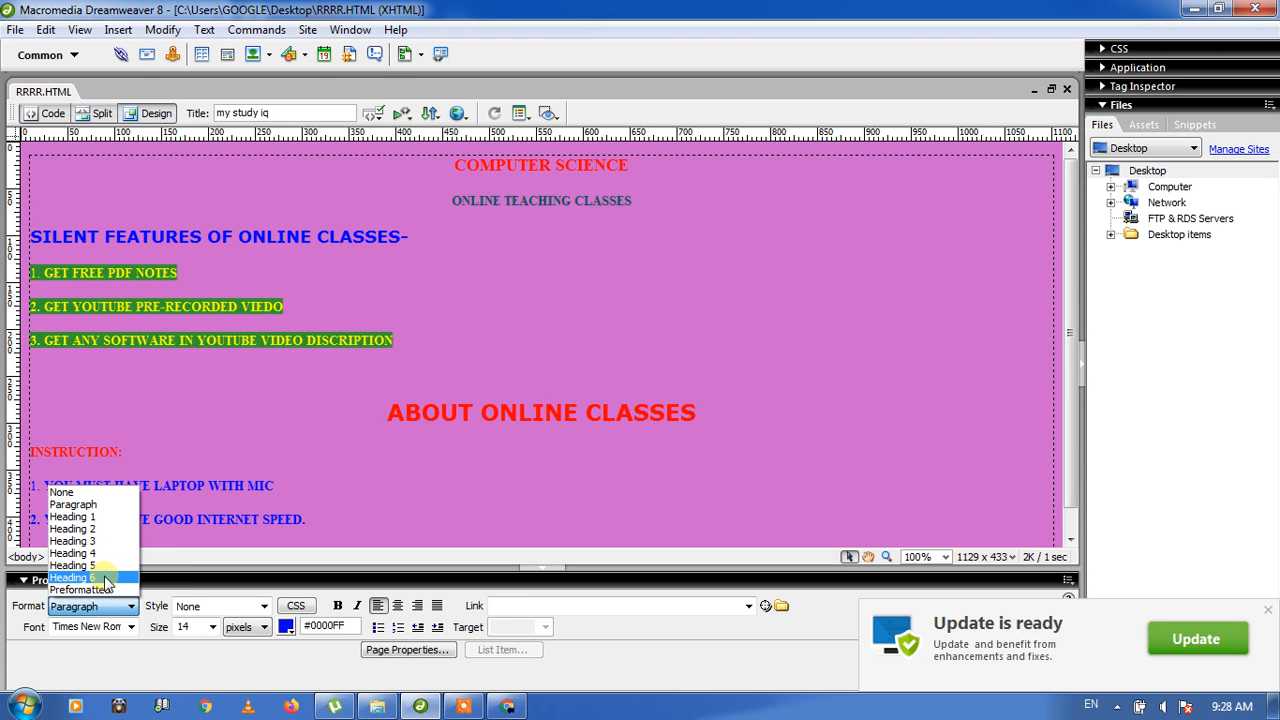
{"action": "left_click", "coordinate": [72, 541]}
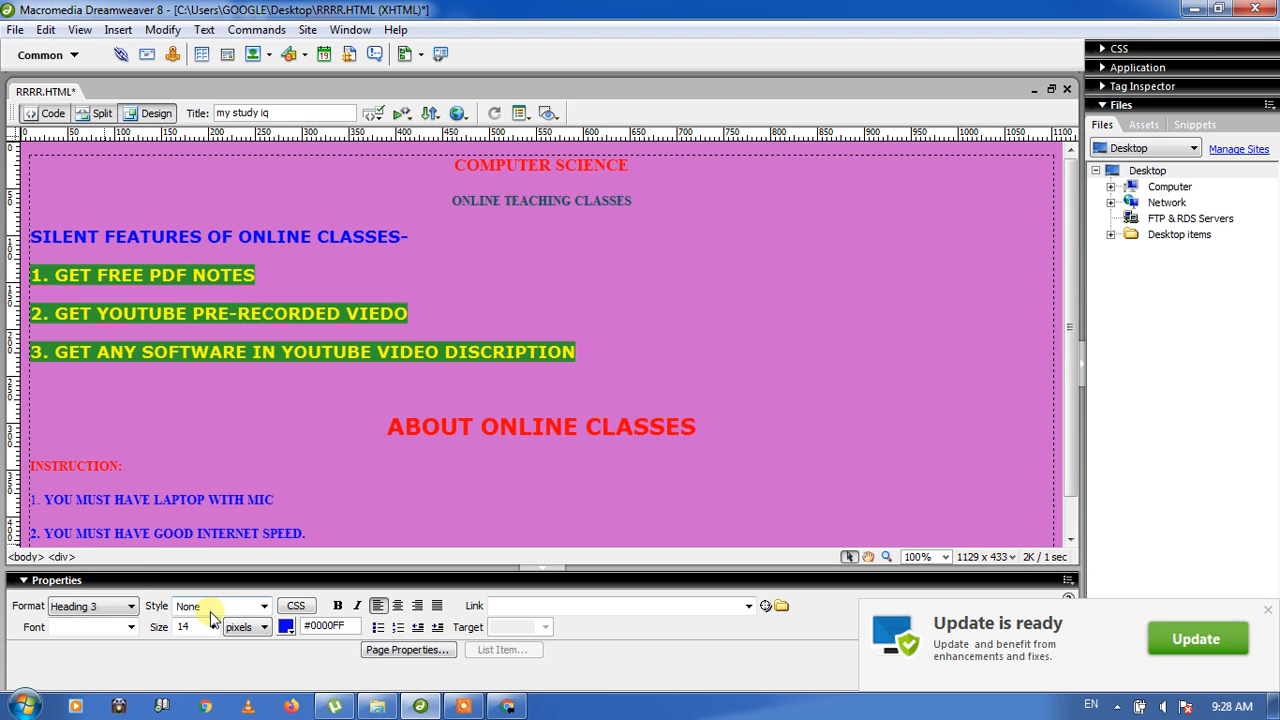
Step: Apply style3 to the three numbered feature lines and set their font to Geneva, Arial, Helvetica, sans-serif
{"action": "left_click", "coordinate": [264, 606]}
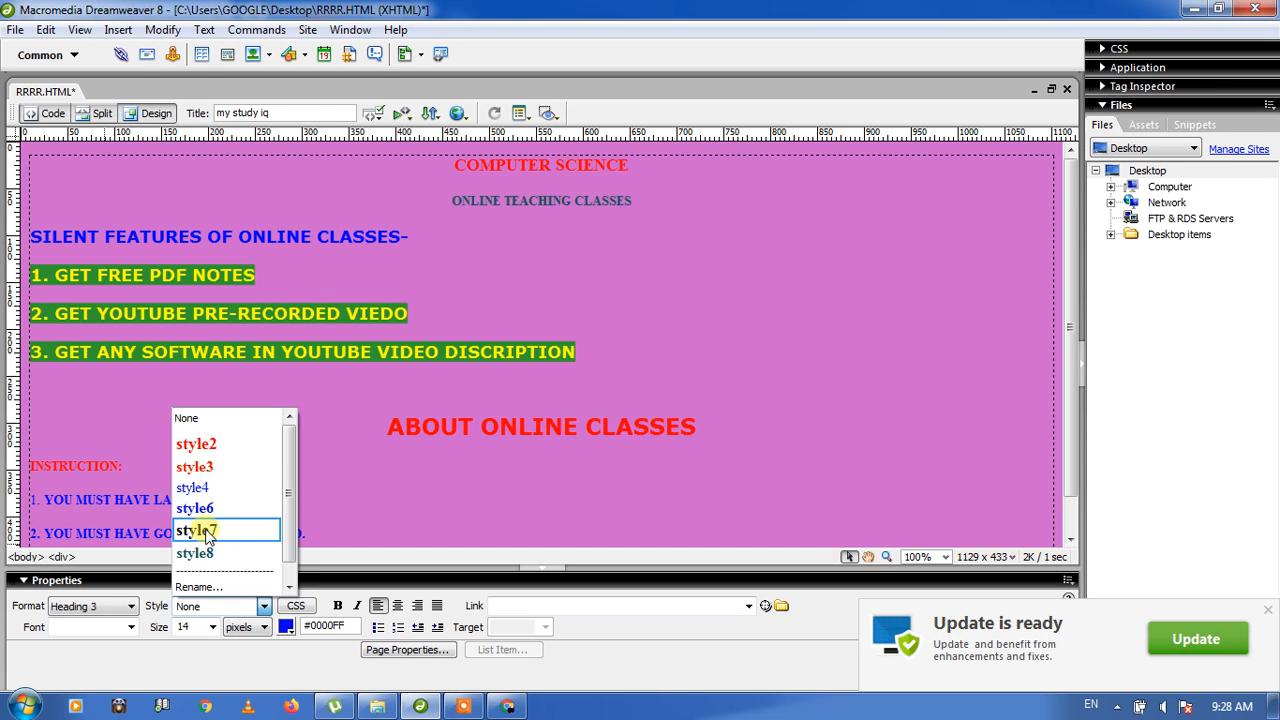
{"action": "left_click", "coordinate": [198, 466]}
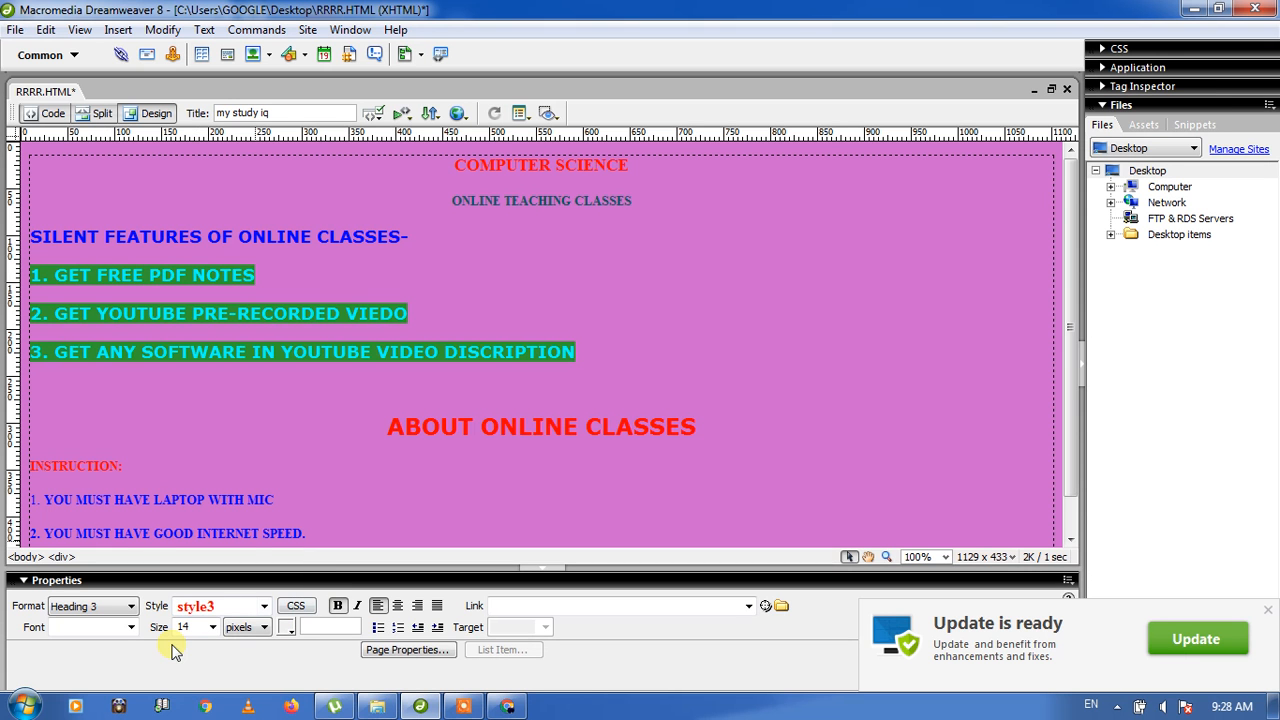
{"action": "left_click", "coordinate": [130, 627]}
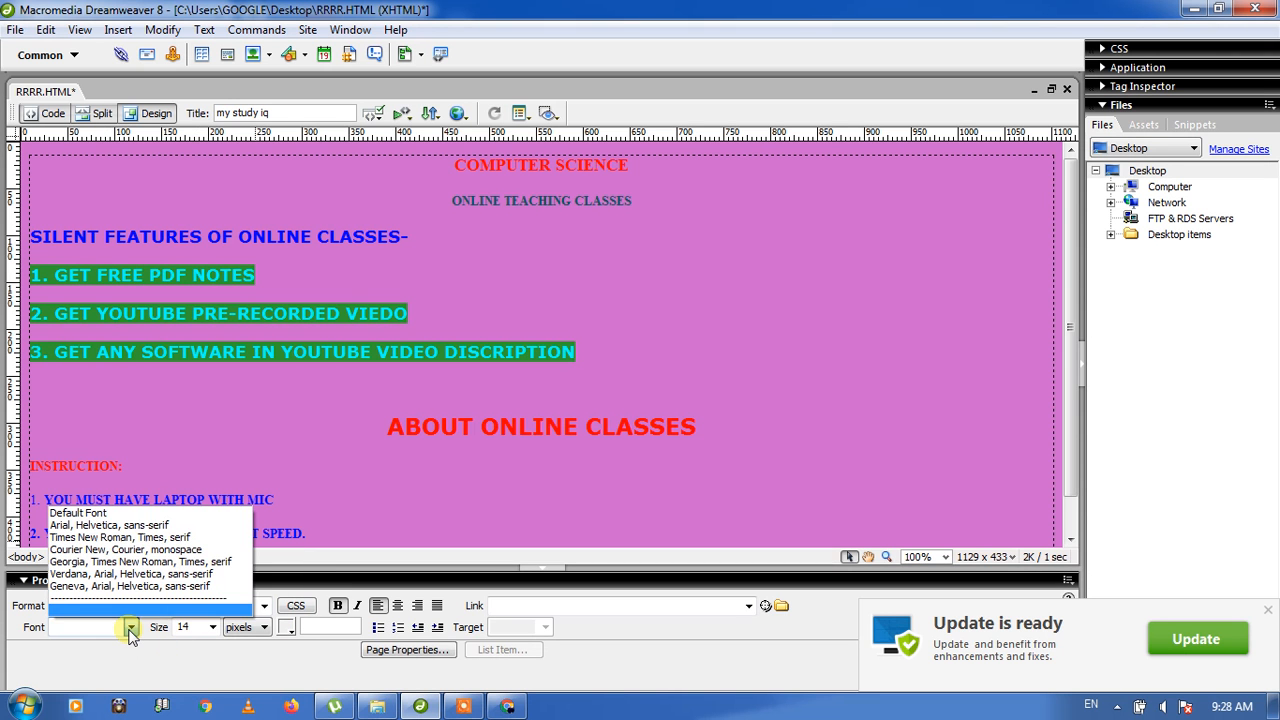
{"action": "left_click", "coordinate": [110, 562]}
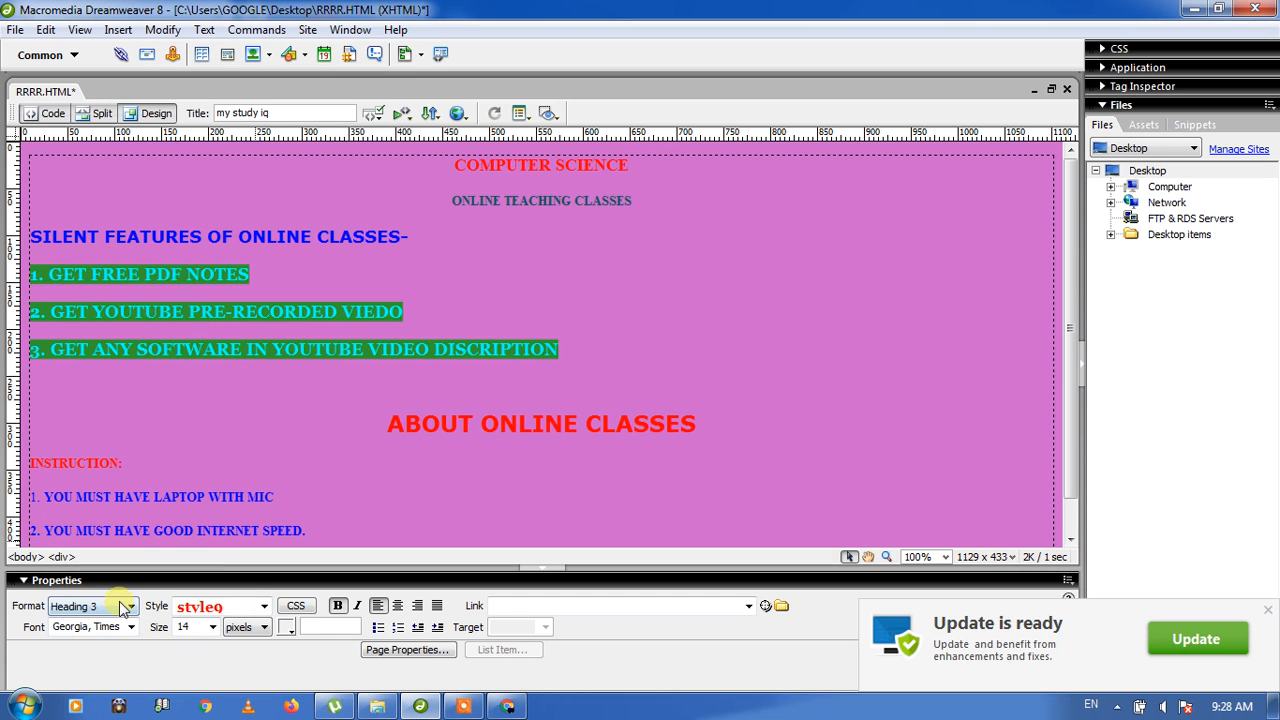
{"action": "left_click", "coordinate": [130, 627]}
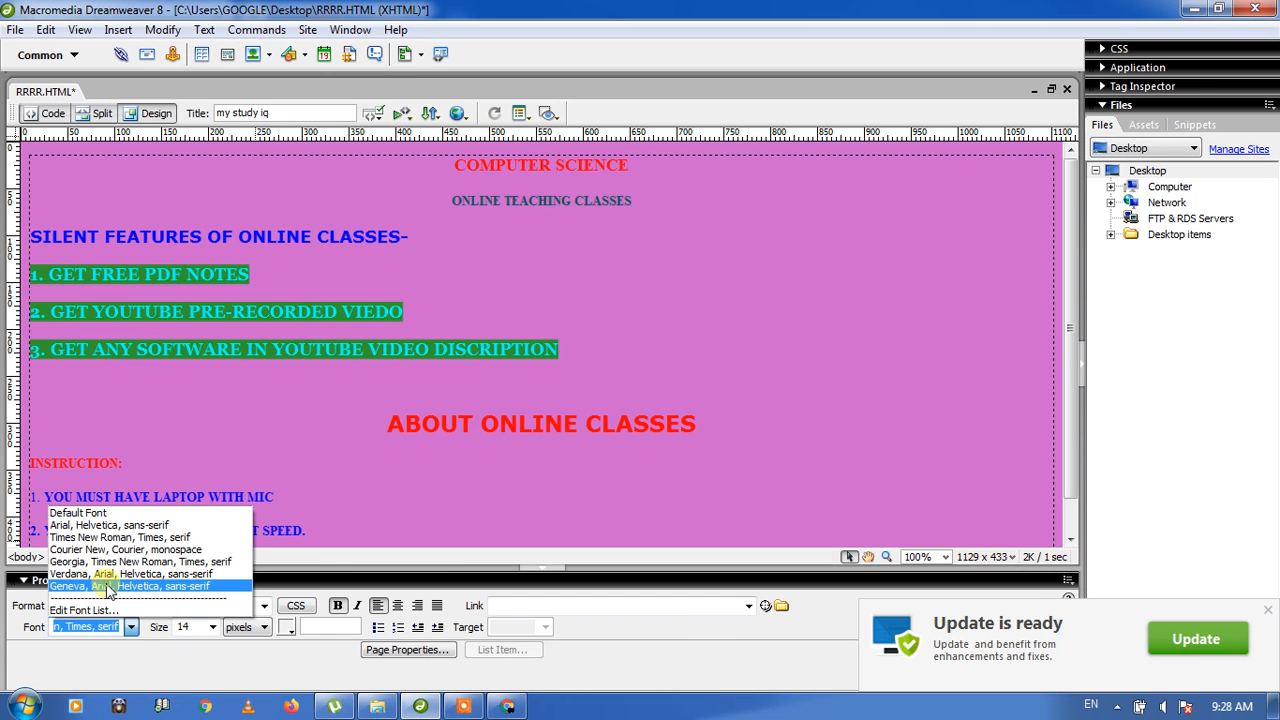
{"action": "left_click", "coordinate": [108, 572]}
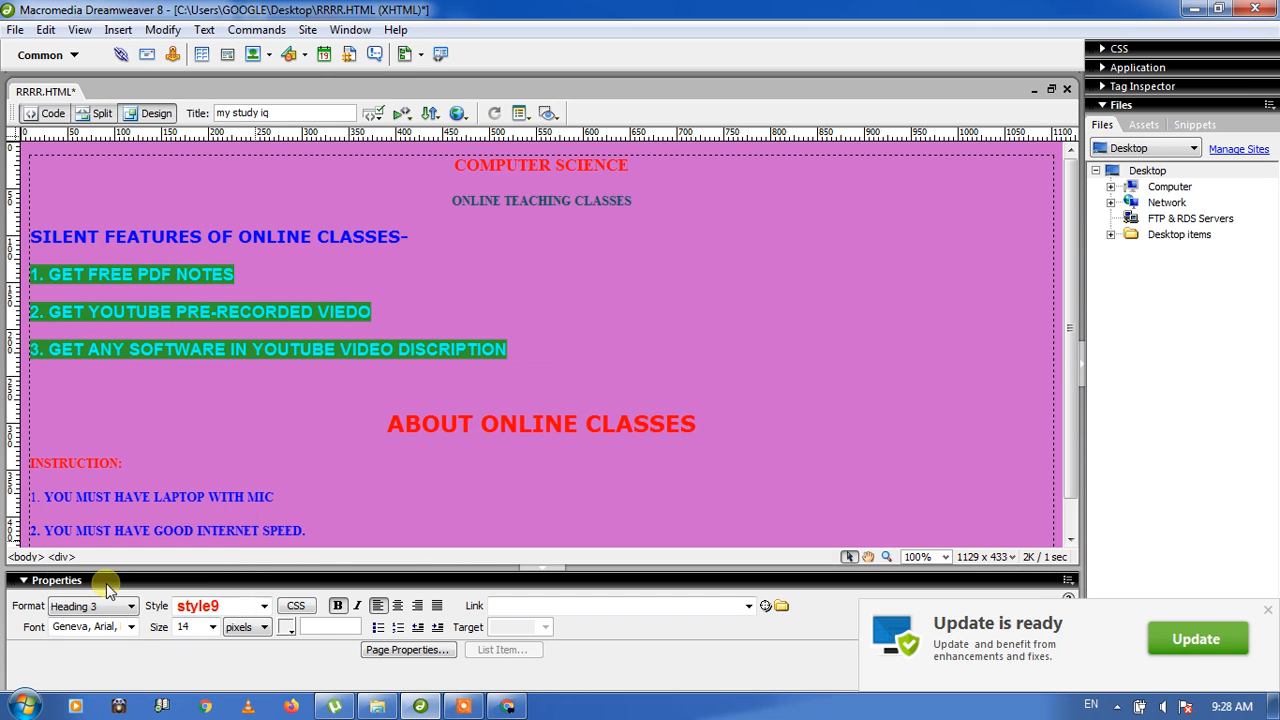
Step: Set the text size of the three numbered feature lines to 18 points
{"action": "left_click", "coordinate": [213, 630]}
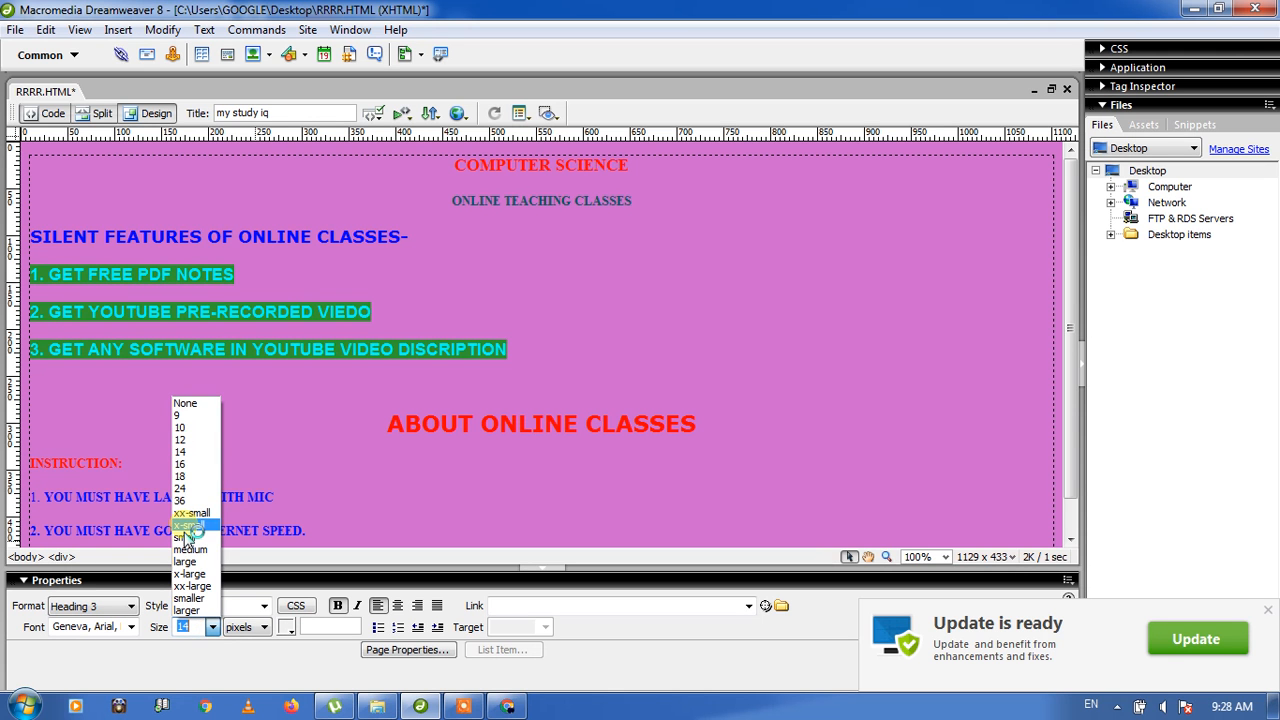
{"action": "left_click", "coordinate": [180, 477]}
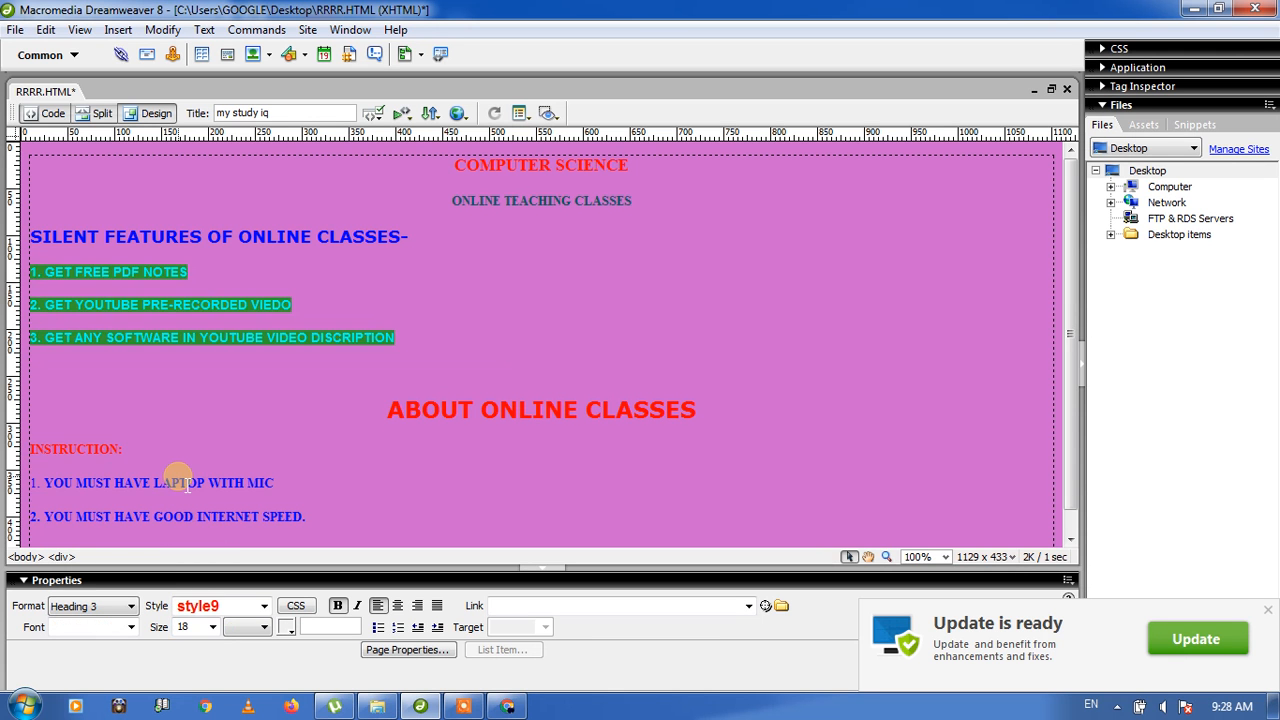
{"action": "left_click", "coordinate": [264, 628]}
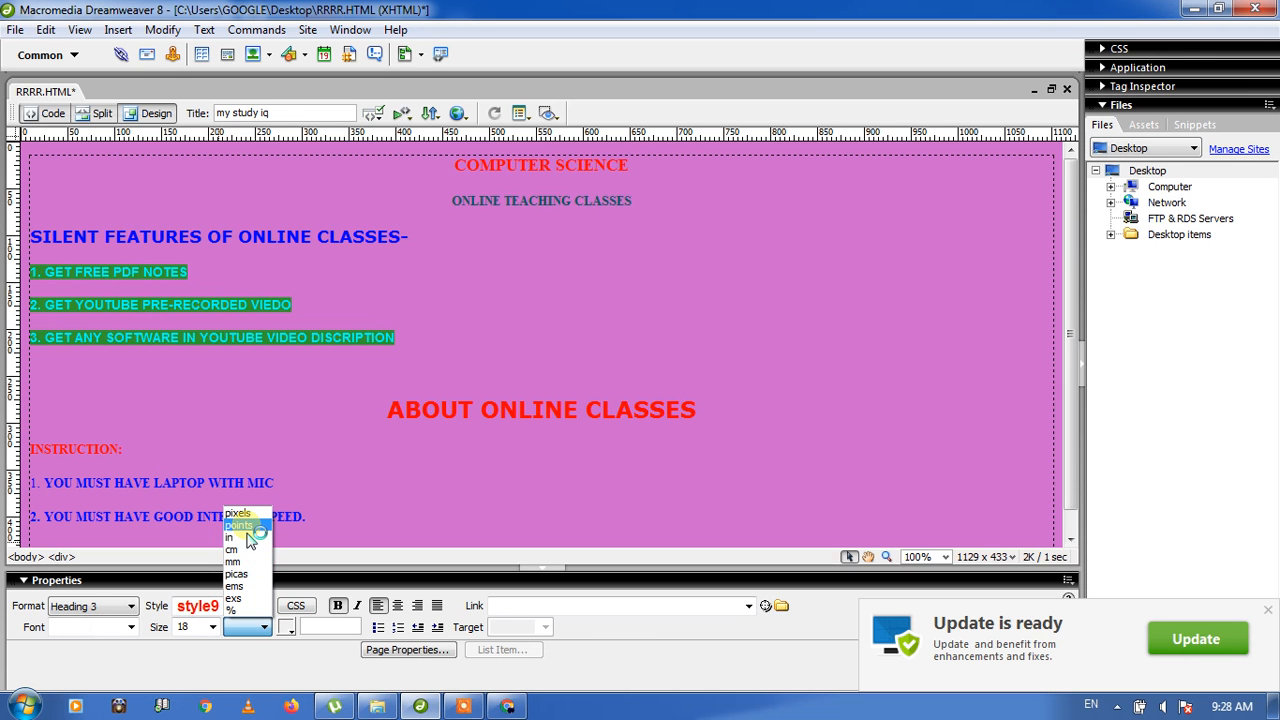
{"action": "left_click", "coordinate": [240, 525]}
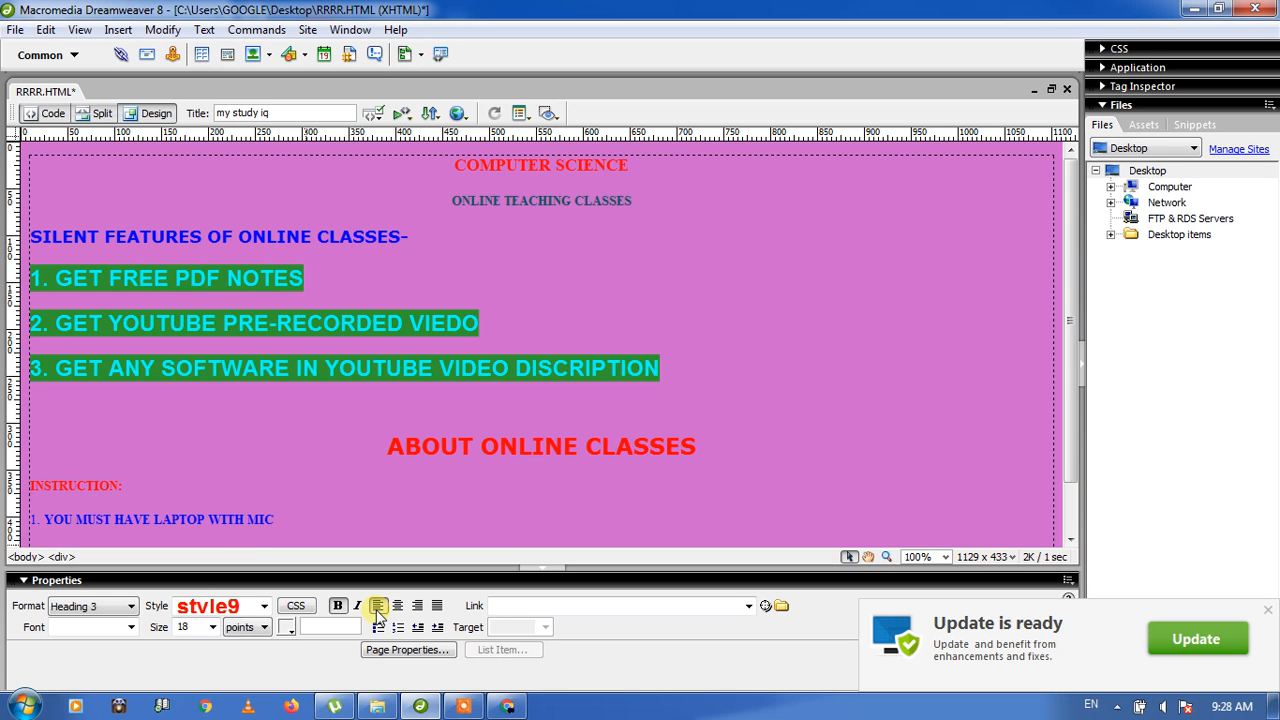
Step: Set the text color of the three numbered feature lines to #00FFCC
{"action": "left_click", "coordinate": [290, 630]}
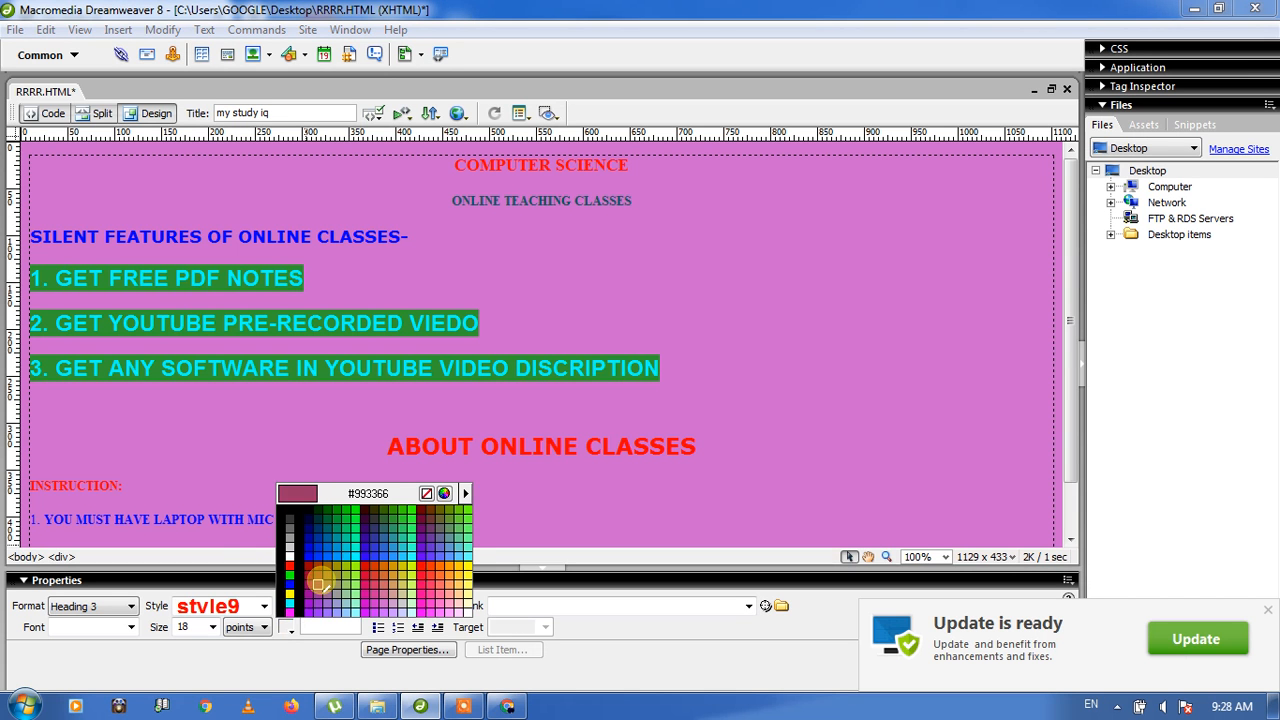
{"action": "left_click", "coordinate": [355, 545]}
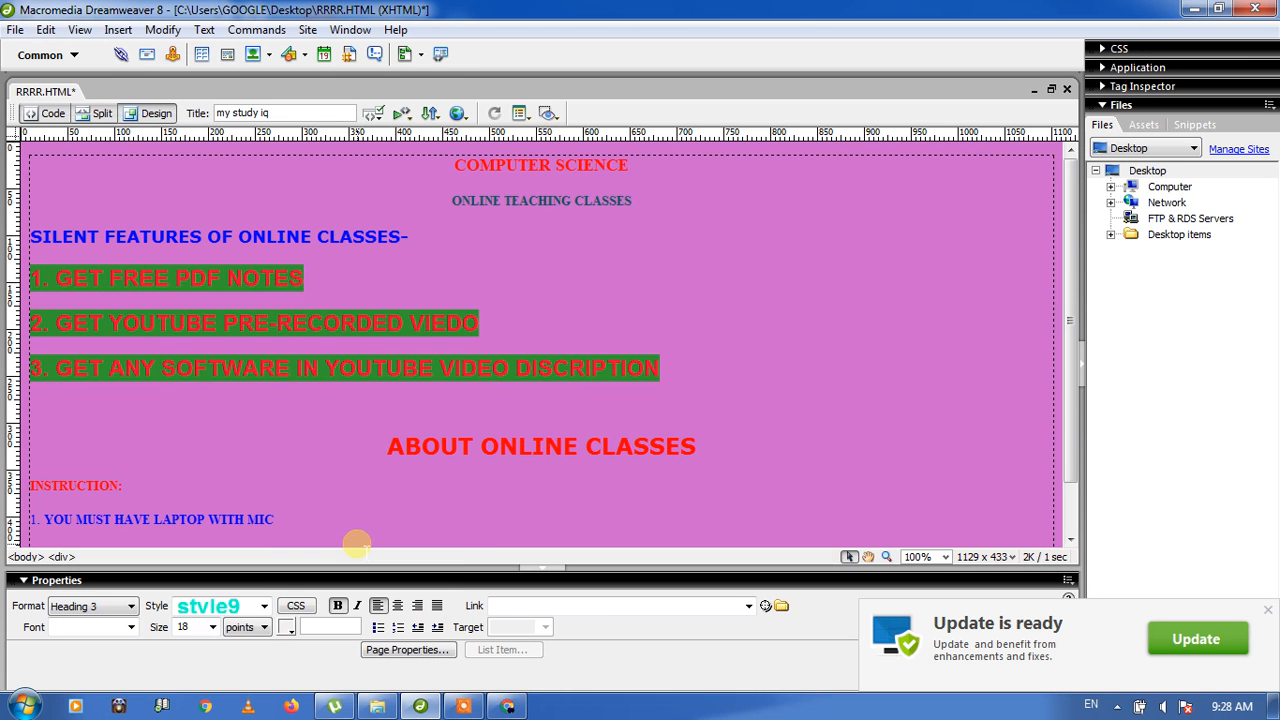
Step: Try center and right alignment on the three numbered feature lines and return them to left alignment
{"action": "left_click", "coordinate": [398, 606]}
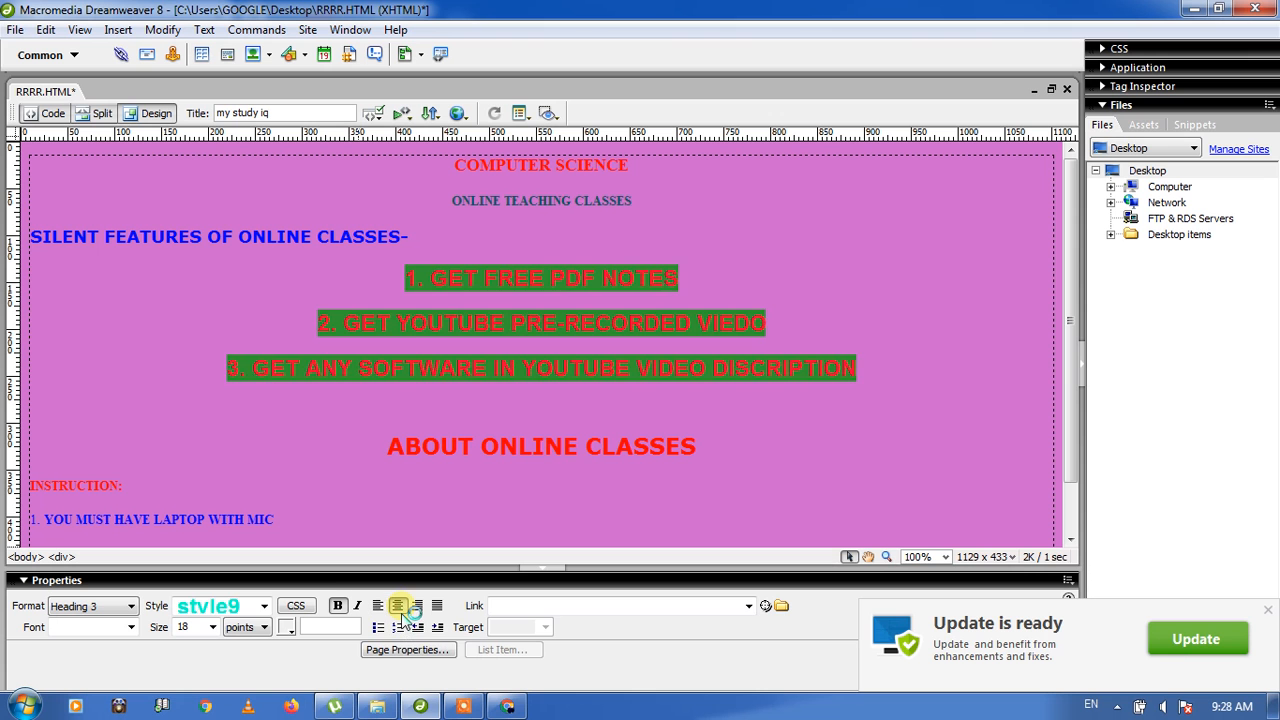
{"action": "left_click", "coordinate": [418, 606]}
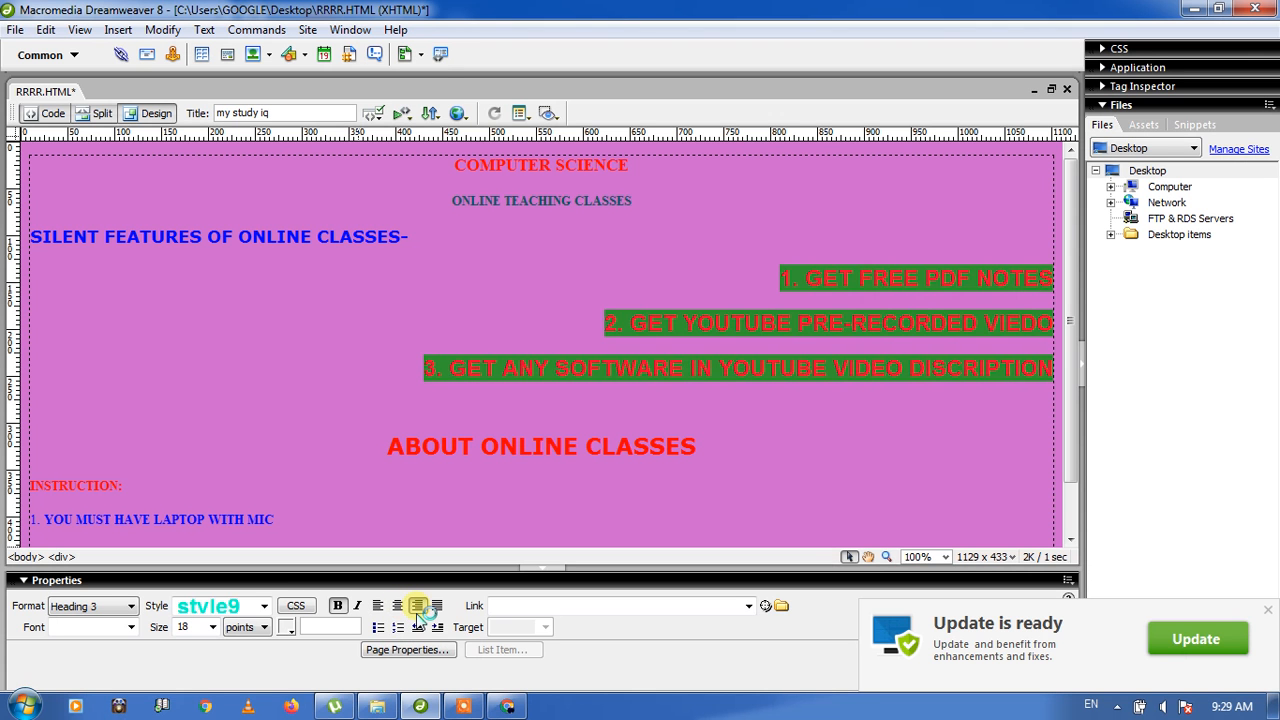
{"action": "left_click", "coordinate": [378, 606]}
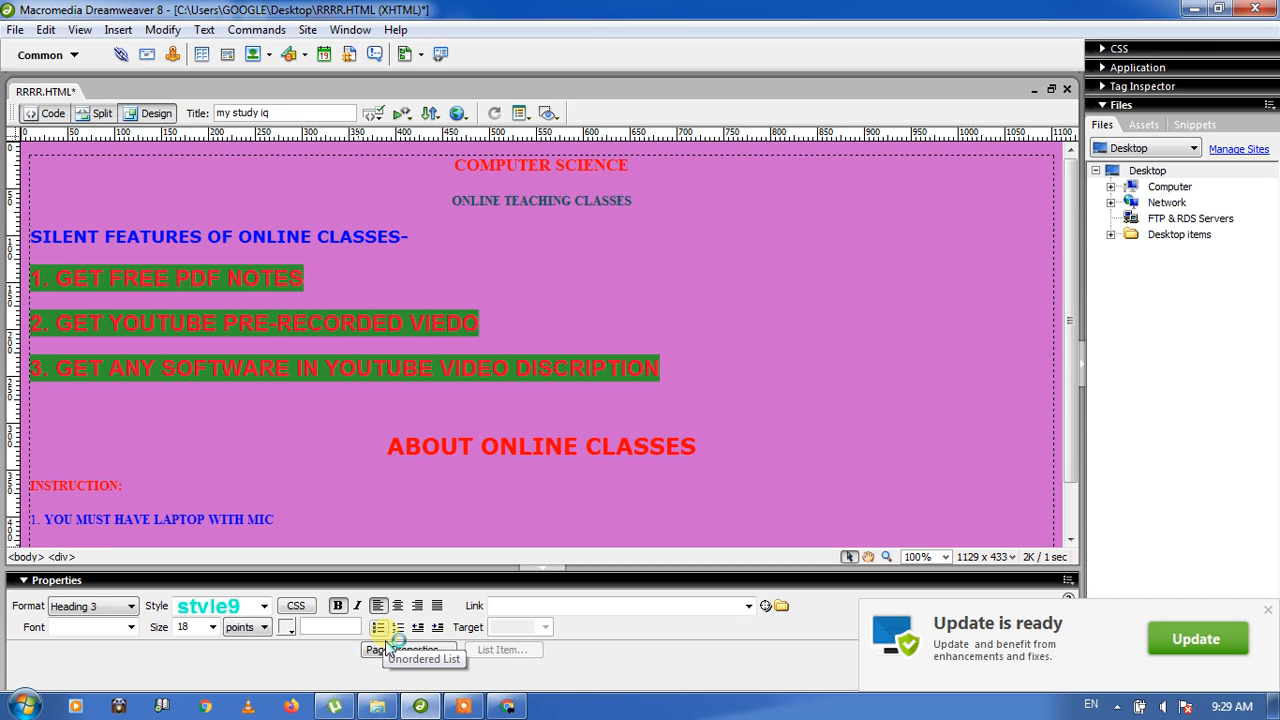
Step: Try ordered and unordered list formatting on the three feature lines, remove both list formats and deselect the text
{"action": "left_click", "coordinate": [398, 628]}
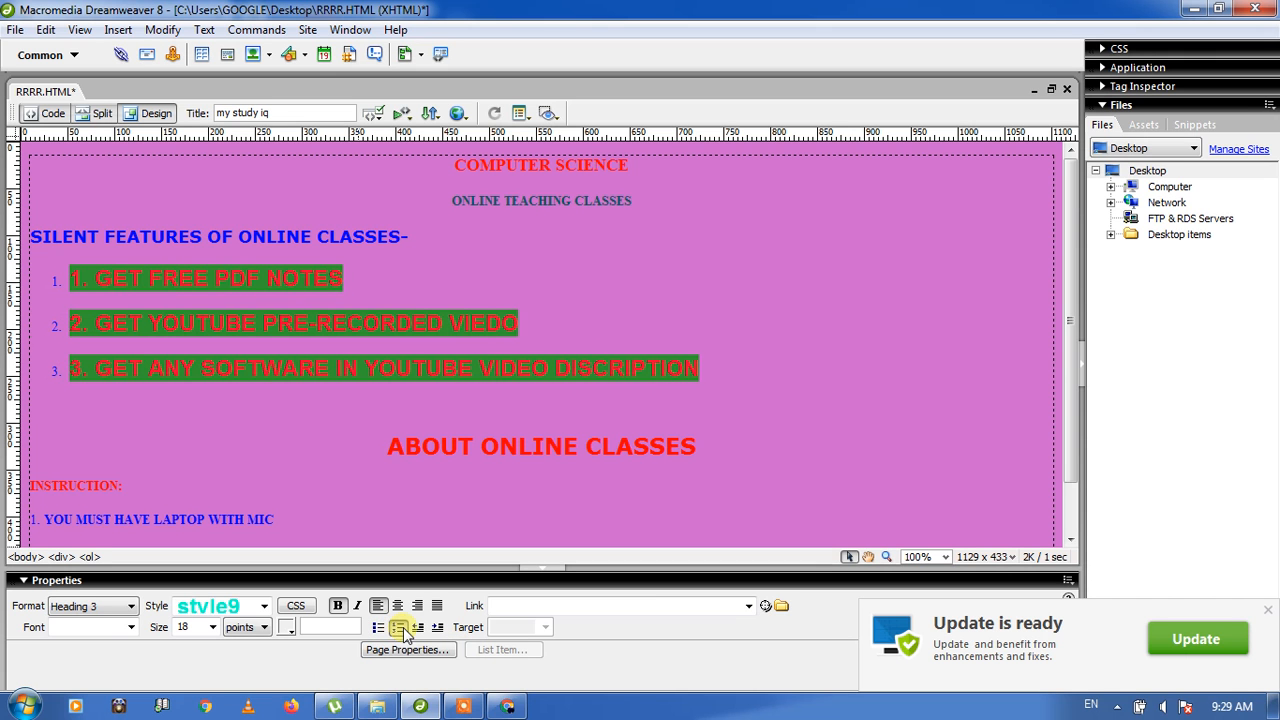
{"action": "left_click", "coordinate": [403, 632]}
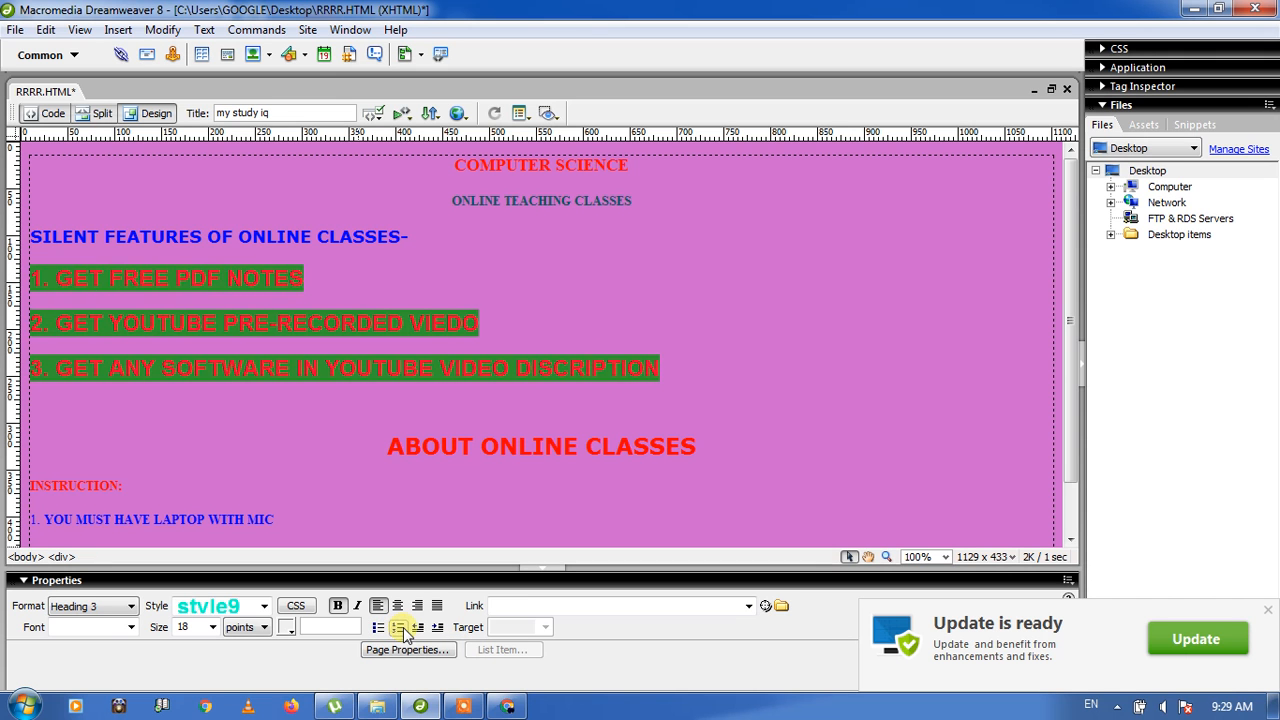
{"action": "left_click", "coordinate": [381, 629]}
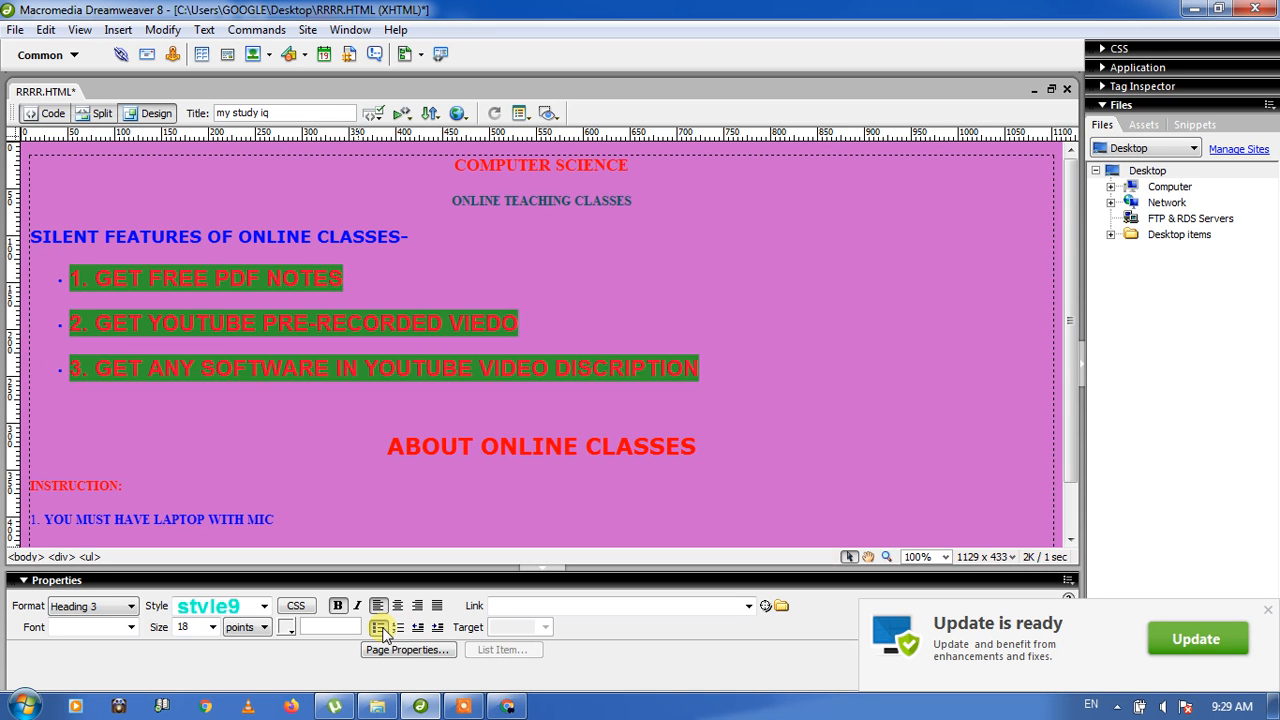
{"action": "left_click", "coordinate": [381, 629]}
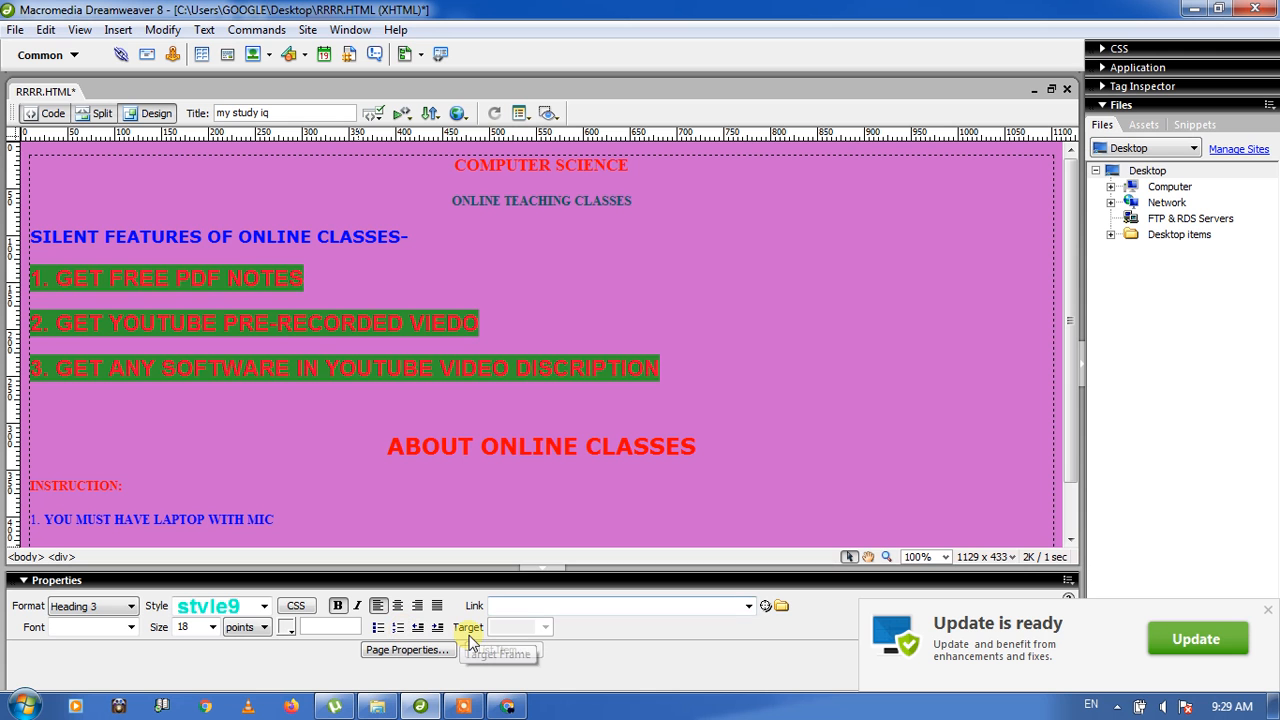
{"action": "left_click", "coordinate": [514, 440]}
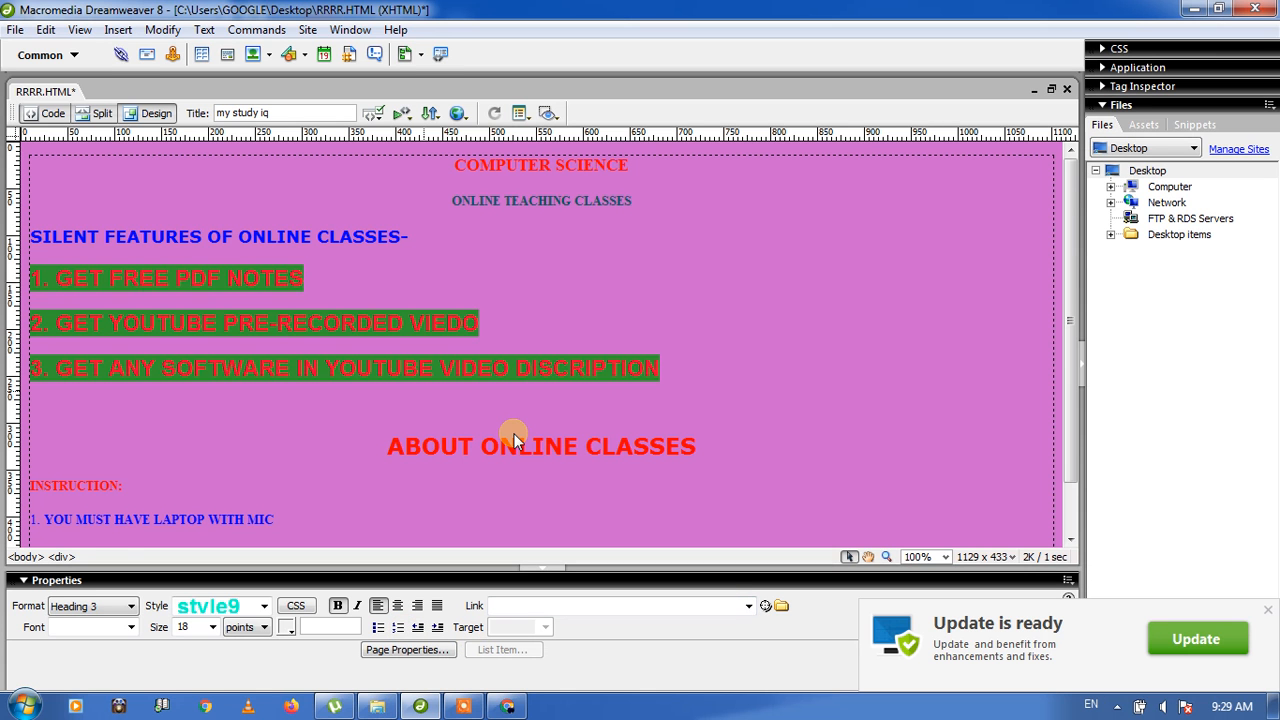
{"action": "left_click", "coordinate": [210, 272]}
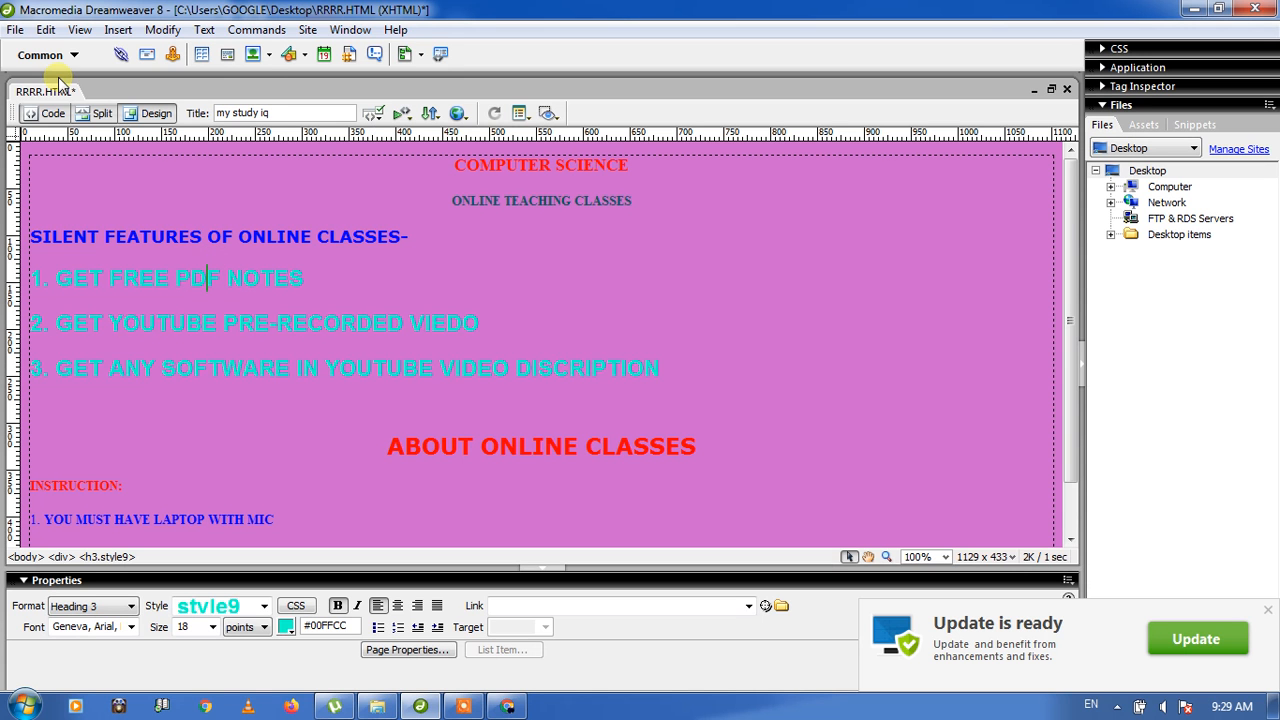
Step: Save the page, switch to Chrome and reload RRRR.HTML to preview the updated styling
{"action": "left_click", "coordinate": [15, 29]}
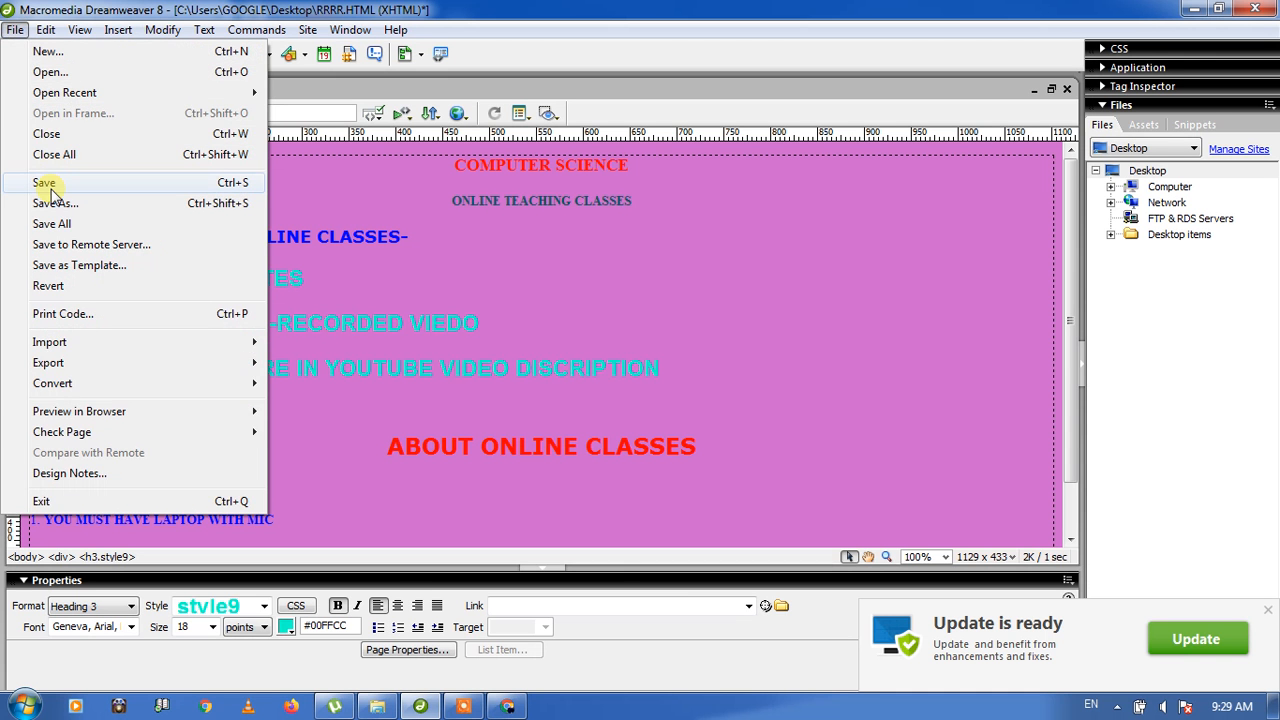
{"action": "left_click", "coordinate": [45, 184]}
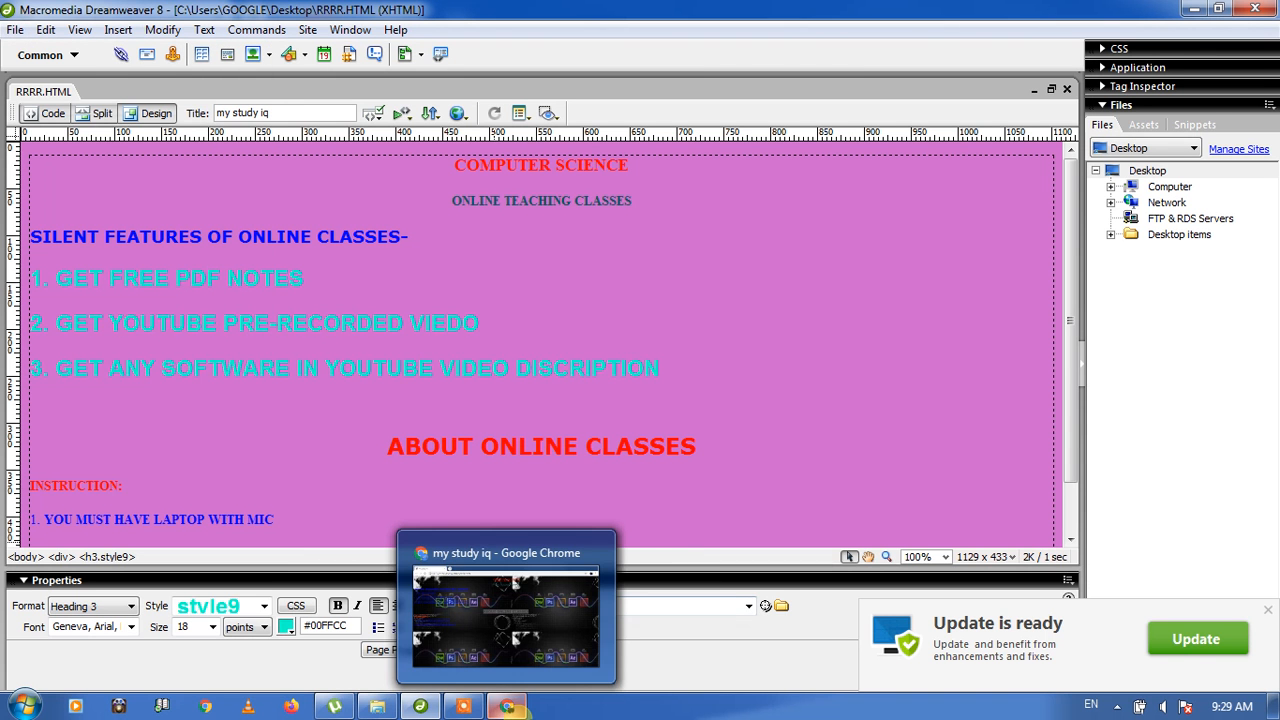
{"action": "left_click", "coordinate": [508, 706]}
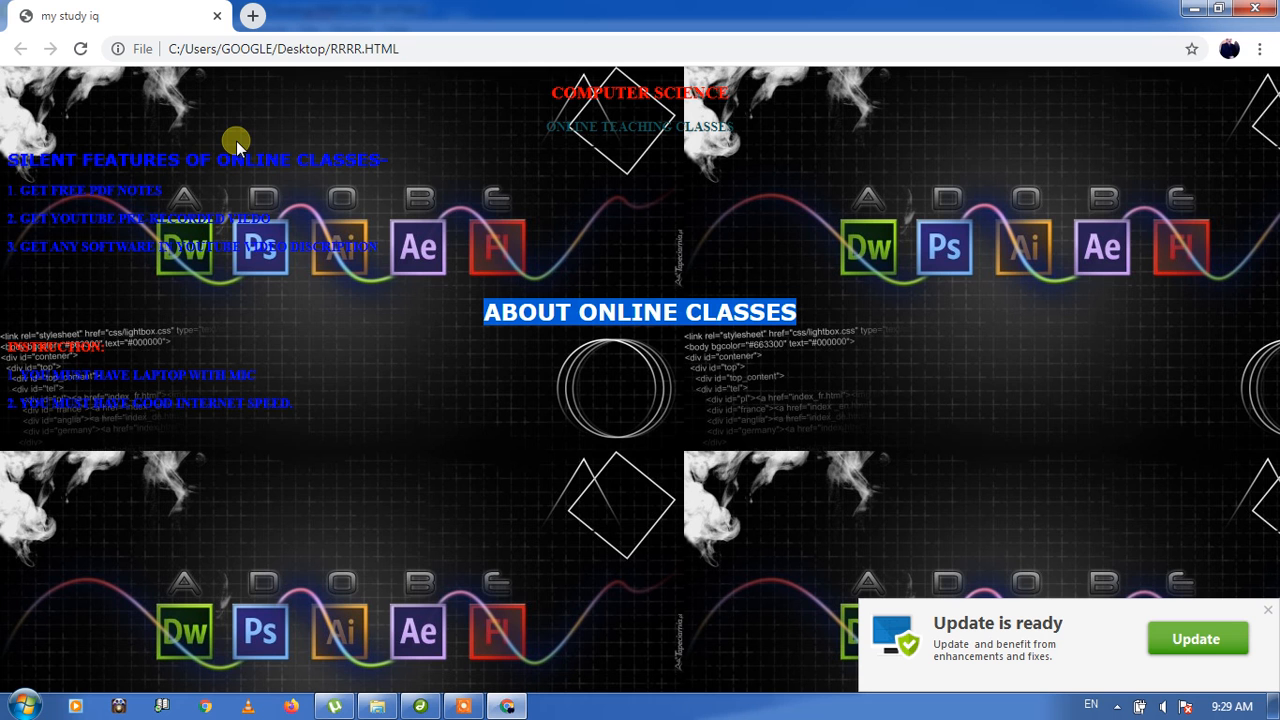
{"action": "left_click", "coordinate": [81, 49]}
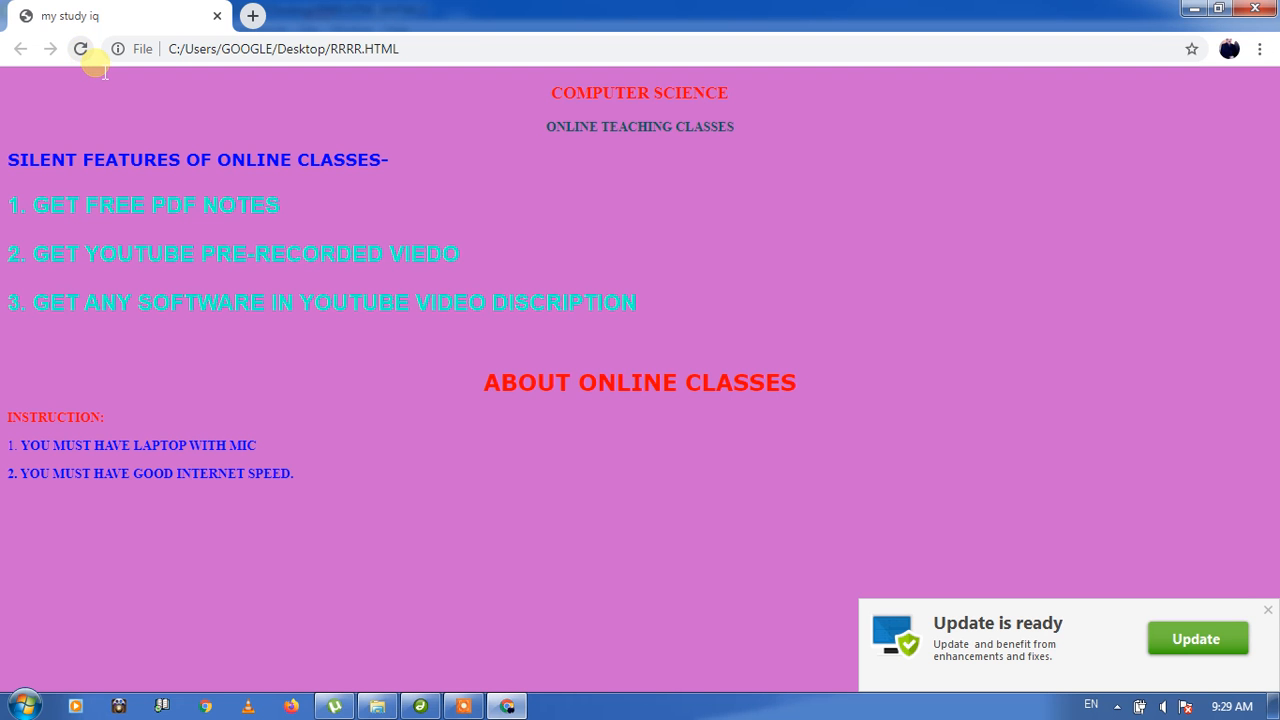
{"action": "left_click", "coordinate": [457, 710]}
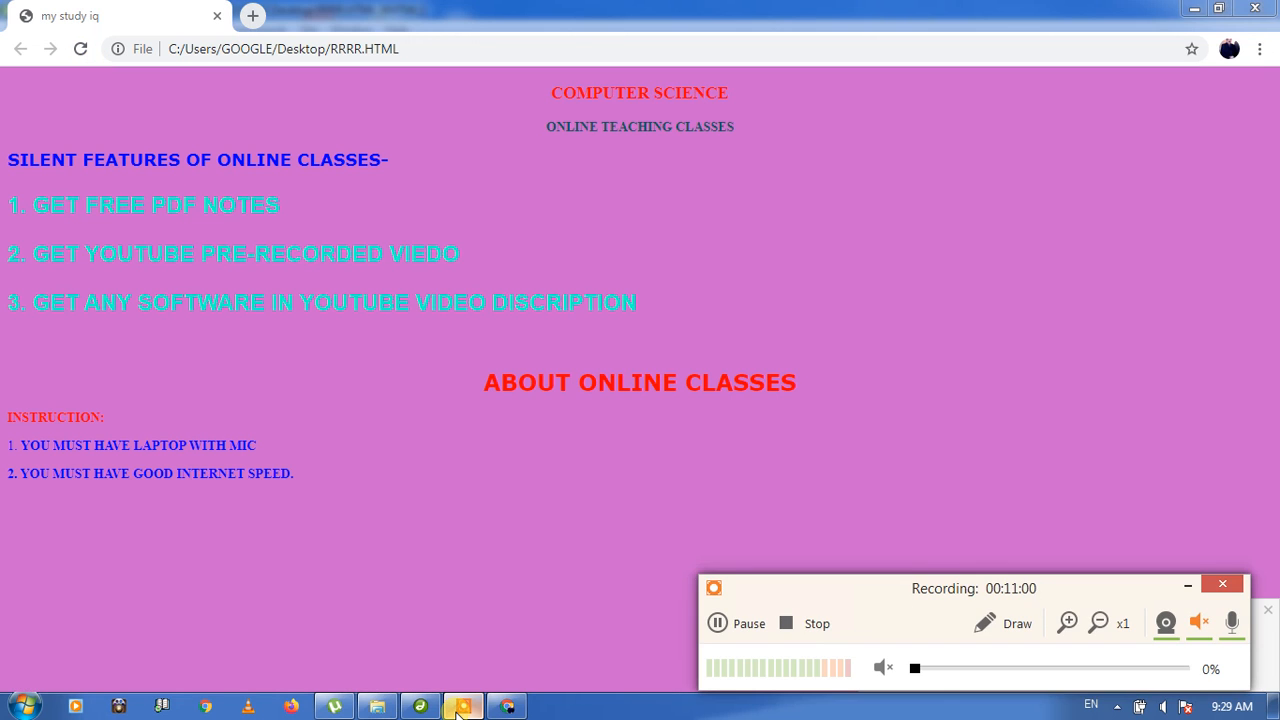